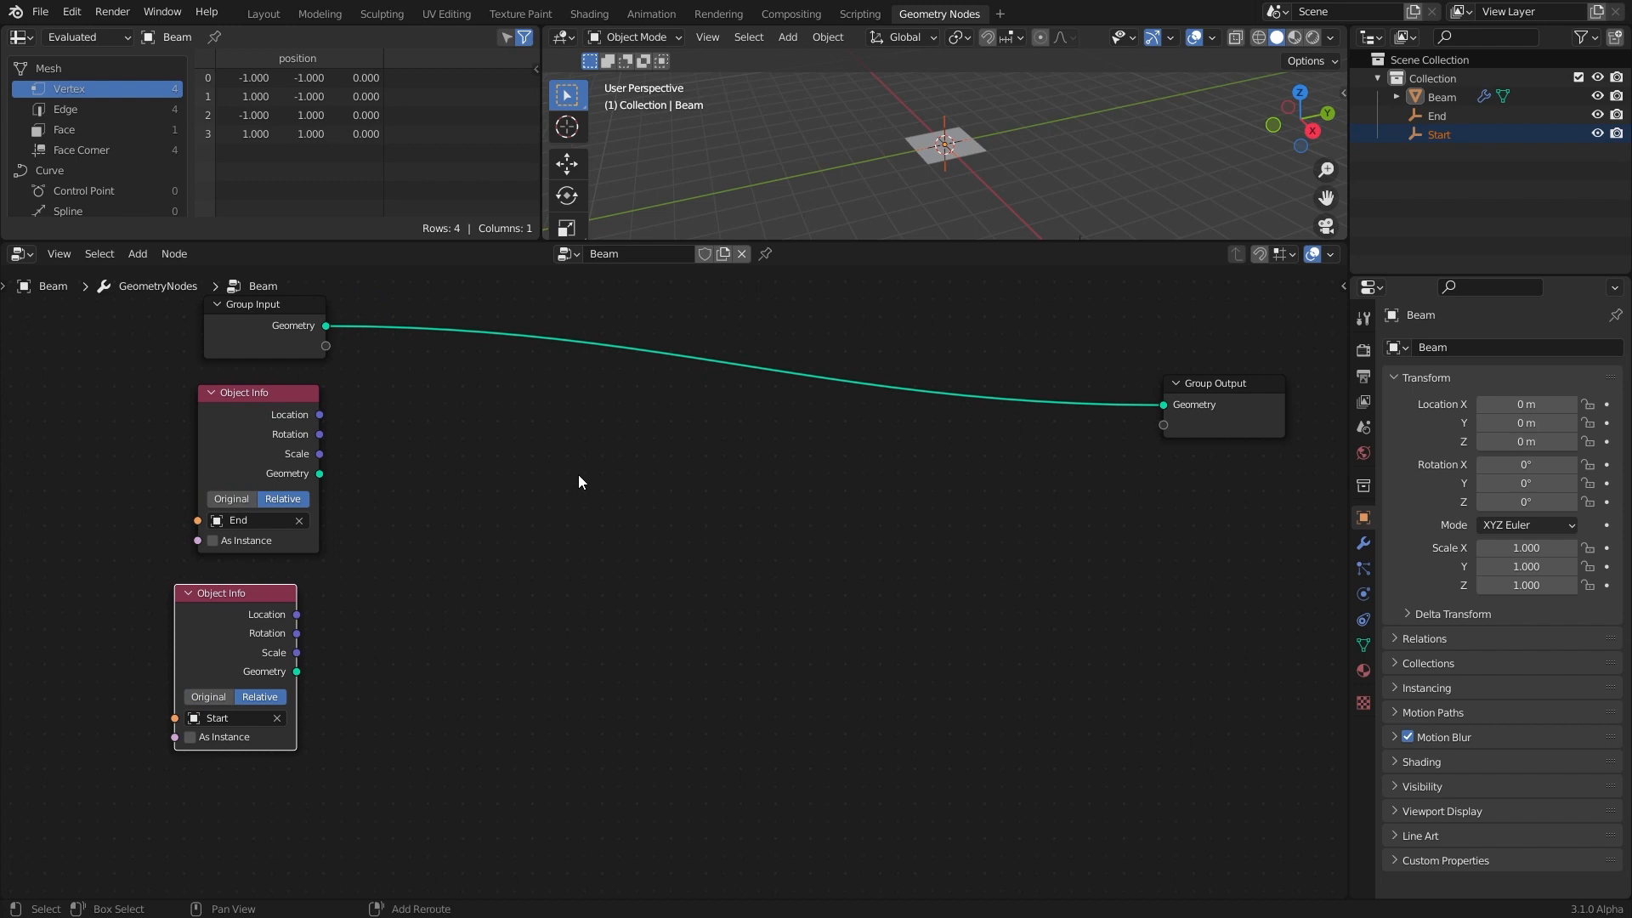
# Step: Insert a Curve Line node into the geometry link so that it feeds the Group Output
pyautogui.moveTo(532, 543)
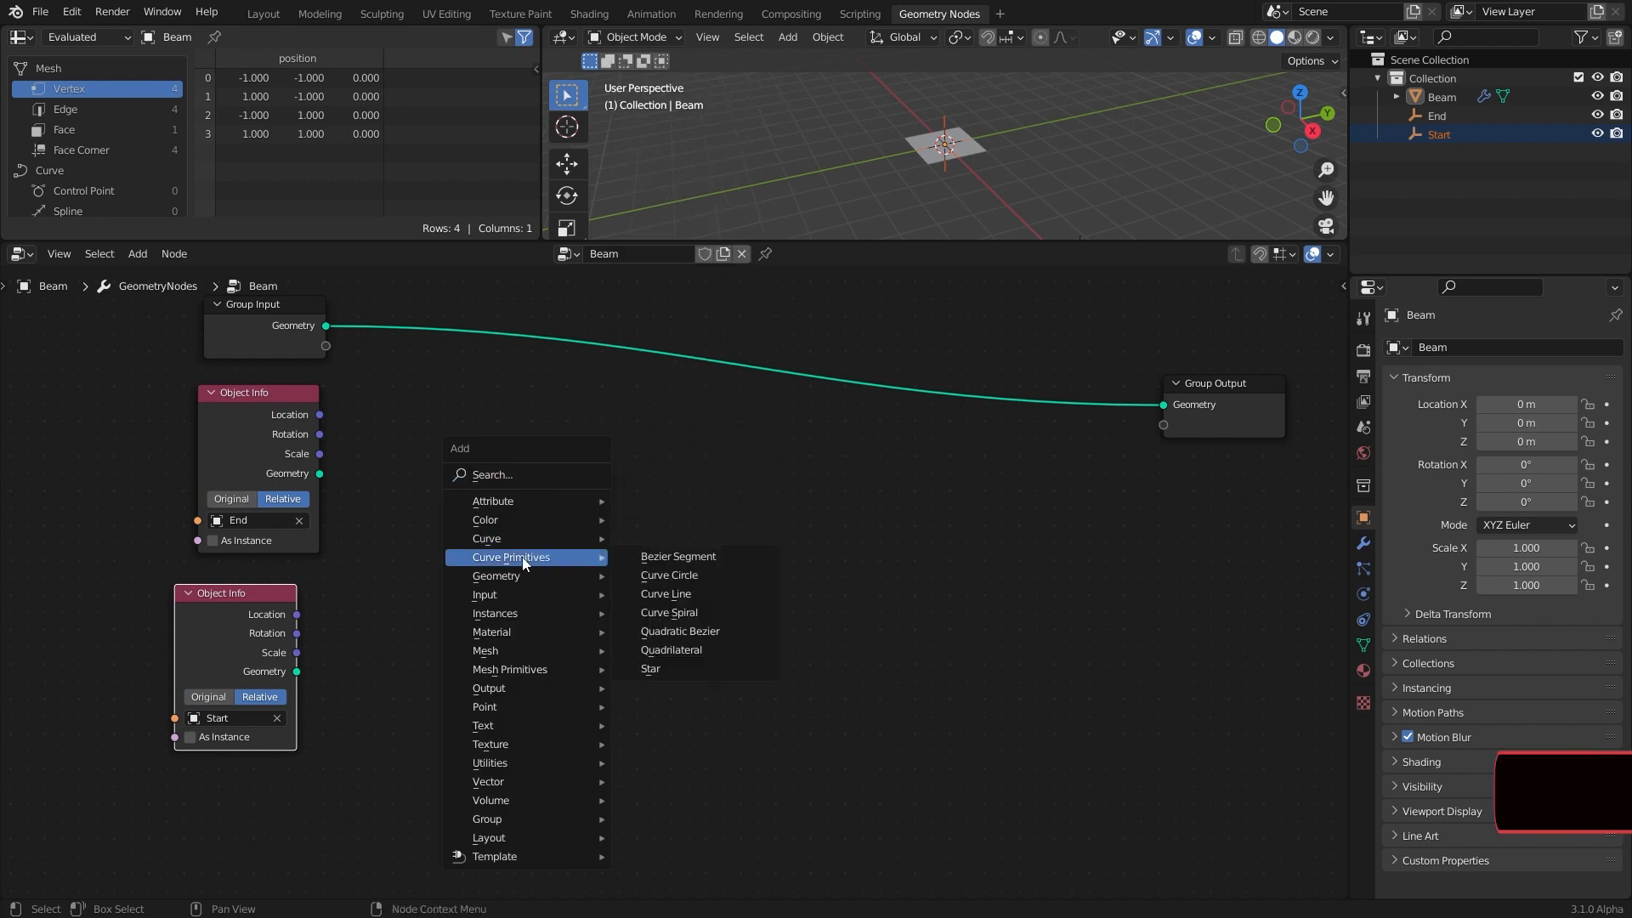
pyautogui.click(679, 589)
pyautogui.click(459, 355)
pyautogui.moveTo(908, 225)
pyautogui.mouseDown(button='middle')
pyautogui.moveTo(1045, 190)
pyautogui.moveTo(933, 209)
pyautogui.mouseUp(button='middle')
pyautogui.moveTo(518, 381); pyautogui.dragTo(571, 360)
# Step: Place the Start Object Info node above the End one and connect their Locations to the Curve Line's Start and End
pyautogui.moveTo(256, 497); pyautogui.dragTo(409, 690)
pyautogui.moveTo(251, 684); pyautogui.dragTo(300, 476)
pyautogui.moveTo(417, 674); pyautogui.dragTo(279, 670)
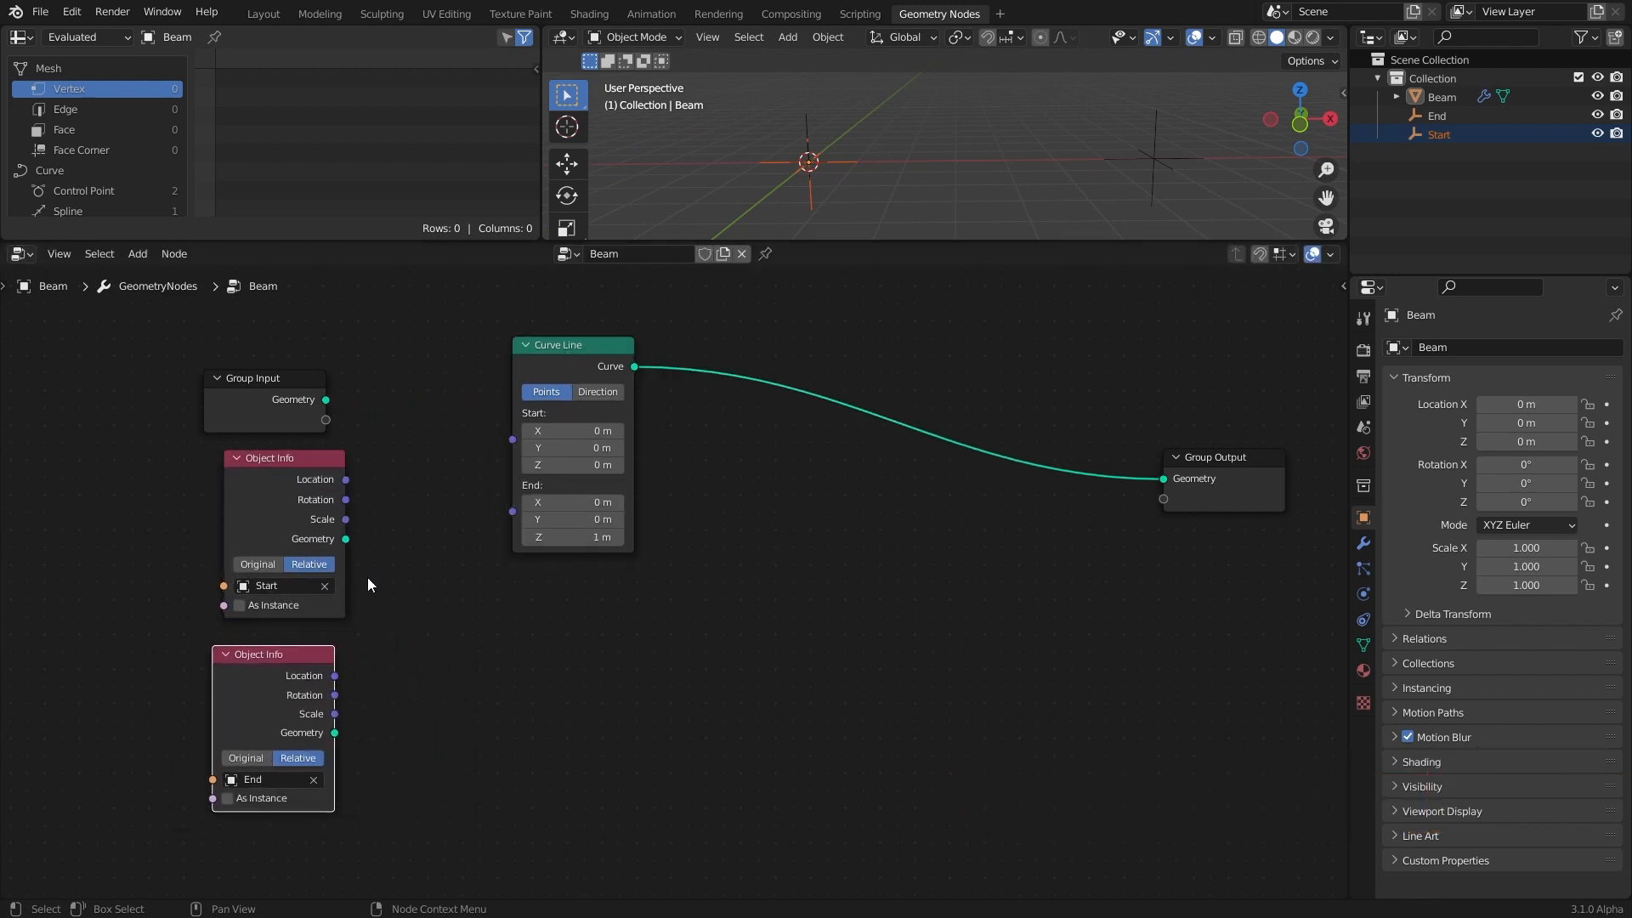
pyautogui.moveTo(346, 479); pyautogui.dragTo(512, 413)
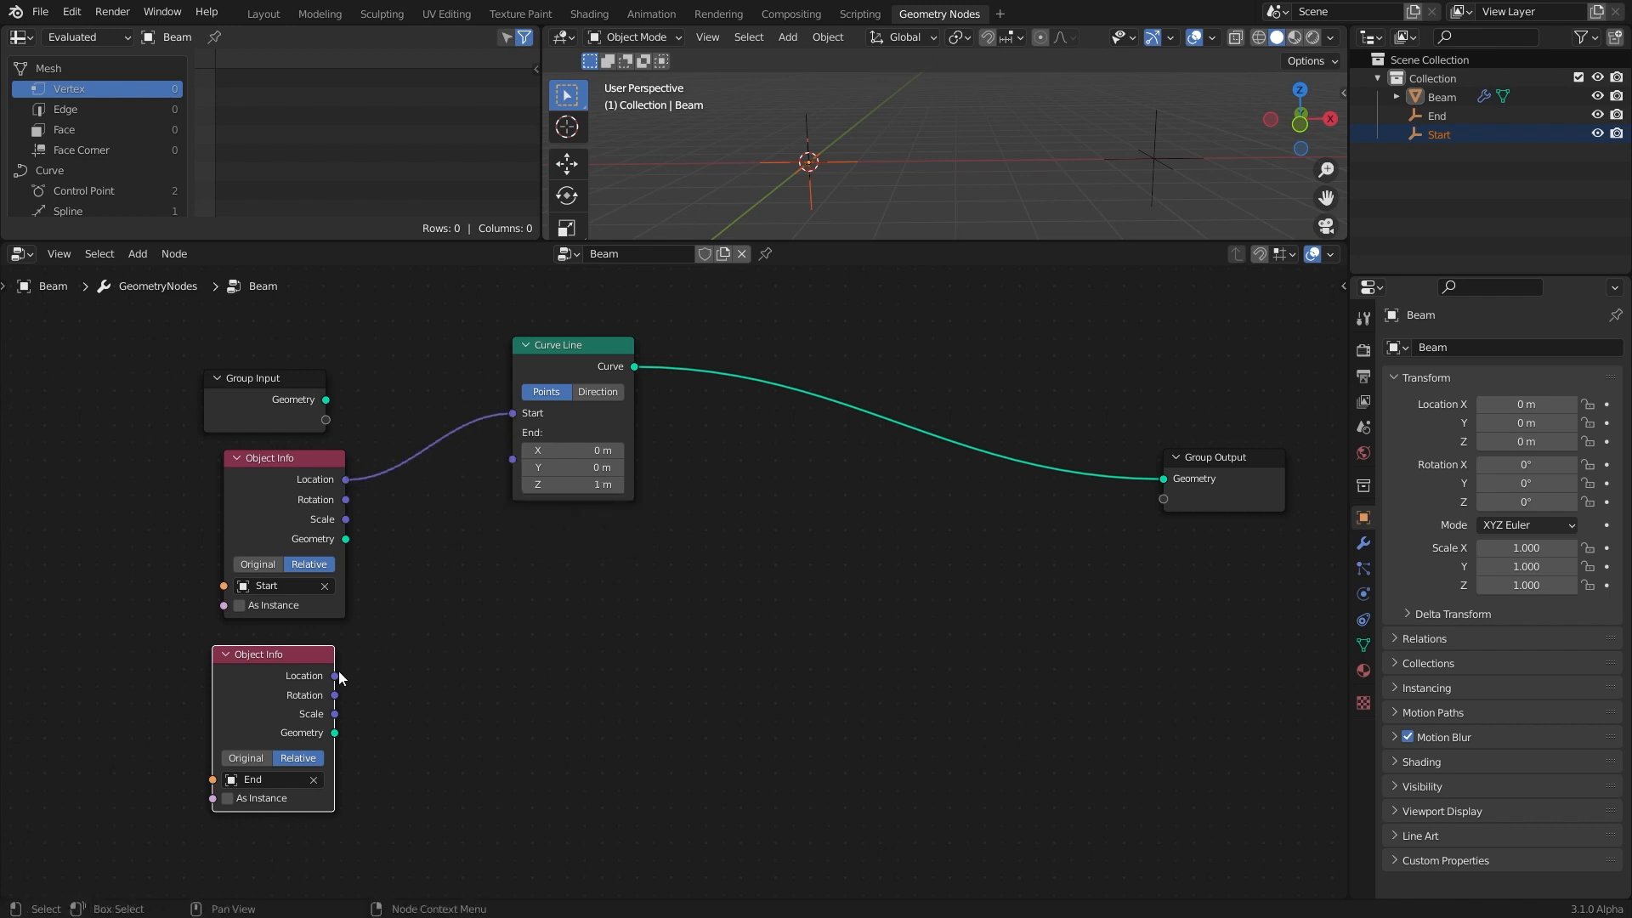
pyautogui.moveTo(334, 678); pyautogui.dragTo(514, 459)
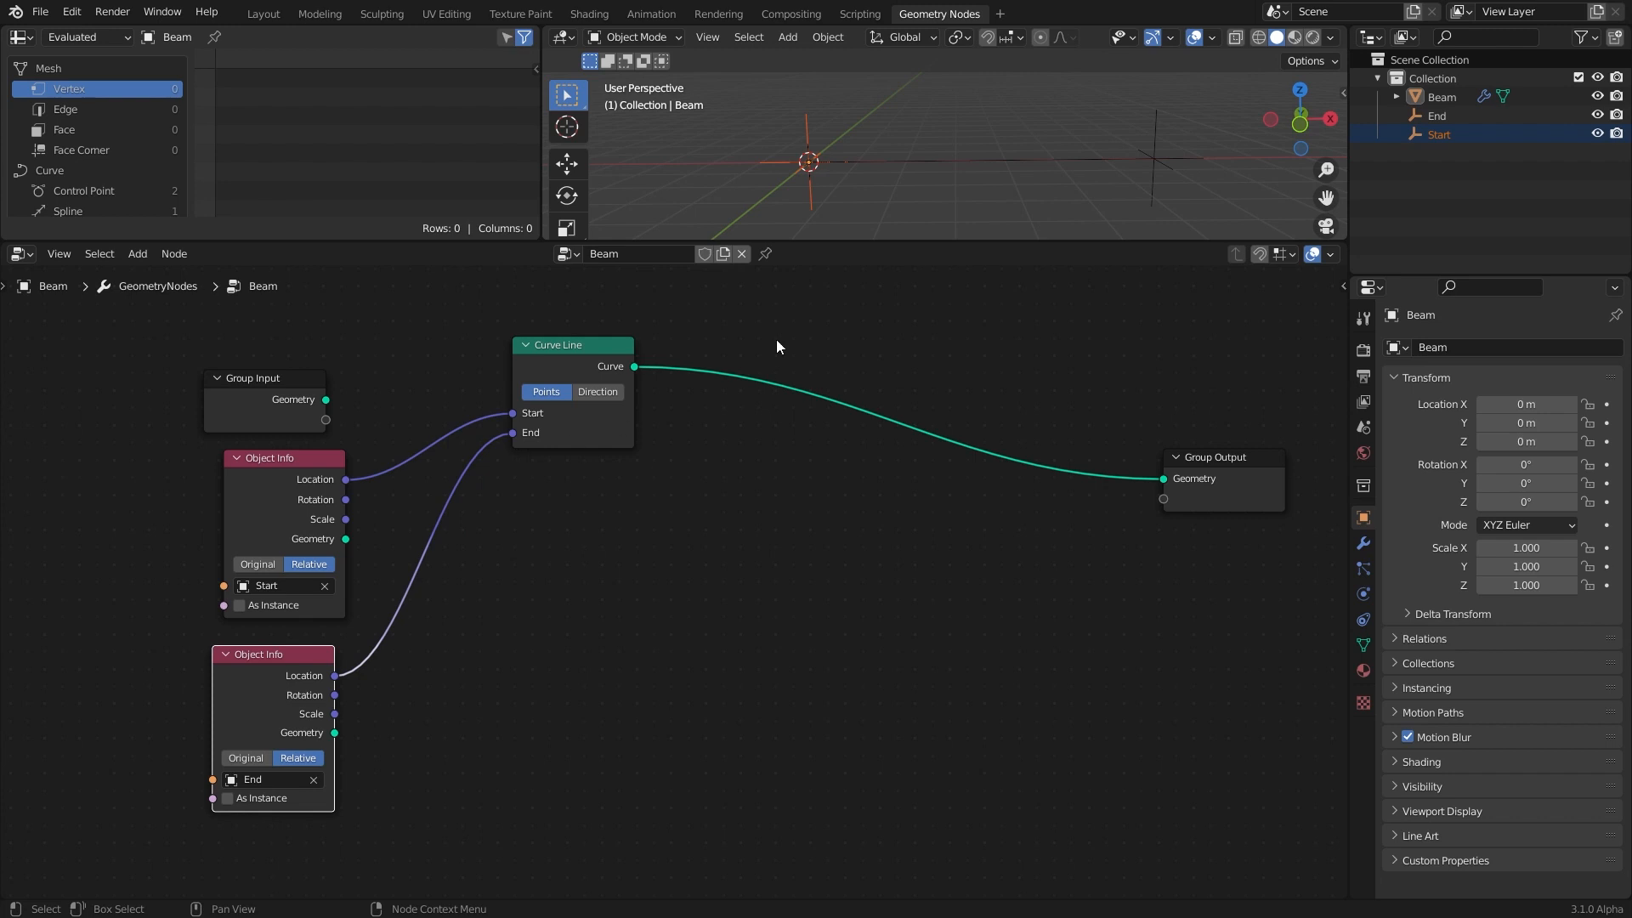
# Step: Enlarge the viewport and test-move the End and Start empties, cancelling each move
pyautogui.moveTo(812, 243); pyautogui.dragTo(803, 356)
pyautogui.moveTo(957, 252)
pyautogui.mouseDown(button='middle')
pyautogui.moveTo(951, 264)
pyautogui.moveTo(992, 238)
pyautogui.moveTo(933, 257)
pyautogui.moveTo(952, 251)
pyautogui.mouseUp(button='middle')
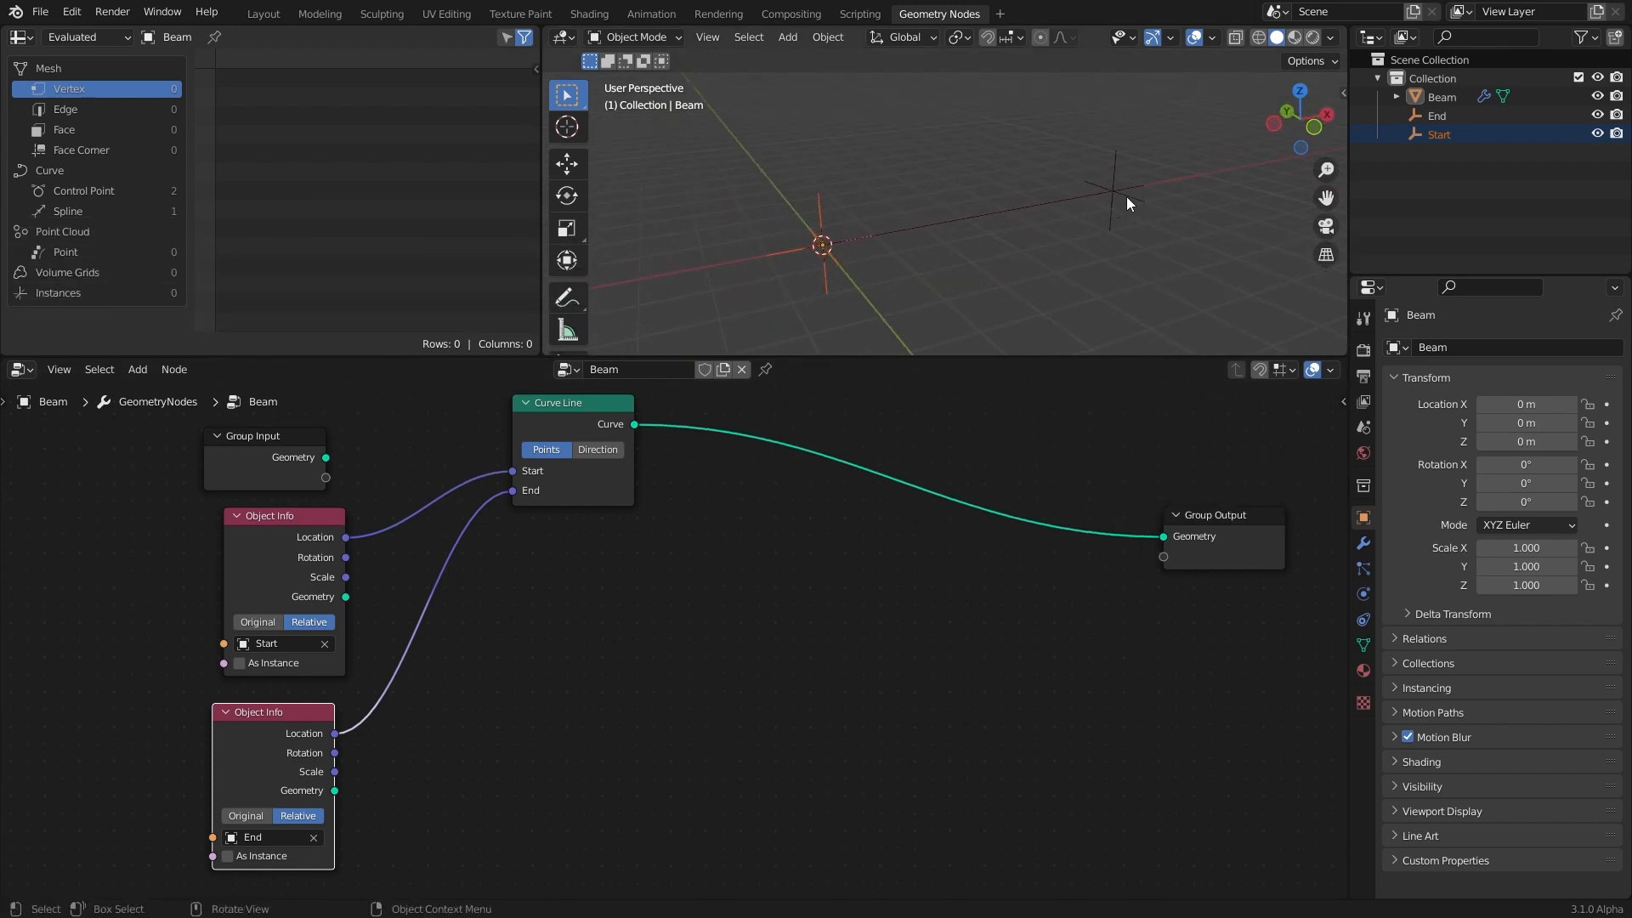
pyautogui.click(1125, 197)
pyautogui.press('g')
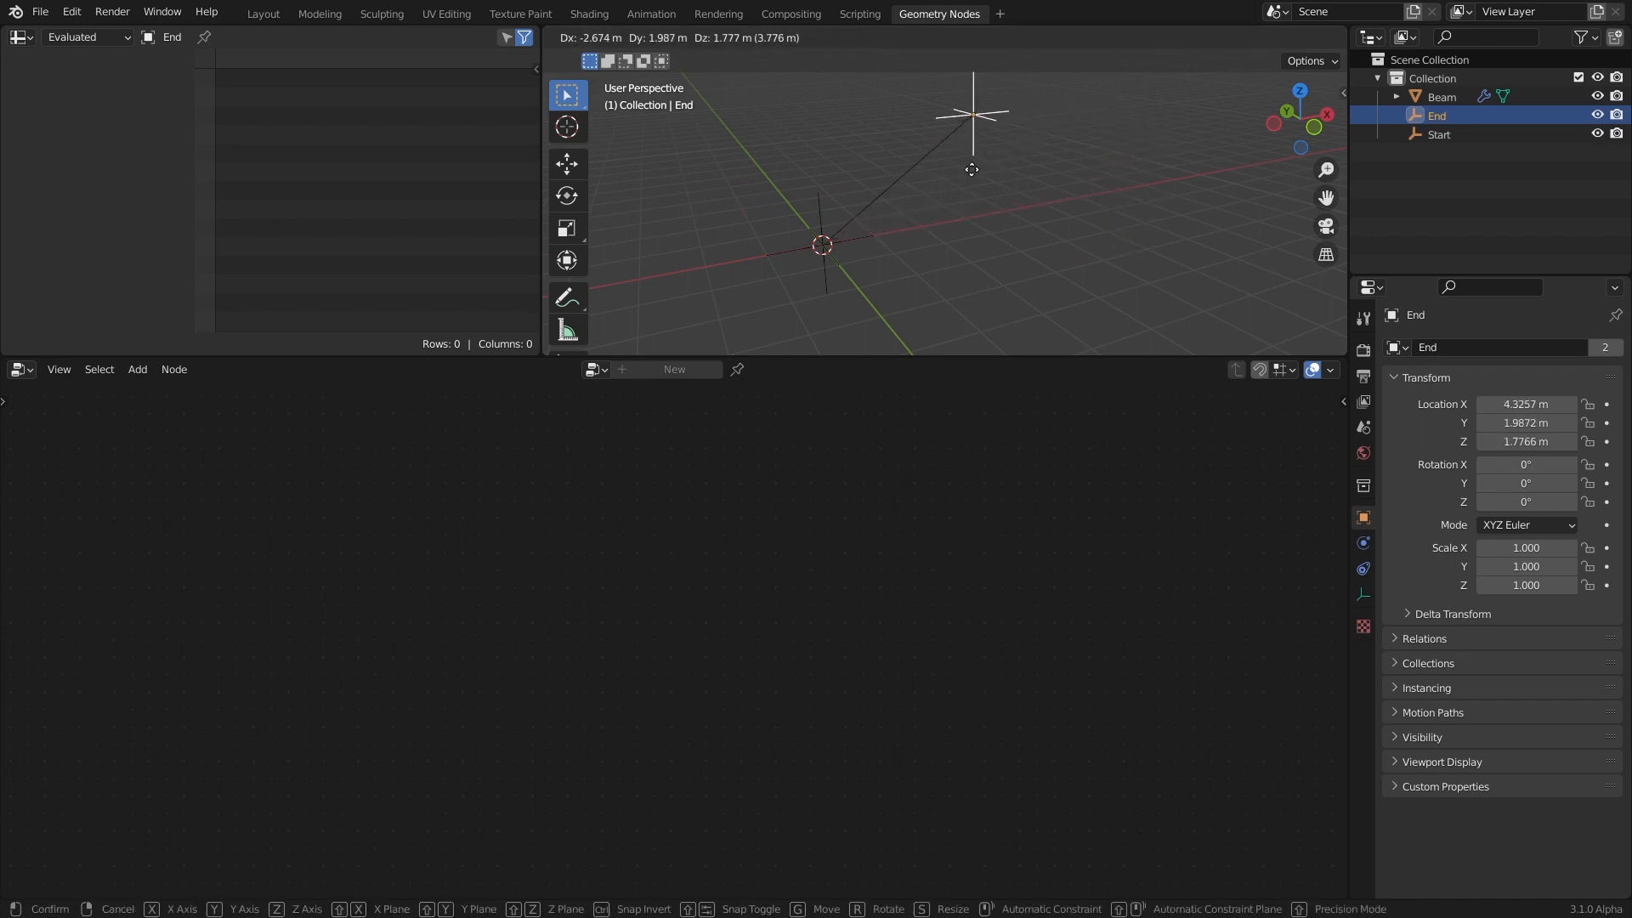
pyautogui.rightClick(903, 256)
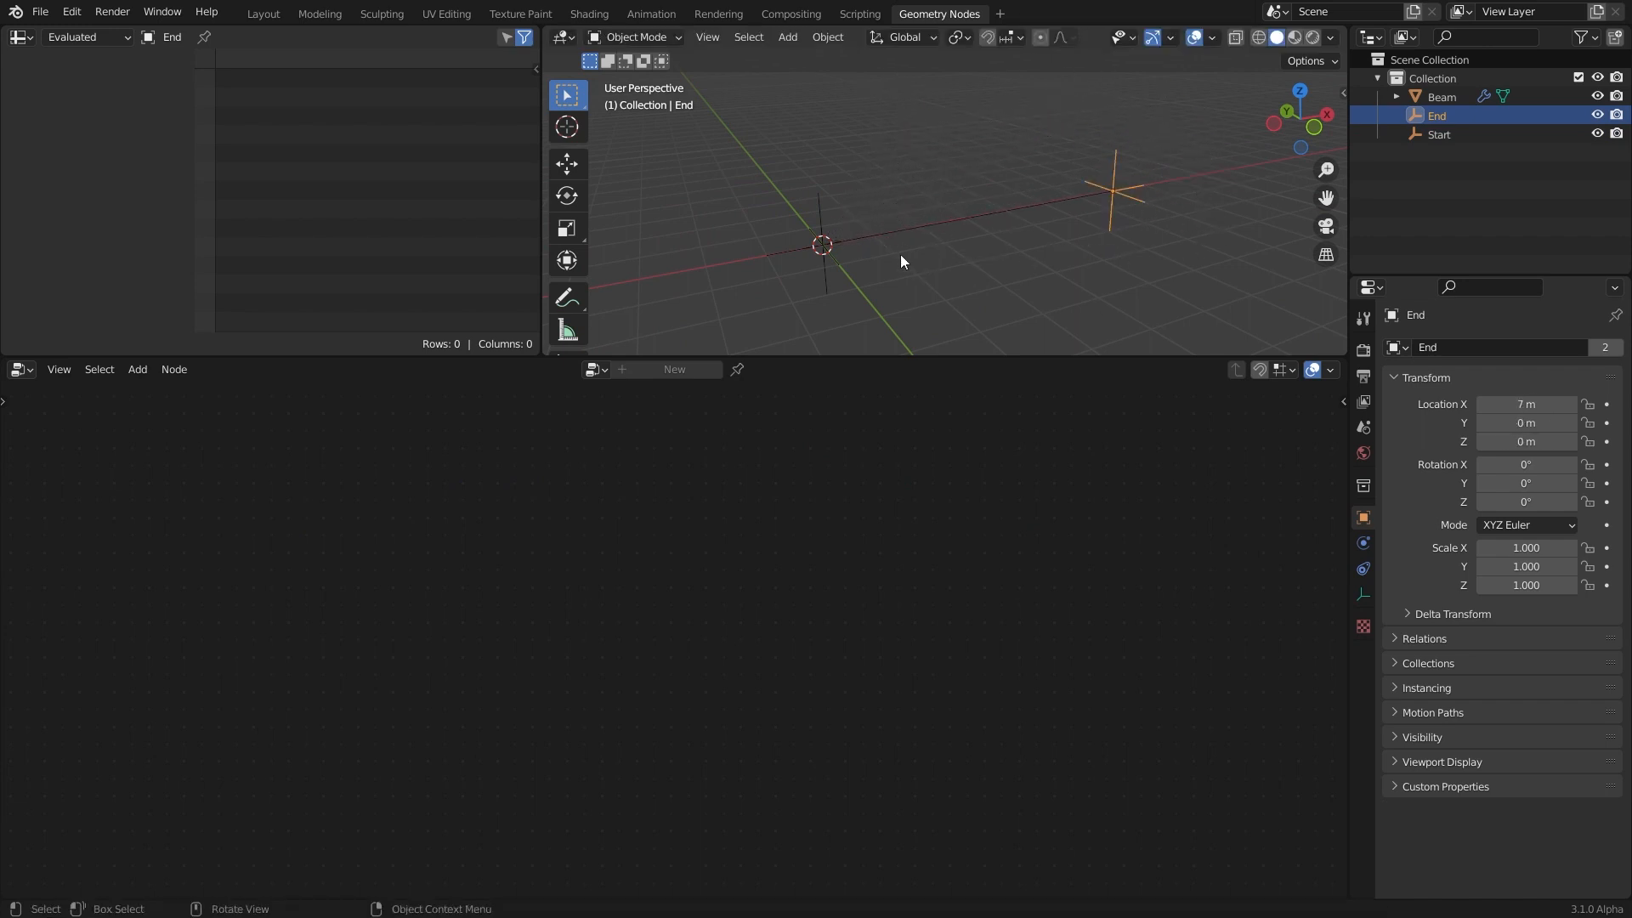
pyautogui.press('g')
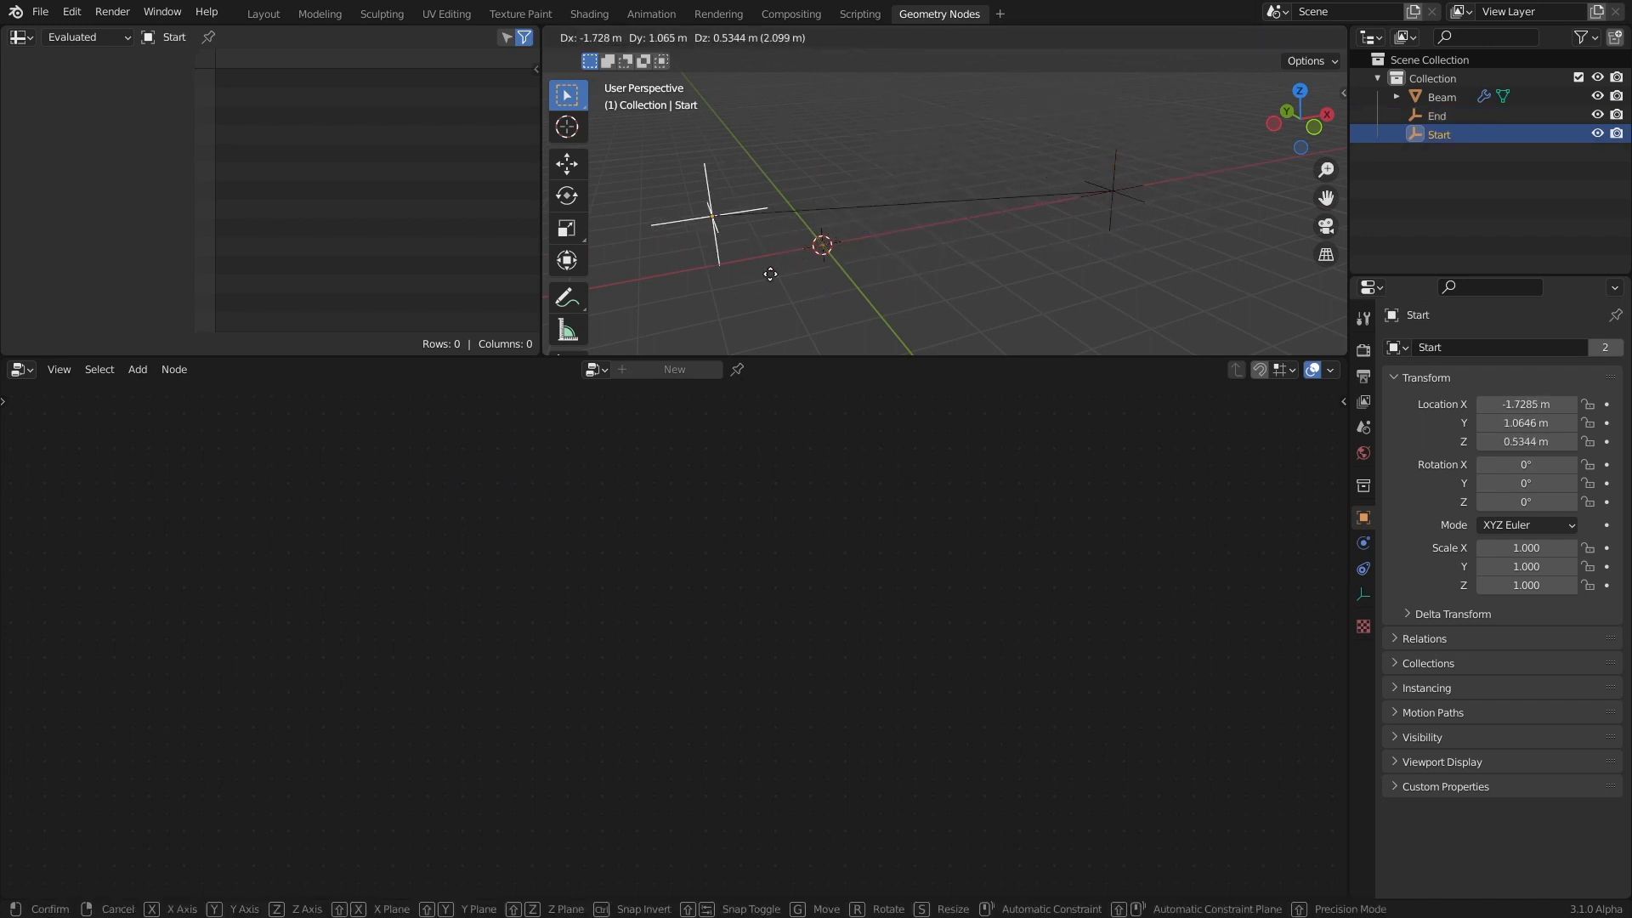
pyautogui.rightClick(964, 221)
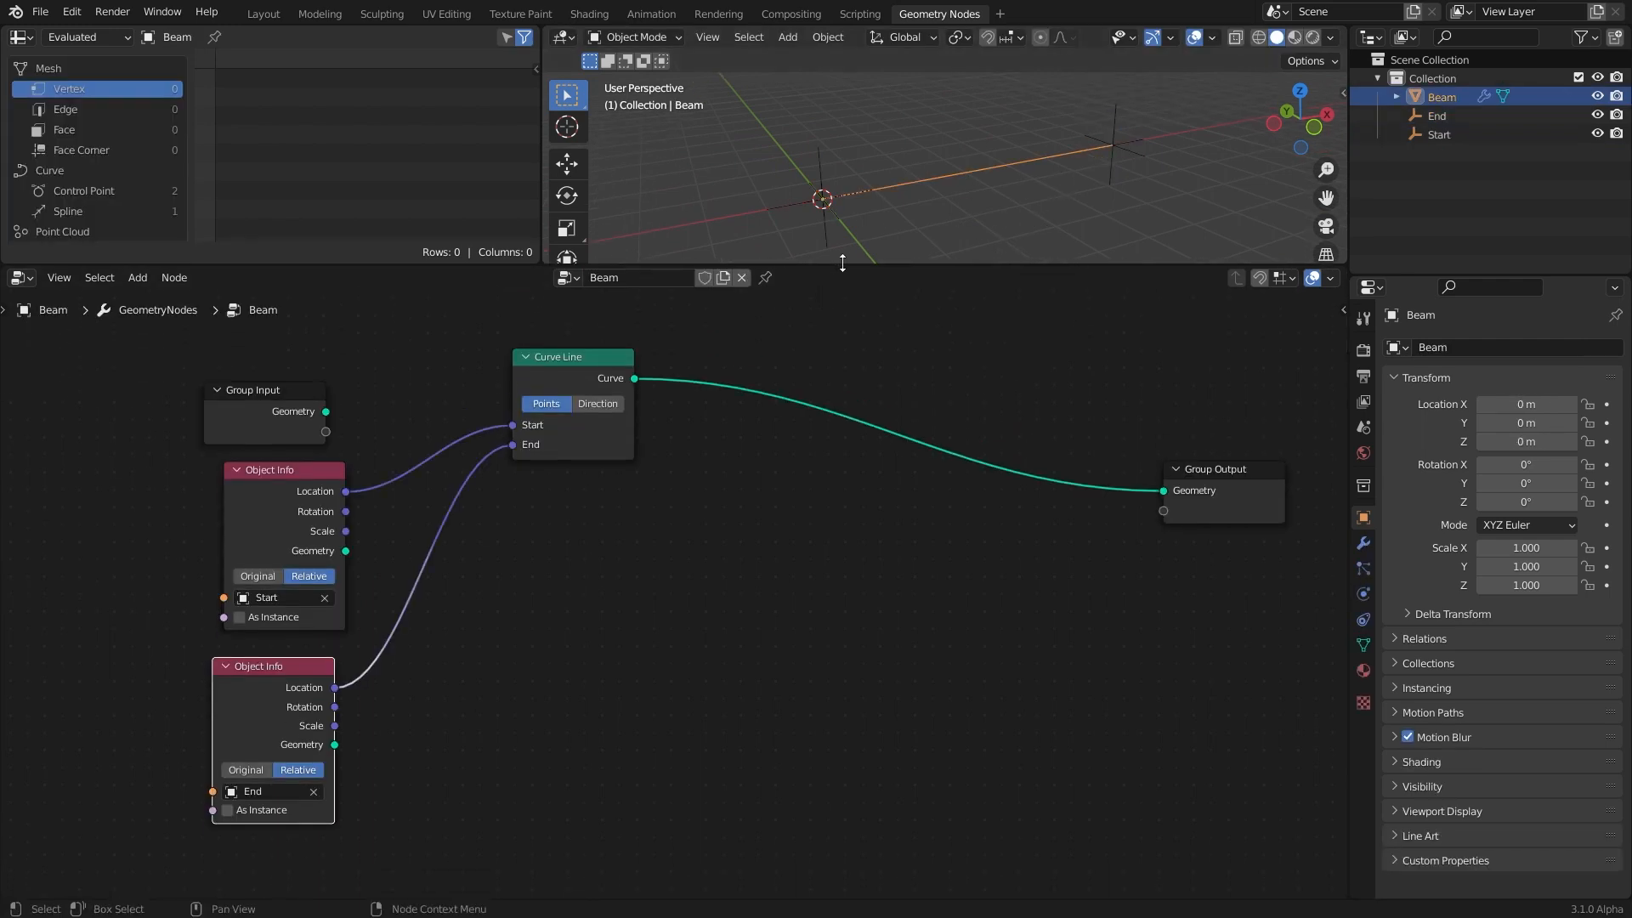
# Step: Insert a Curve to Mesh node between the Curve Line and the Group Output
pyautogui.hotkey('shift', 'a')
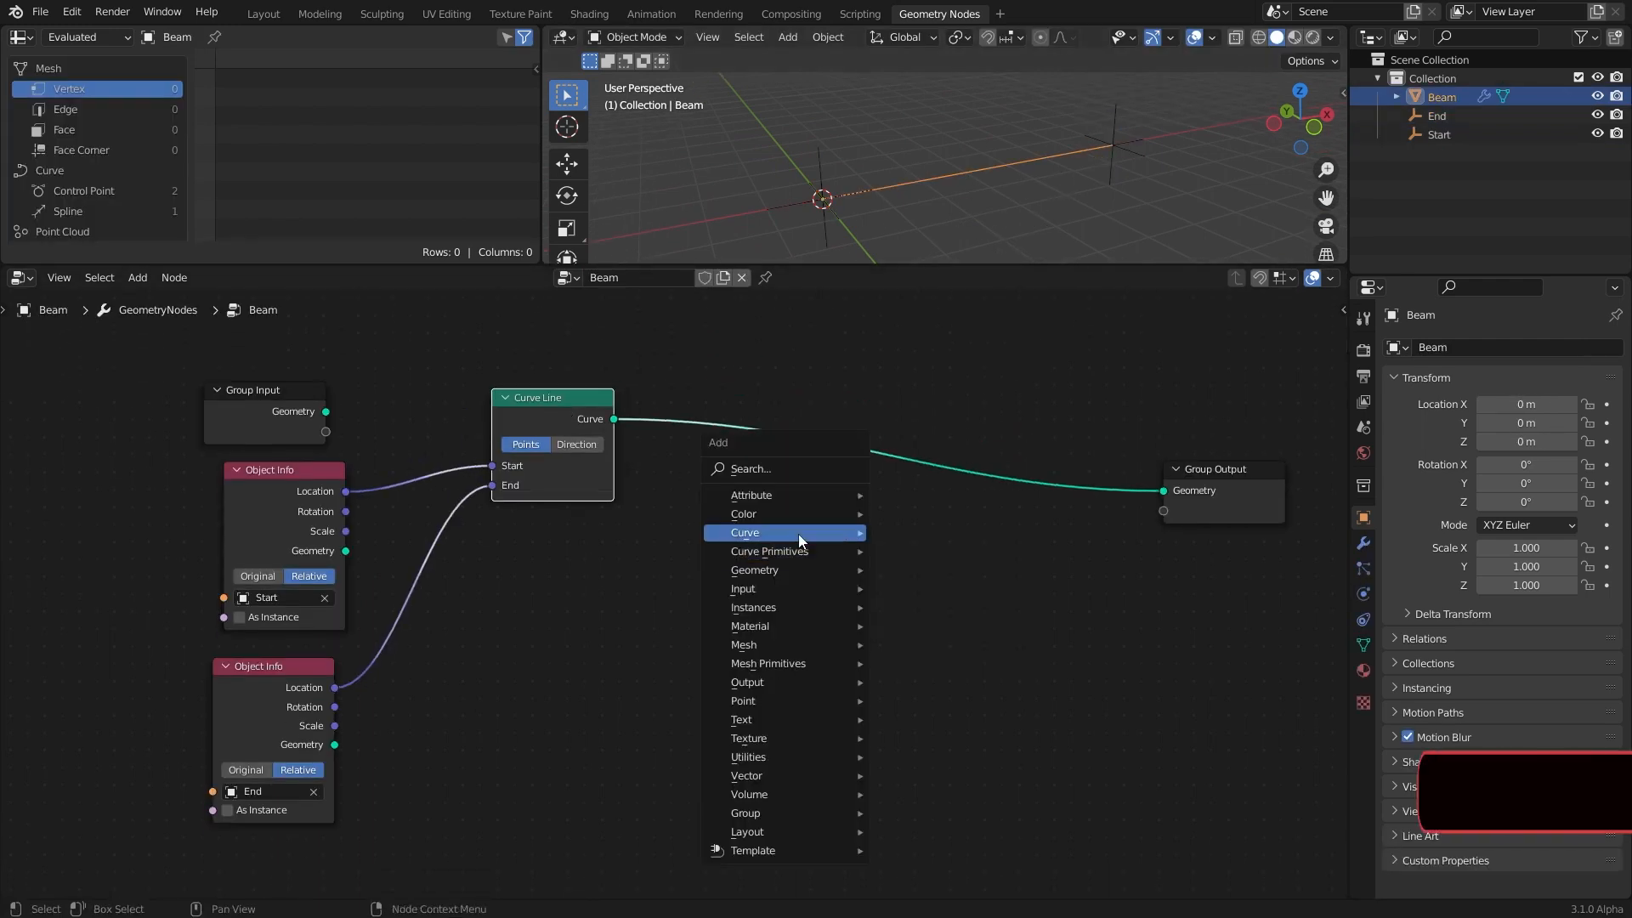
pyautogui.moveTo(841, 532)
pyautogui.click(933, 68)
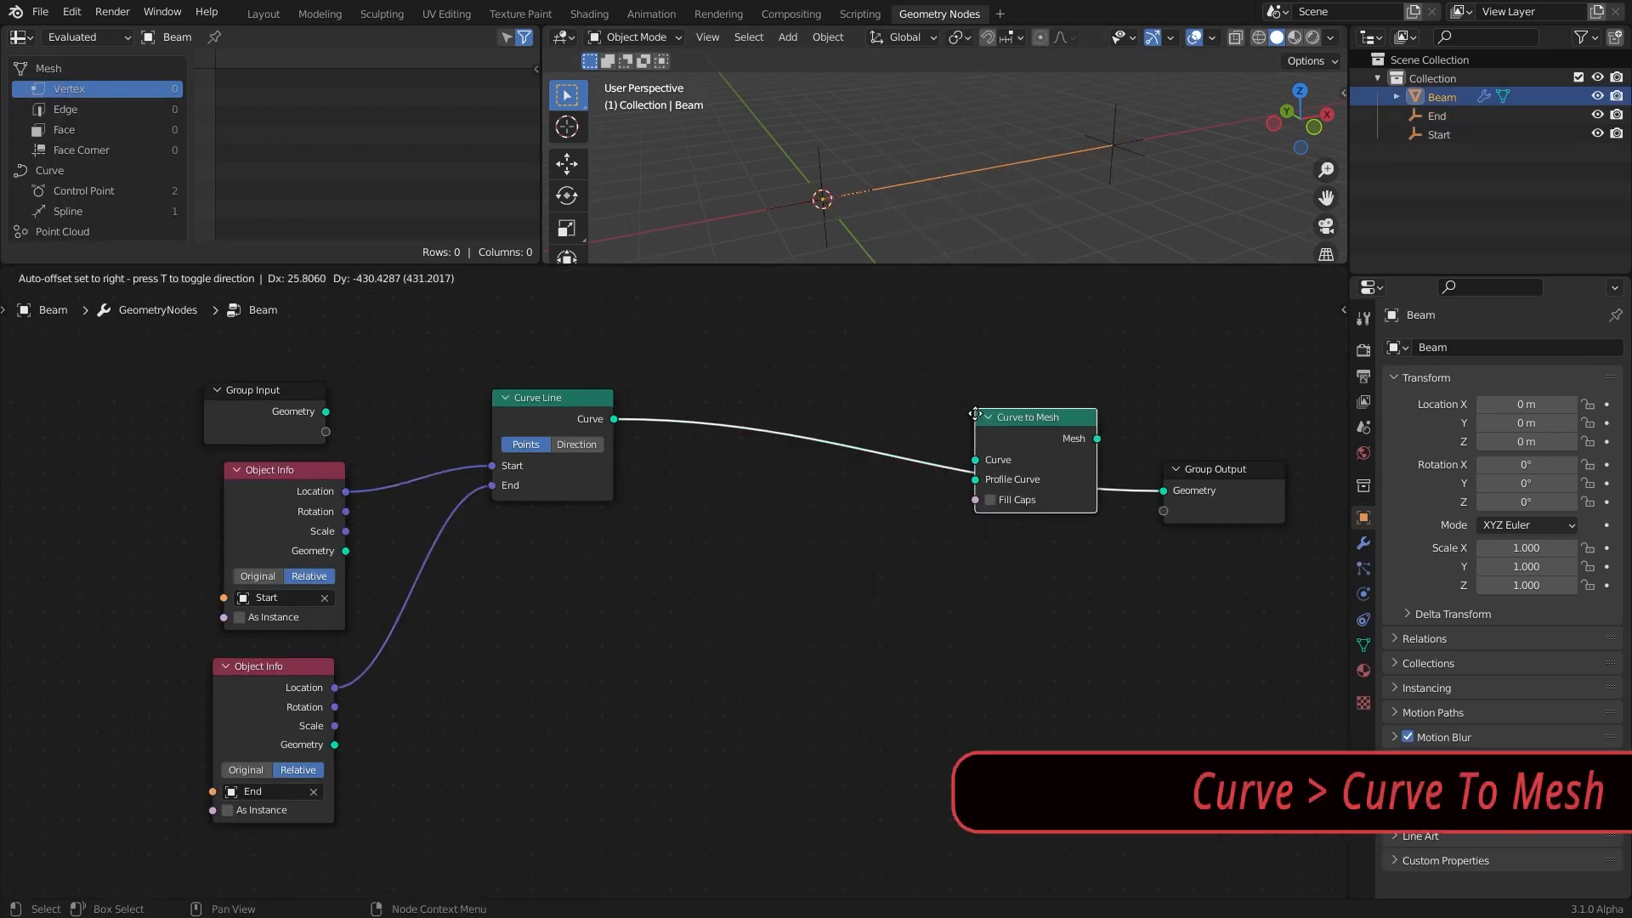
pyautogui.click(973, 421)
pyautogui.moveTo(1020, 435)
pyautogui.mouseDown()
pyautogui.moveTo(983, 431)
pyautogui.moveTo(1000, 429)
pyautogui.mouseUp()
pyautogui.moveTo(956, 491)
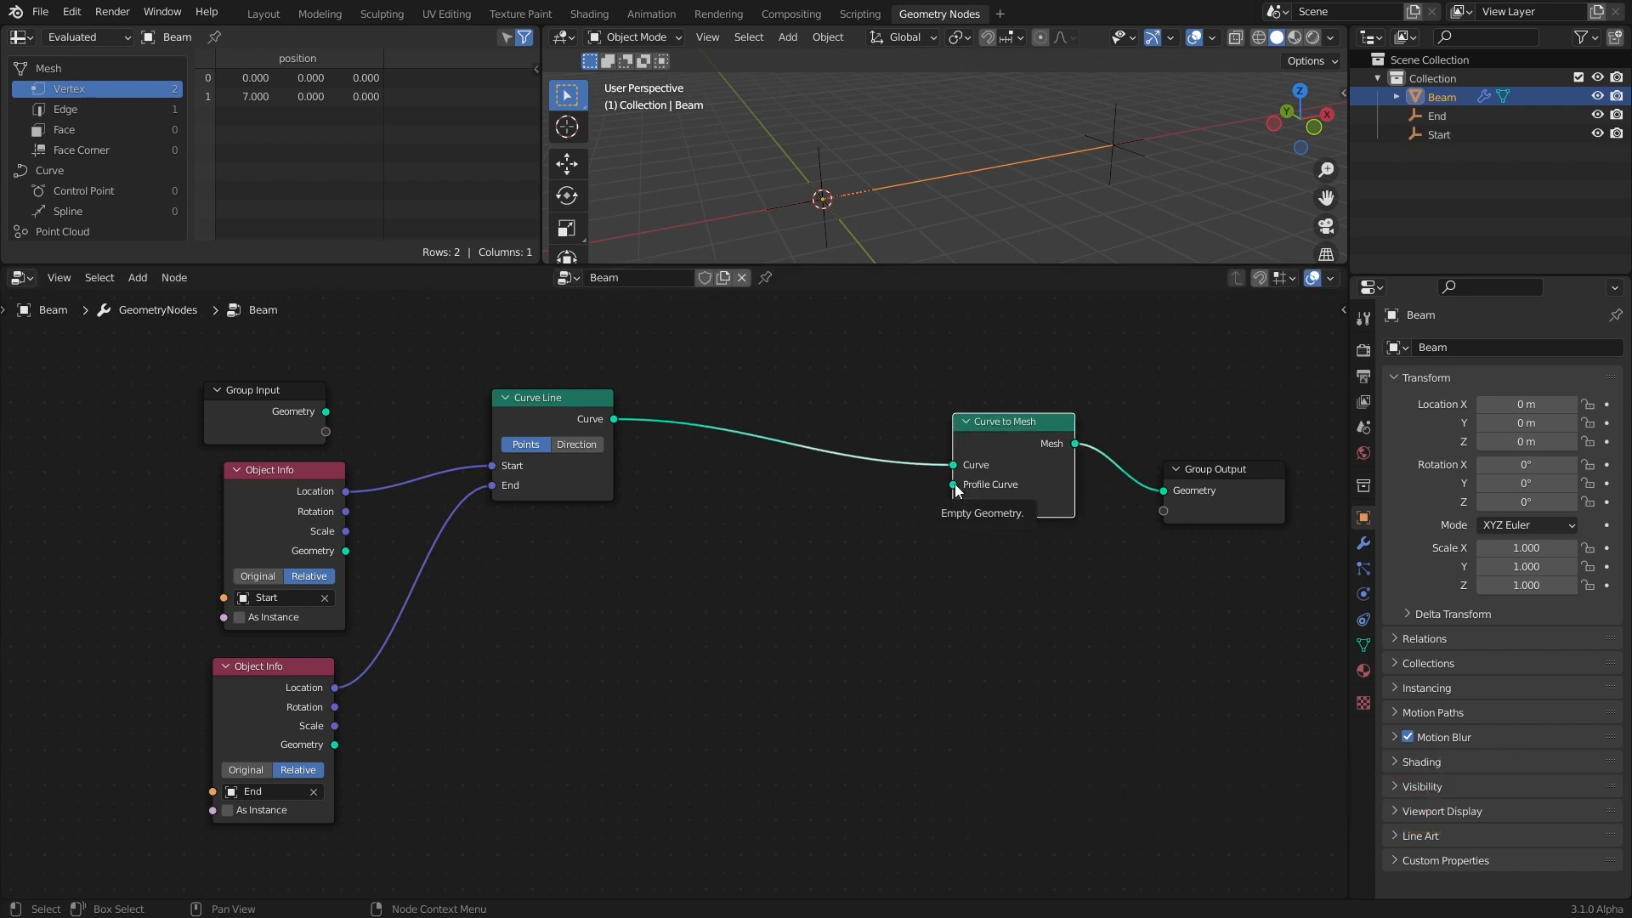
# Step: Add a Curve Circle node connected to the Profile Curve input of Curve to Mesh
pyautogui.moveTo(954, 486); pyautogui.dragTo(777, 573)
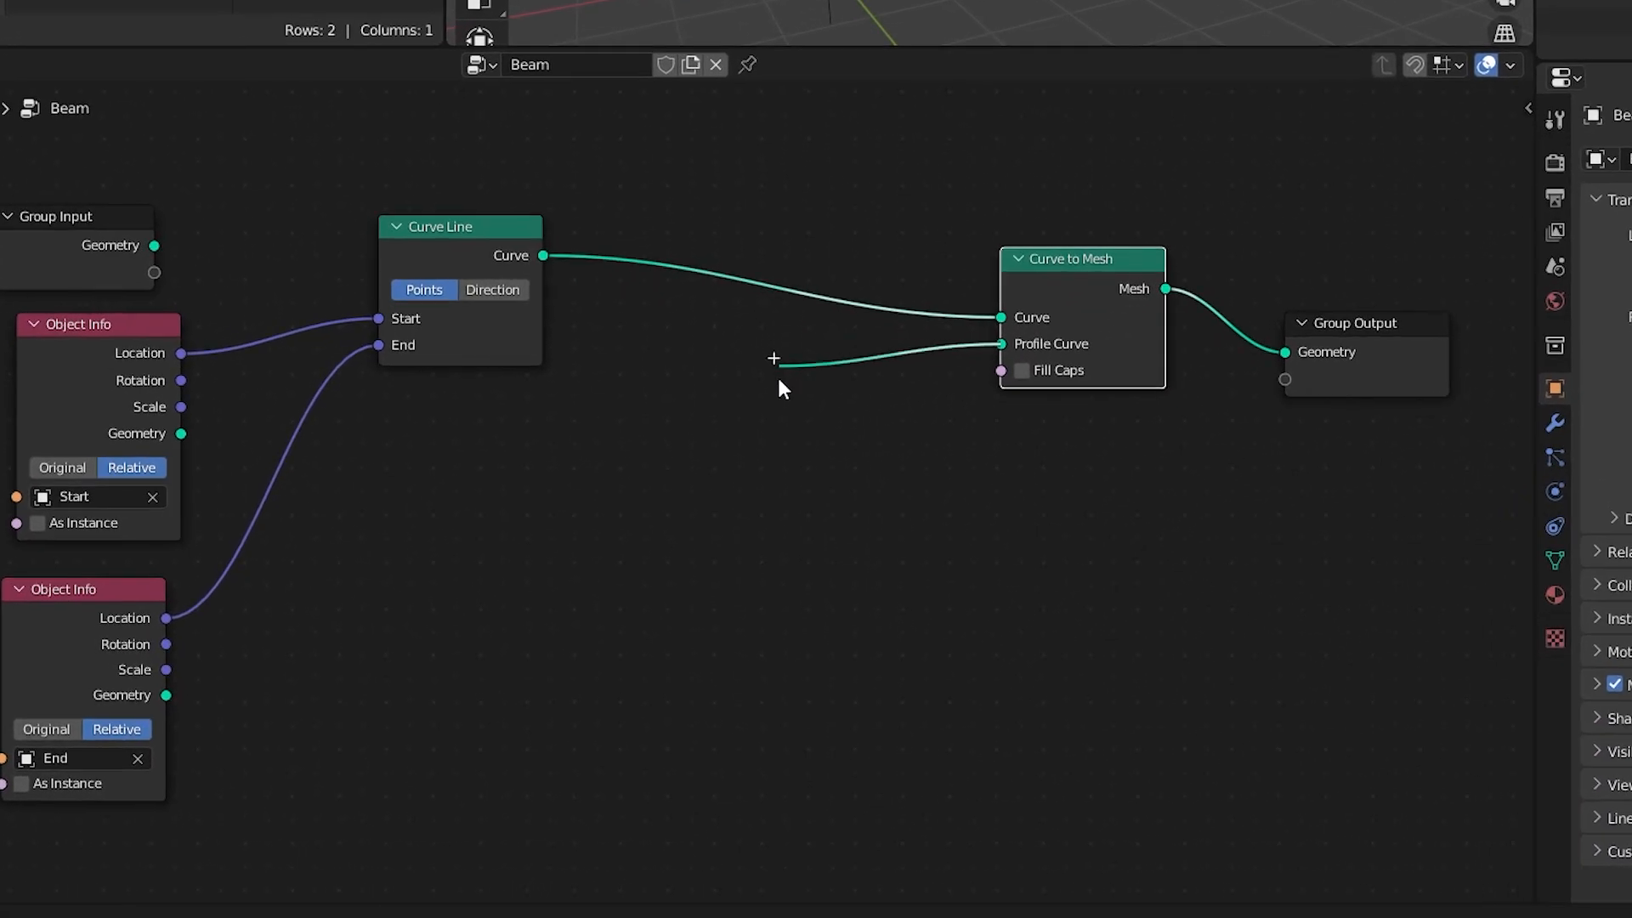
pyautogui.moveTo(765, 467); pyautogui.dragTo(758, 474)
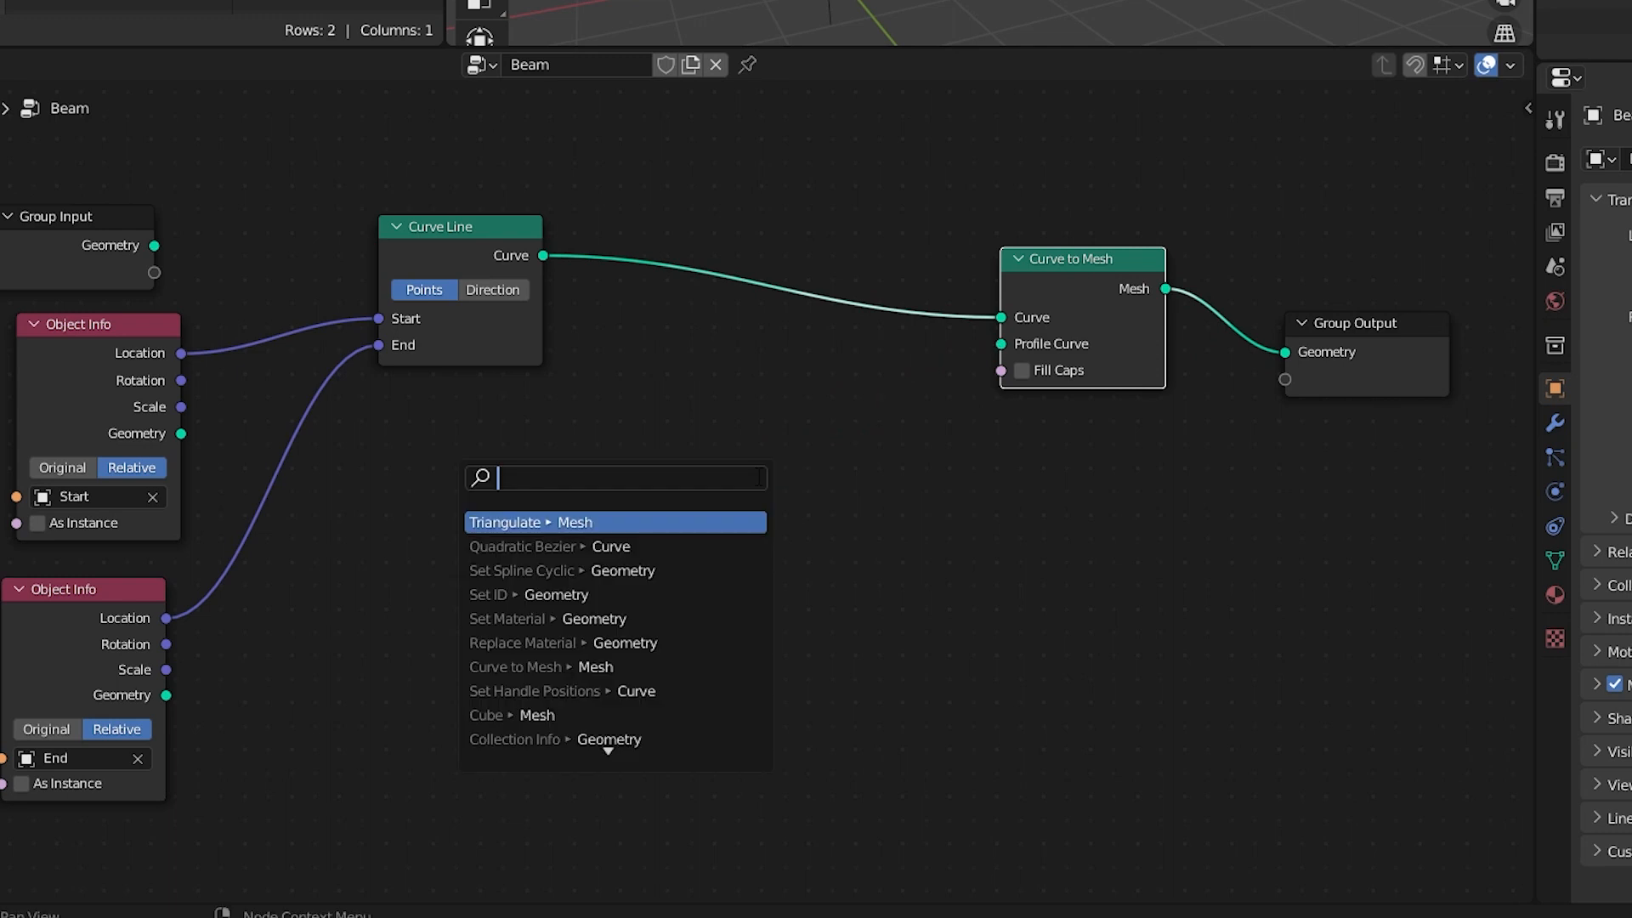
pyautogui.write('circ')
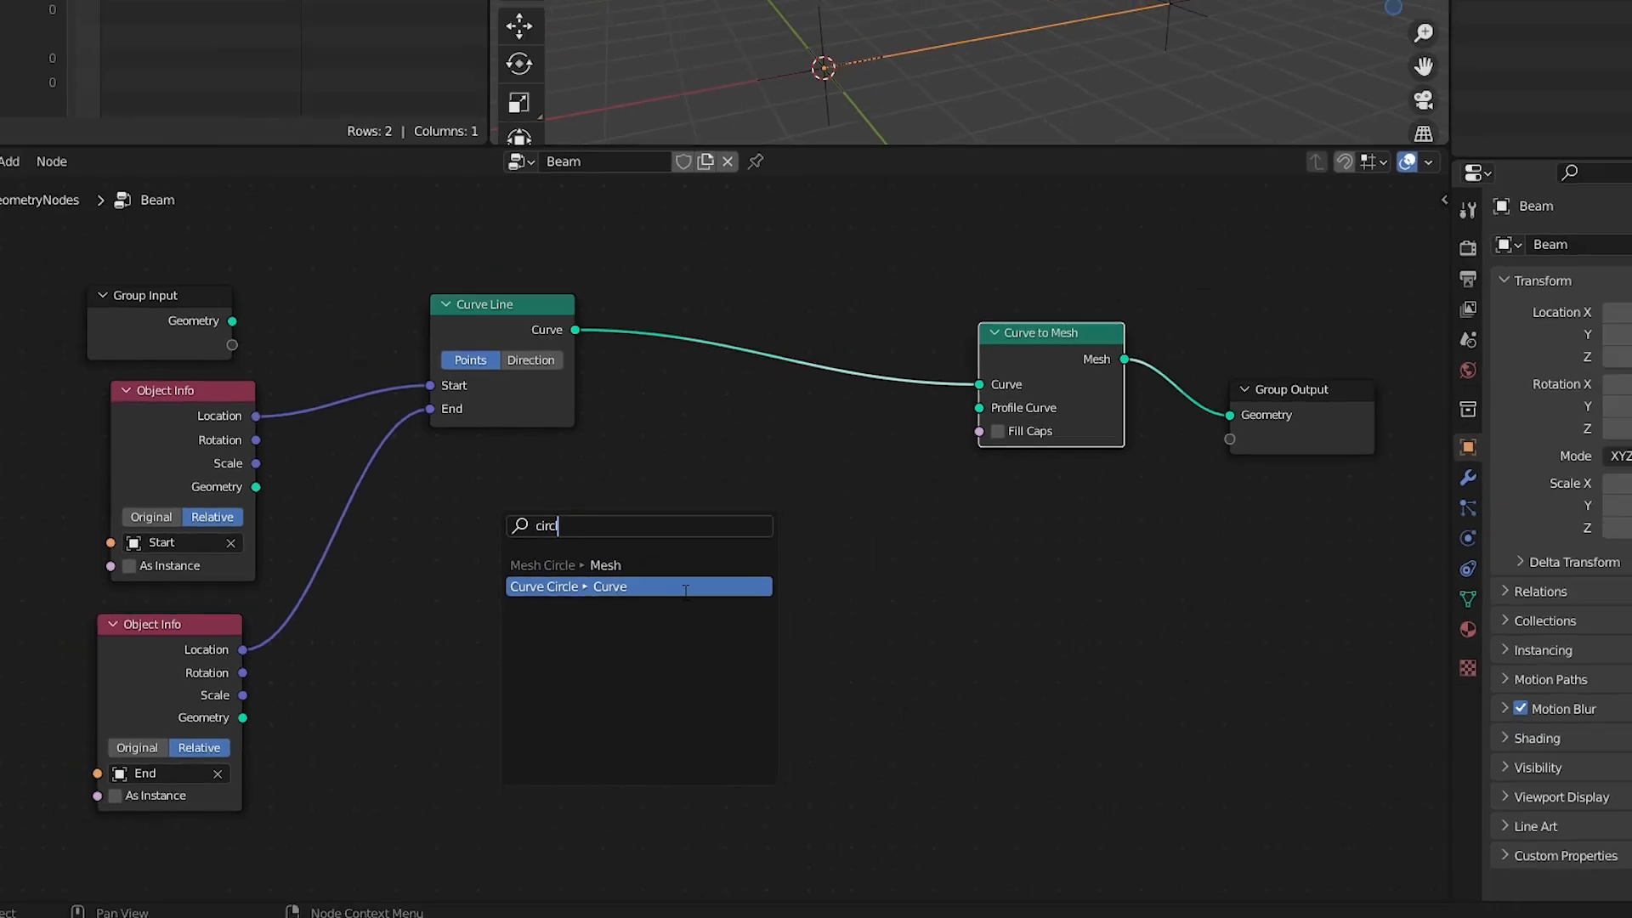
pyautogui.click(668, 546)
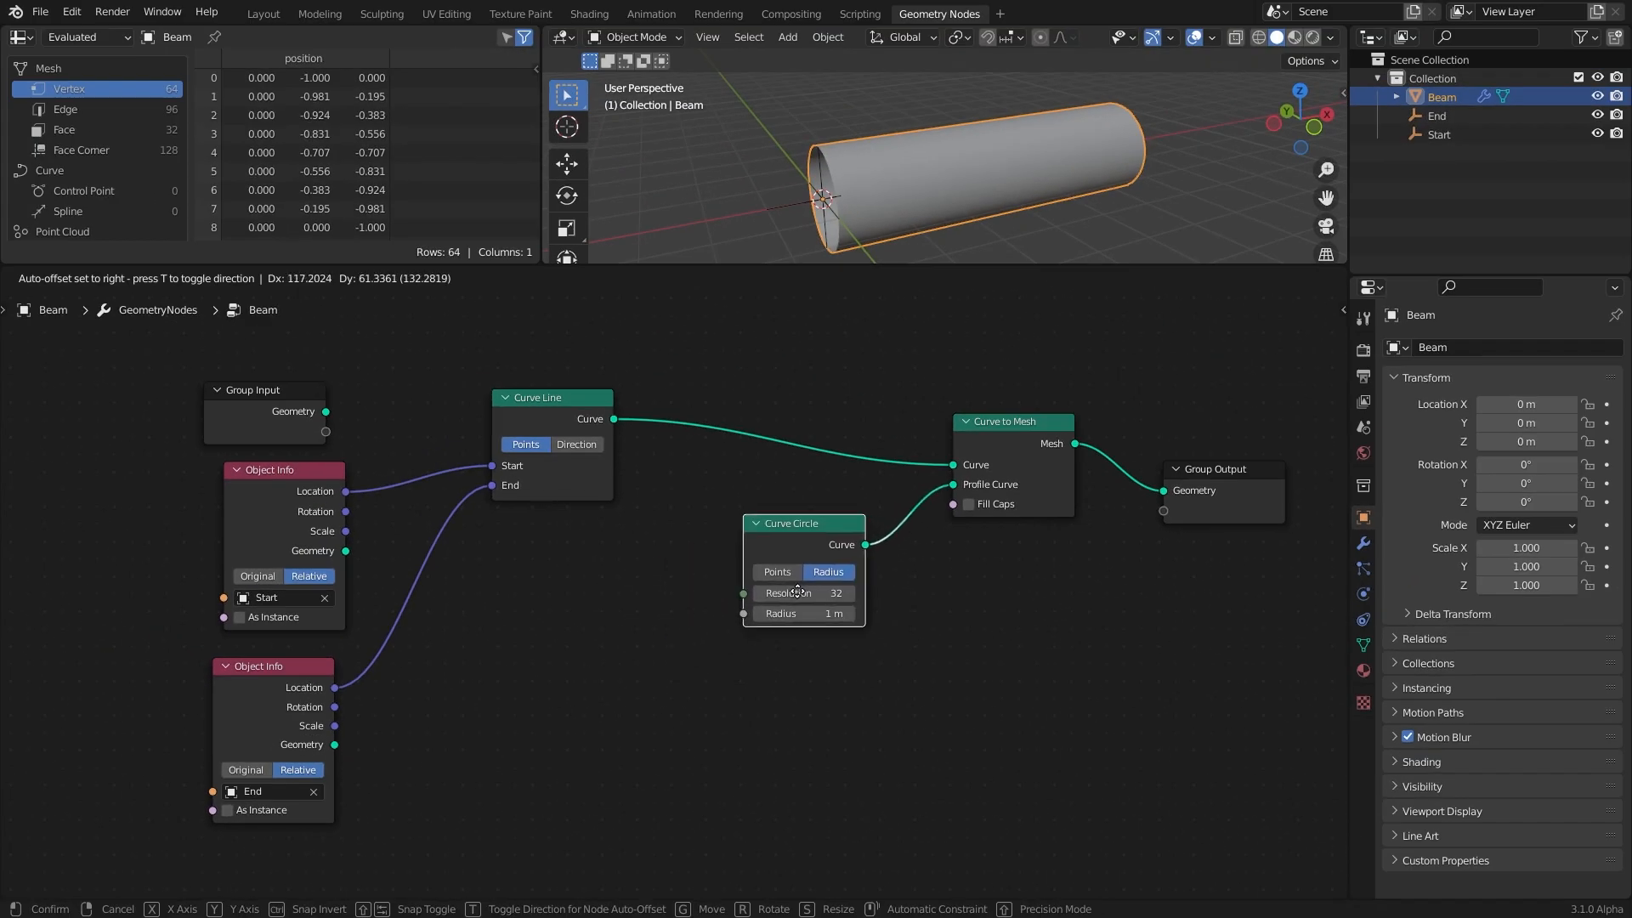
pyautogui.click(797, 592)
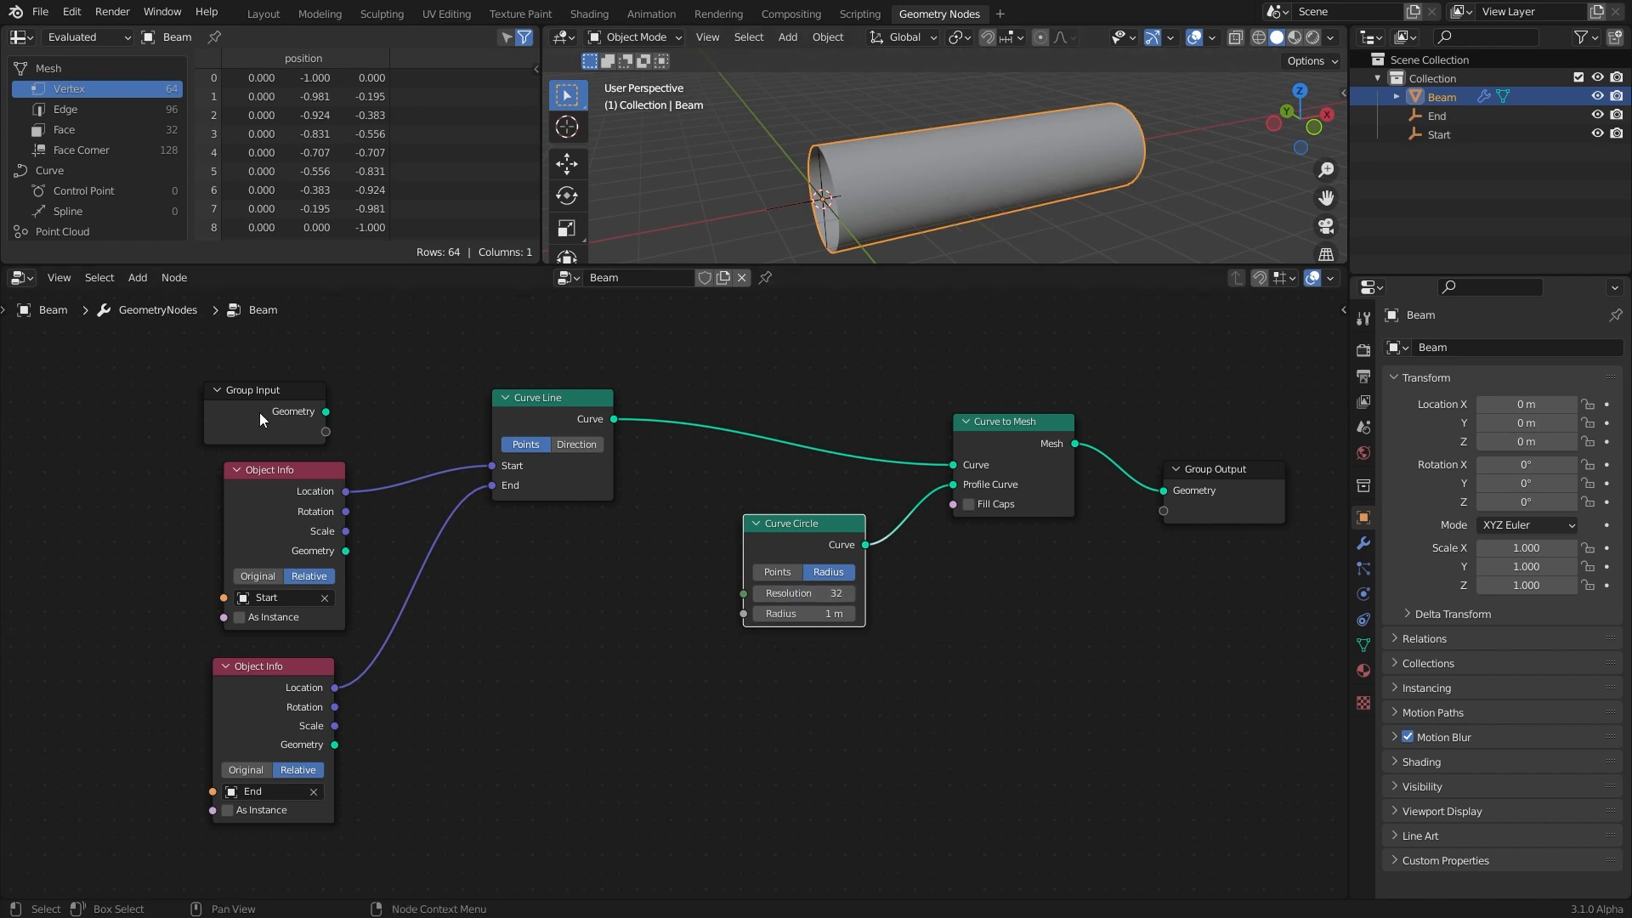
# Step: Enlarge the viewport, try another radius on the Curve Circle and set it back to 1 m
pyautogui.scroll(-2, 1042, 160)
pyautogui.moveTo(979, 267); pyautogui.dragTo(964, 370)
pyautogui.moveTo(803, 667)
pyautogui.mouseDown()
pyautogui.moveTo(752, 666)
pyautogui.moveTo(795, 666)
pyautogui.mouseUp()
pyautogui.click(803, 666)
pyautogui.write('1')
pyautogui.press('Return')
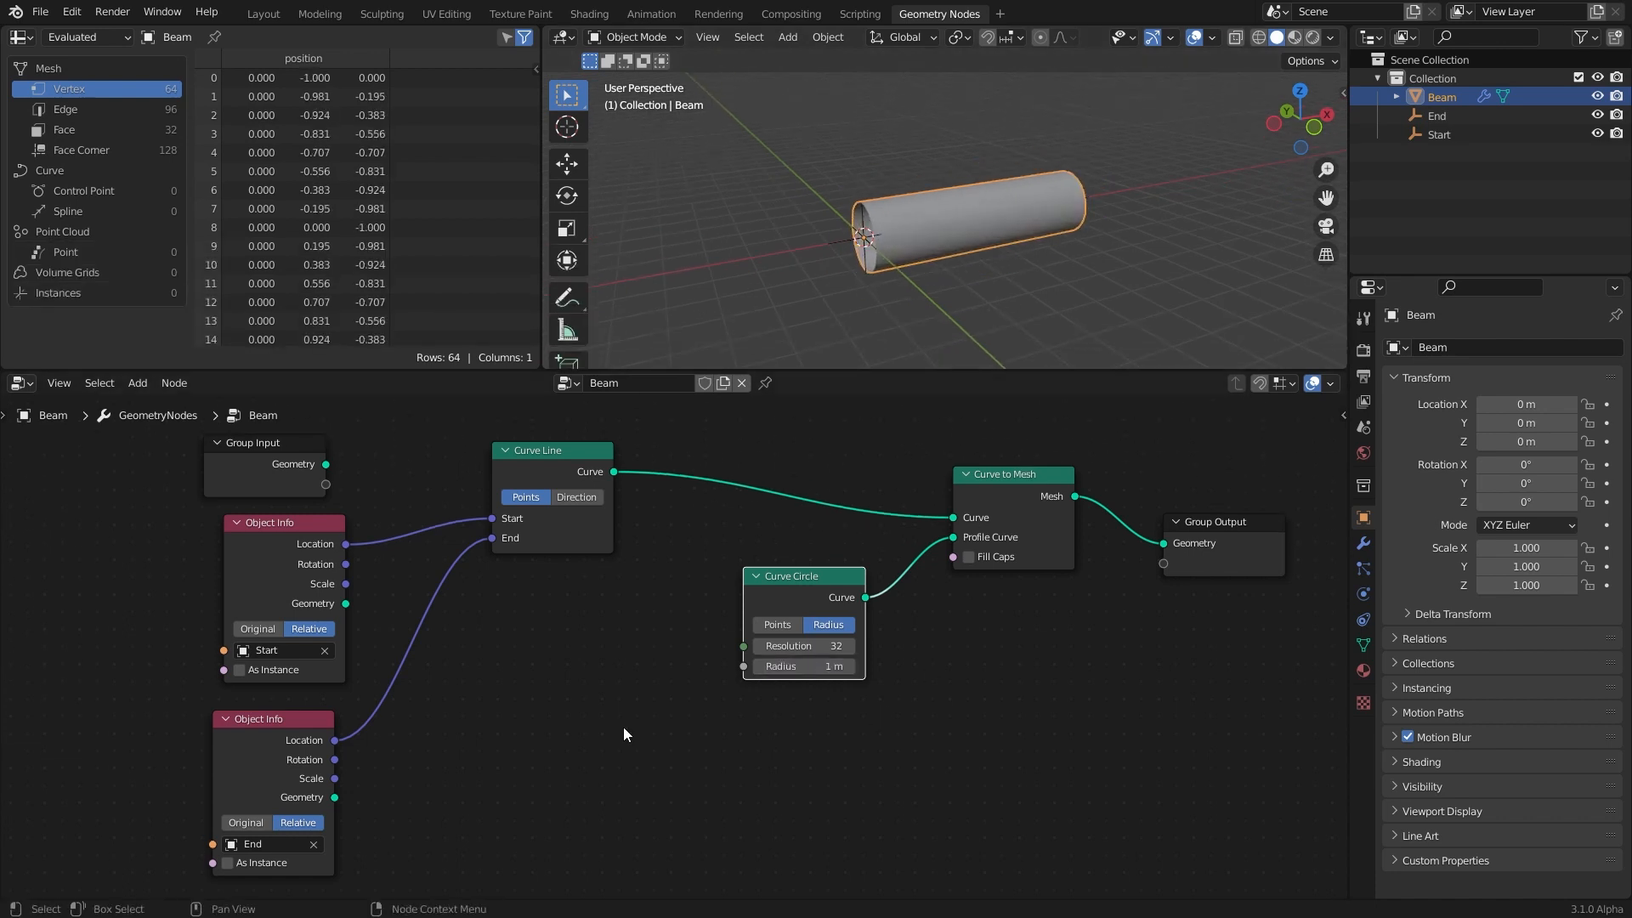
# Step: Spread the nodes apart and insert a Set Curve Radius node between Curve Line and Curve to Mesh
pyautogui.scroll(-3, 688, 659)
pyautogui.moveTo(379, 464); pyautogui.dragTo(512, 449, button='middle')
pyautogui.moveTo(714, 477); pyautogui.dragTo(386, 445)
pyautogui.click(685, 543)
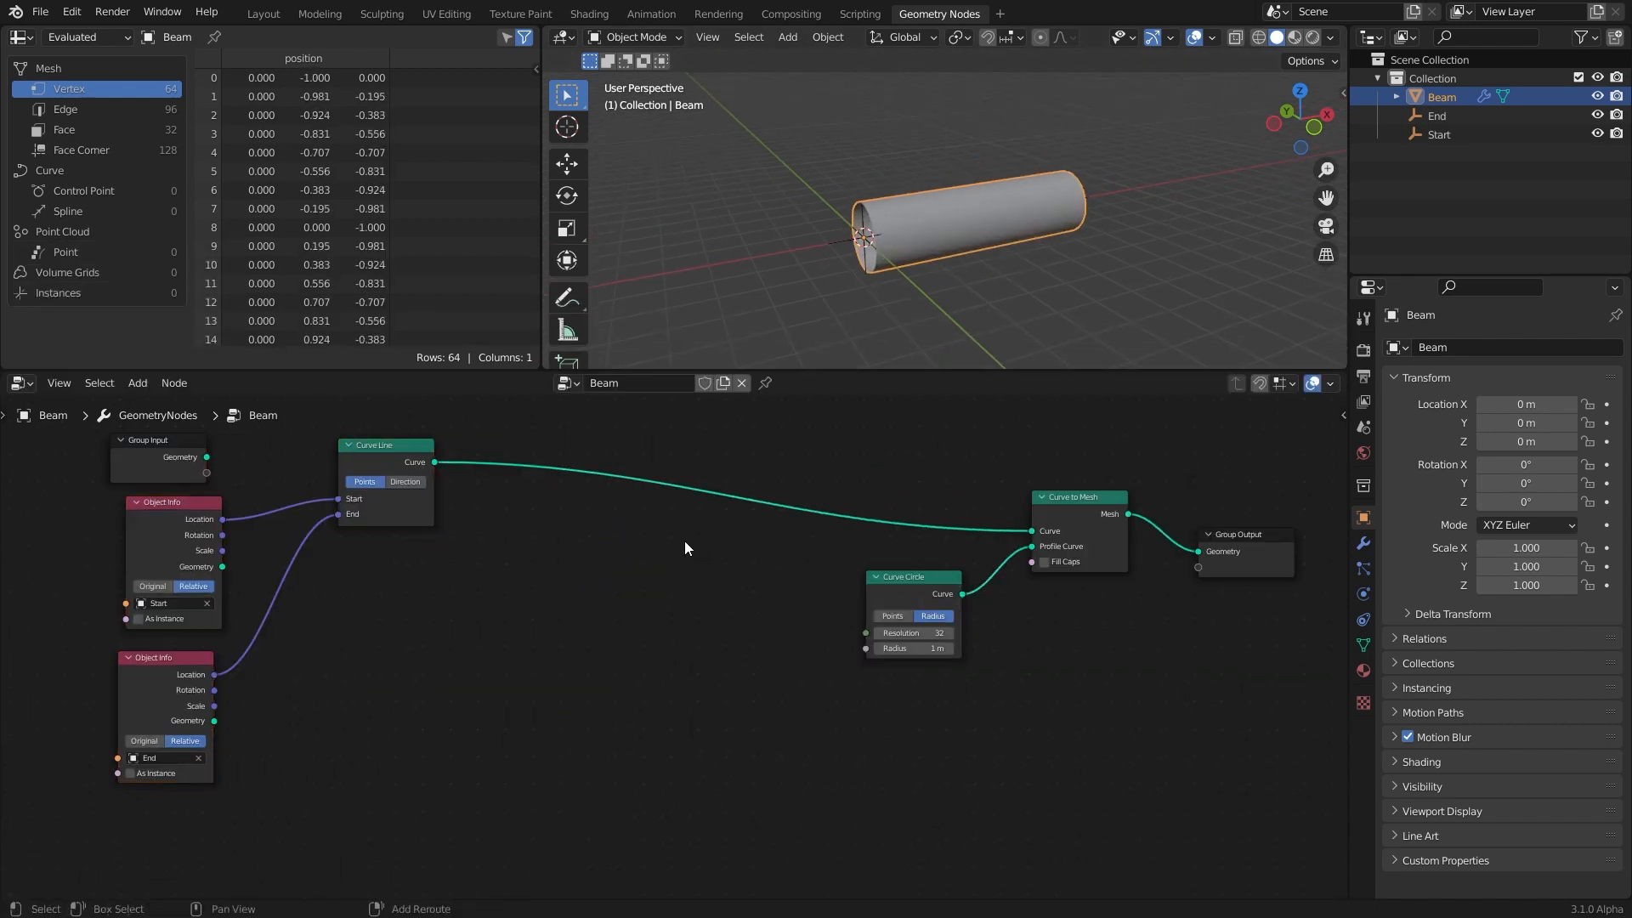
pyautogui.hotkey('shift', 'a')
pyautogui.moveTo(629, 583)
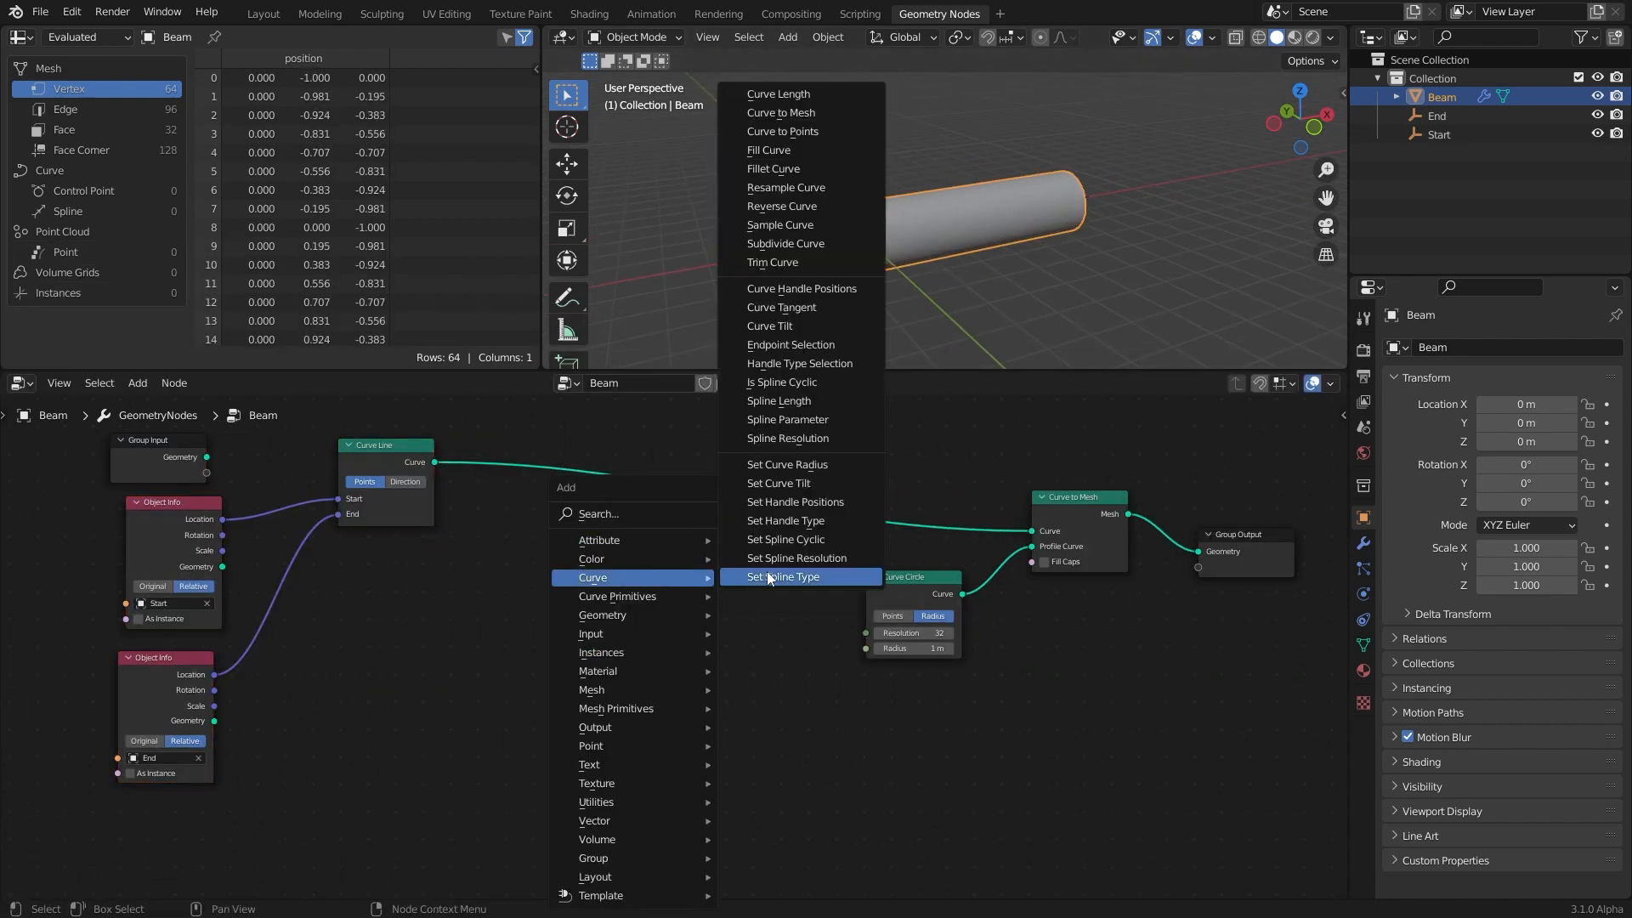
pyautogui.click(787, 464)
pyautogui.click(745, 473)
# Step: Try a radius of 0.4 m on the Set Curve Radius node and reset it to 1 m
pyautogui.moveTo(801, 539); pyautogui.dragTo(750, 540)
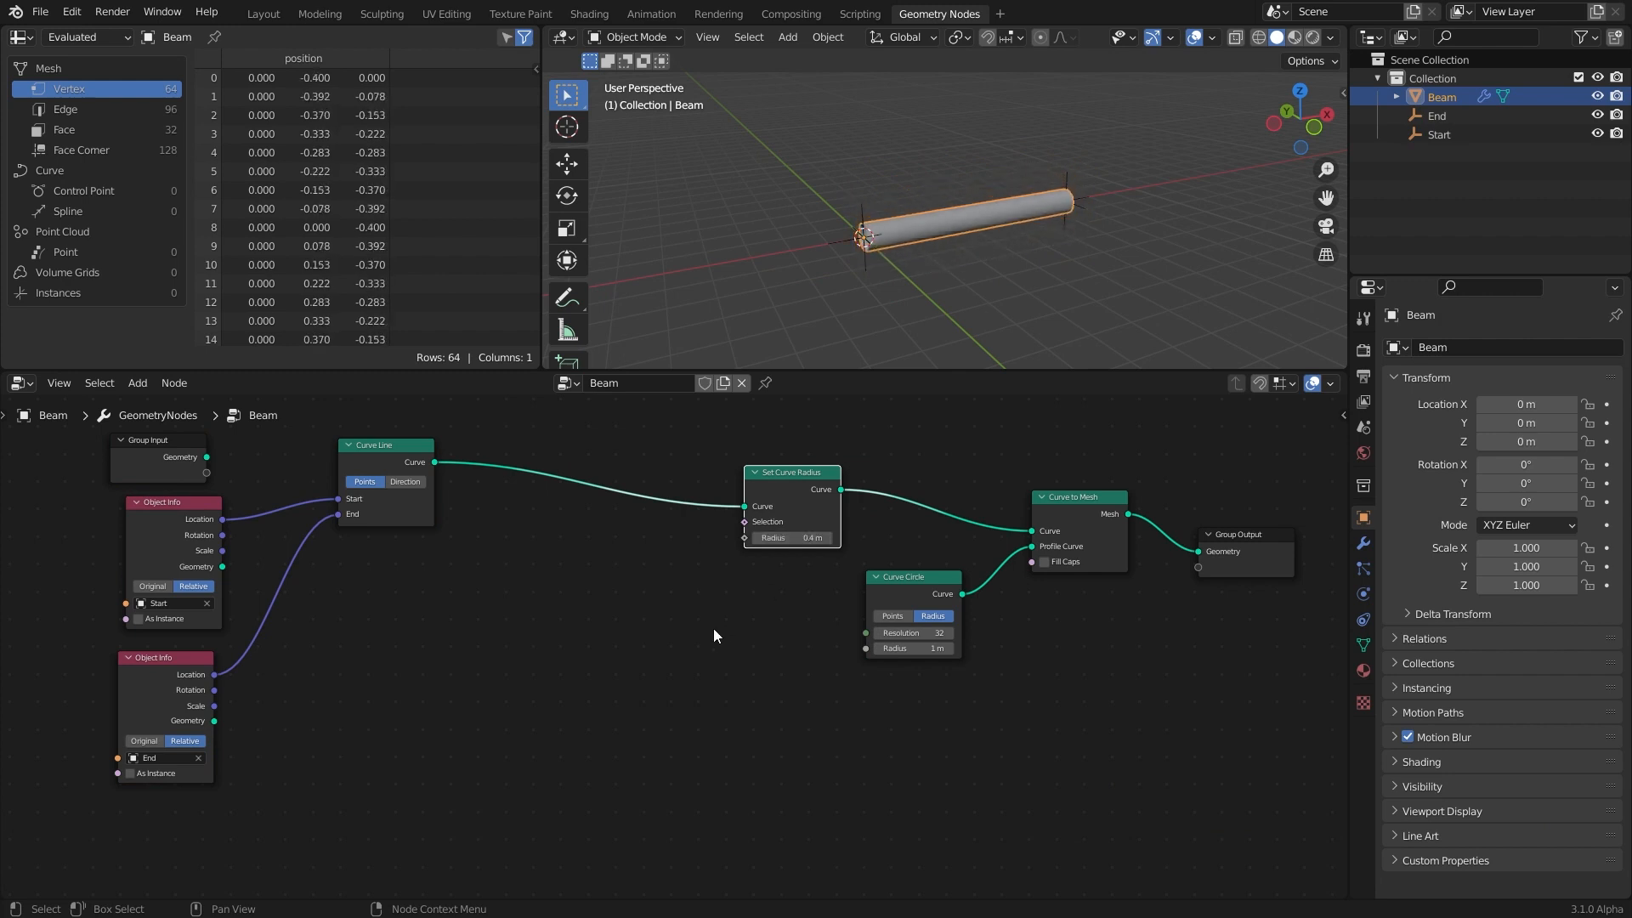
pyautogui.click(799, 537)
pyautogui.write('1')
pyautogui.press('Return')
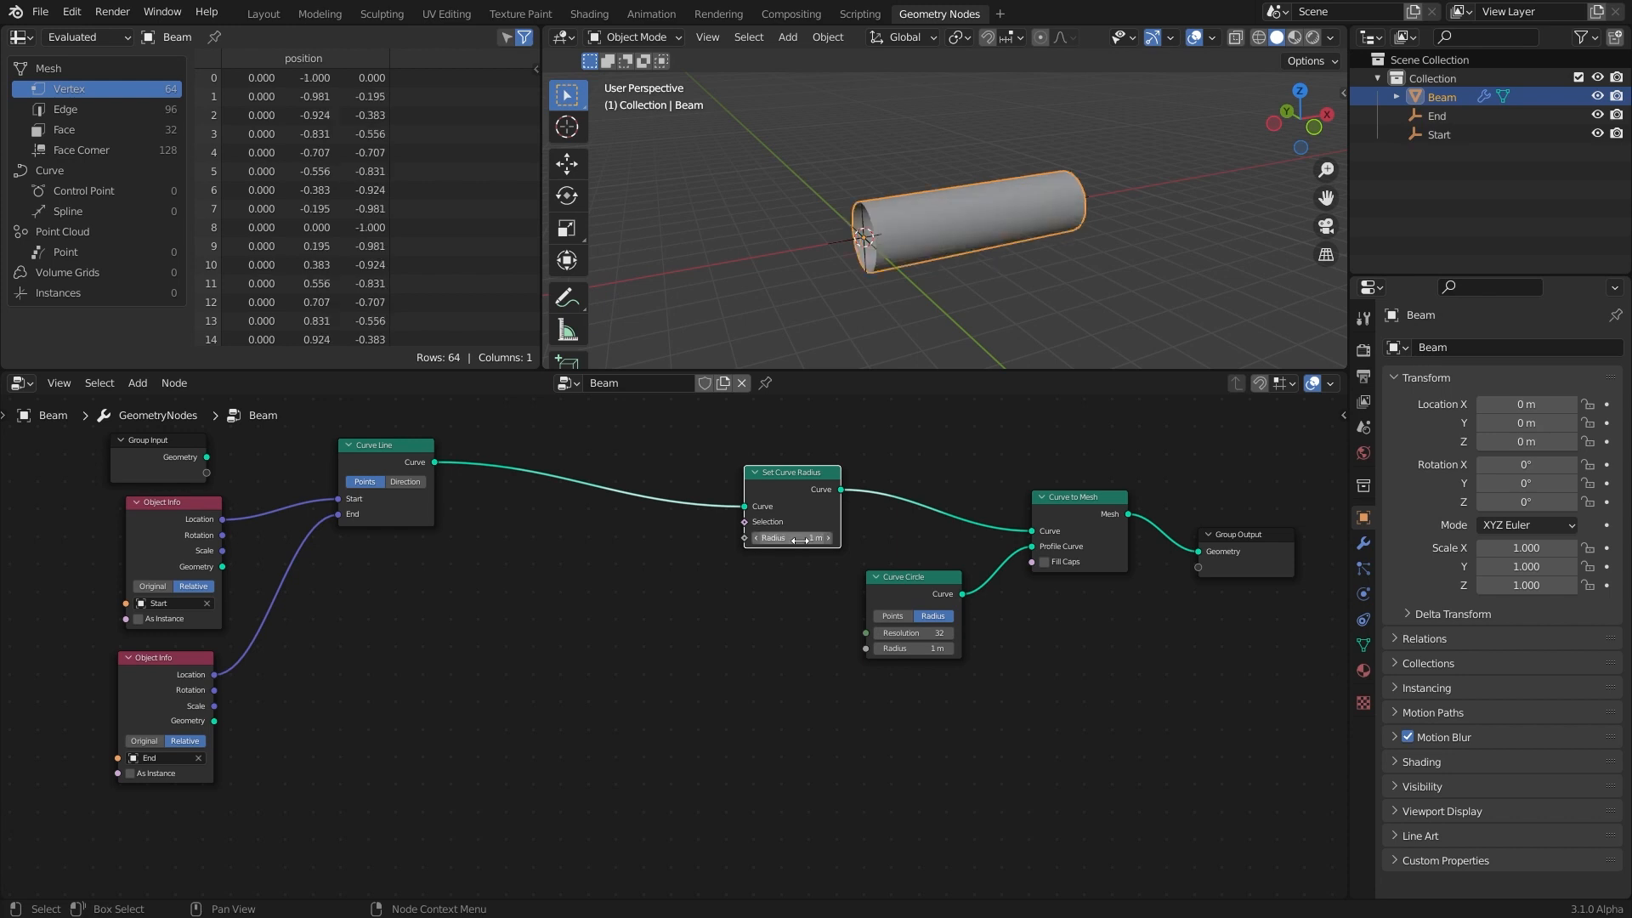
# Step: Add a Spline Parameter node below the Curve Line and connect its Factor to the Set Curve Radius node's Radius
pyautogui.hotkey('shift', 'a')
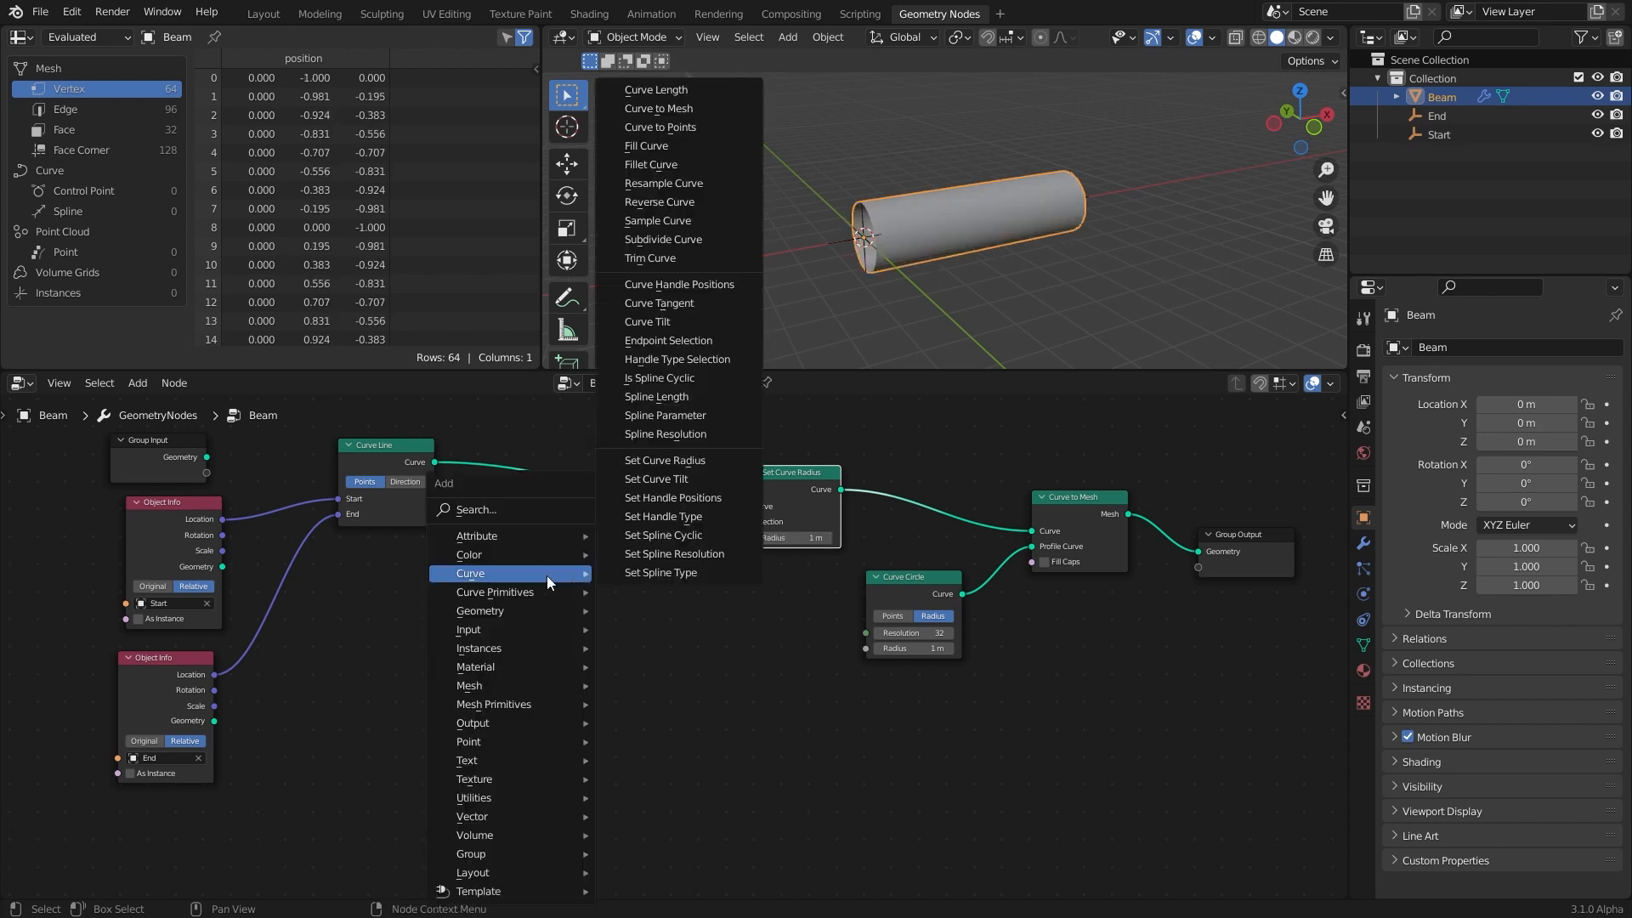
pyautogui.click(727, 415)
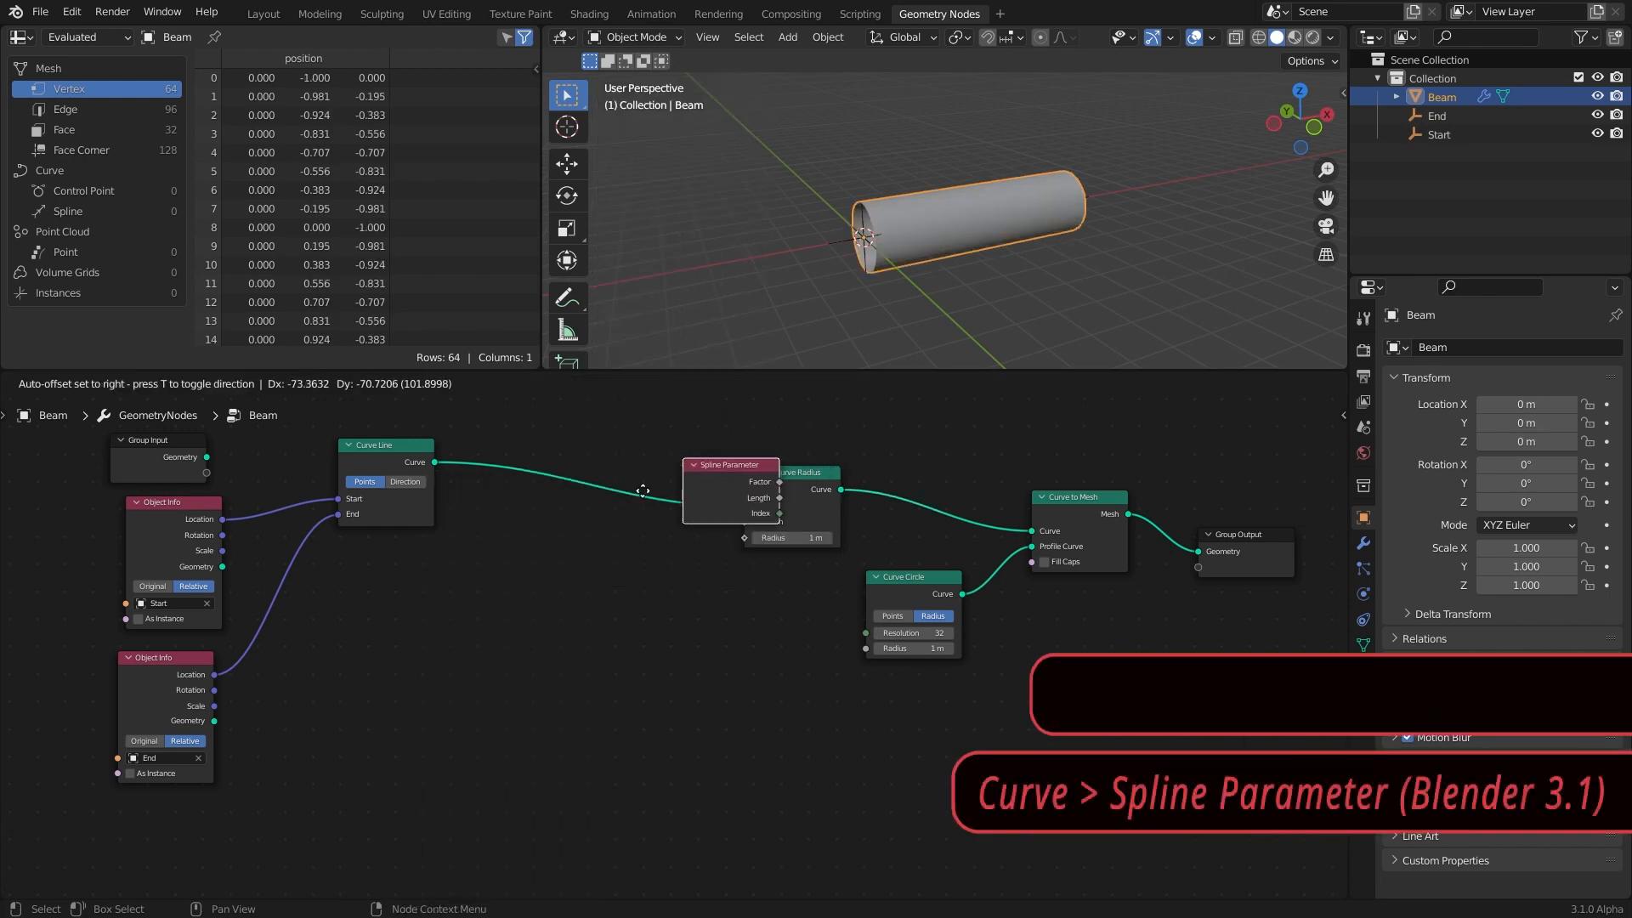
pyautogui.click(389, 638)
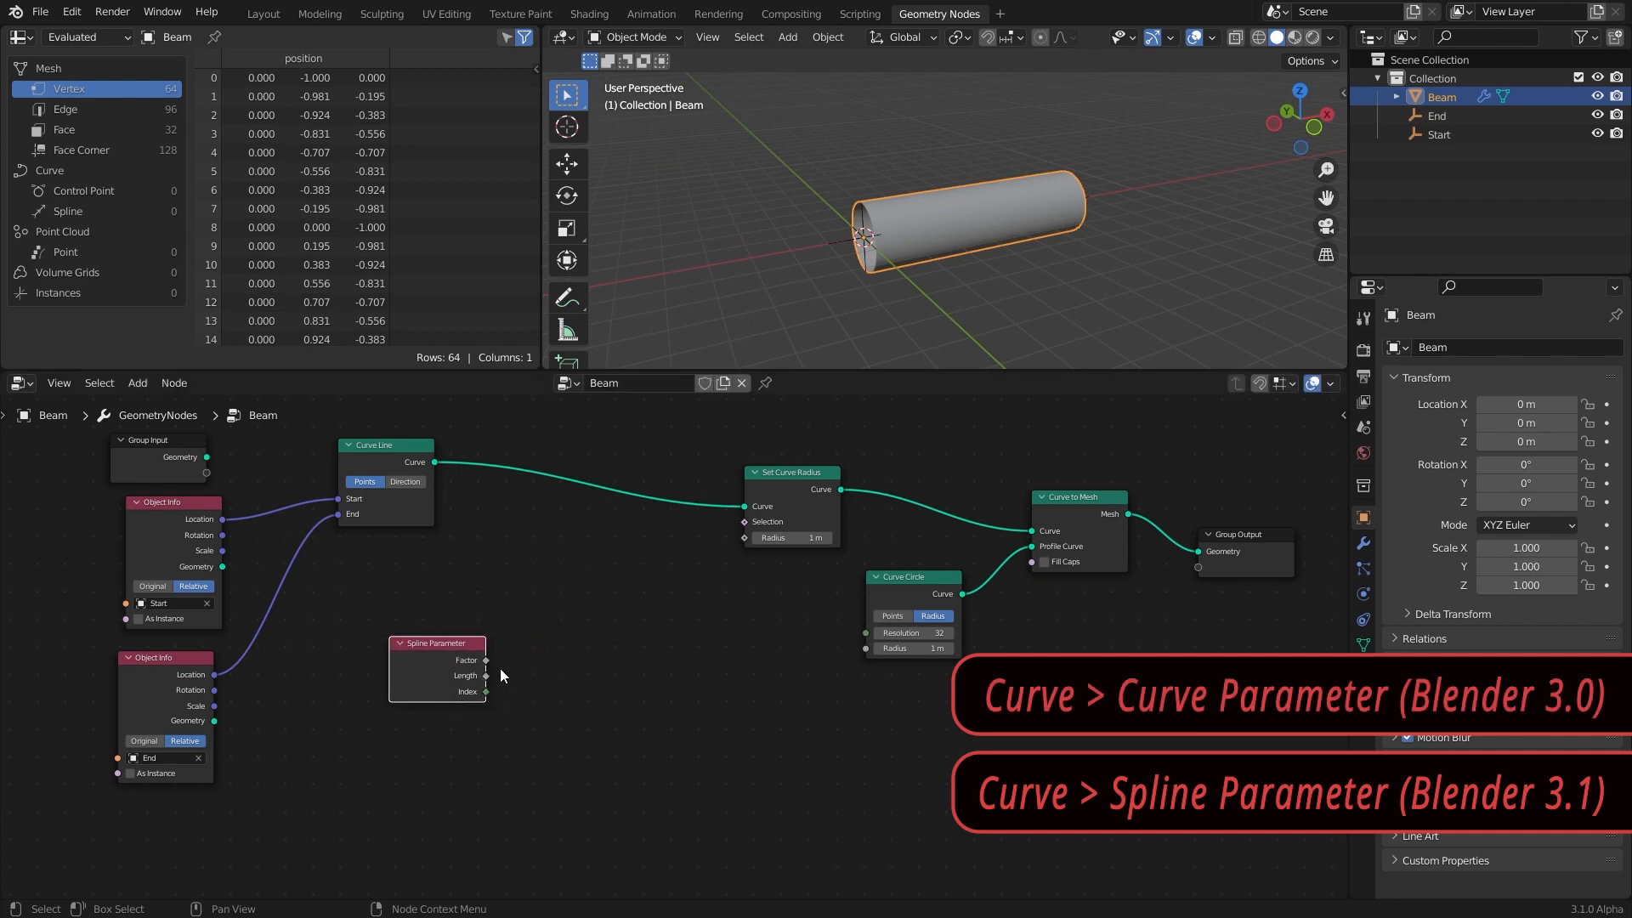
pyautogui.moveTo(491, 660); pyautogui.dragTo(757, 540)
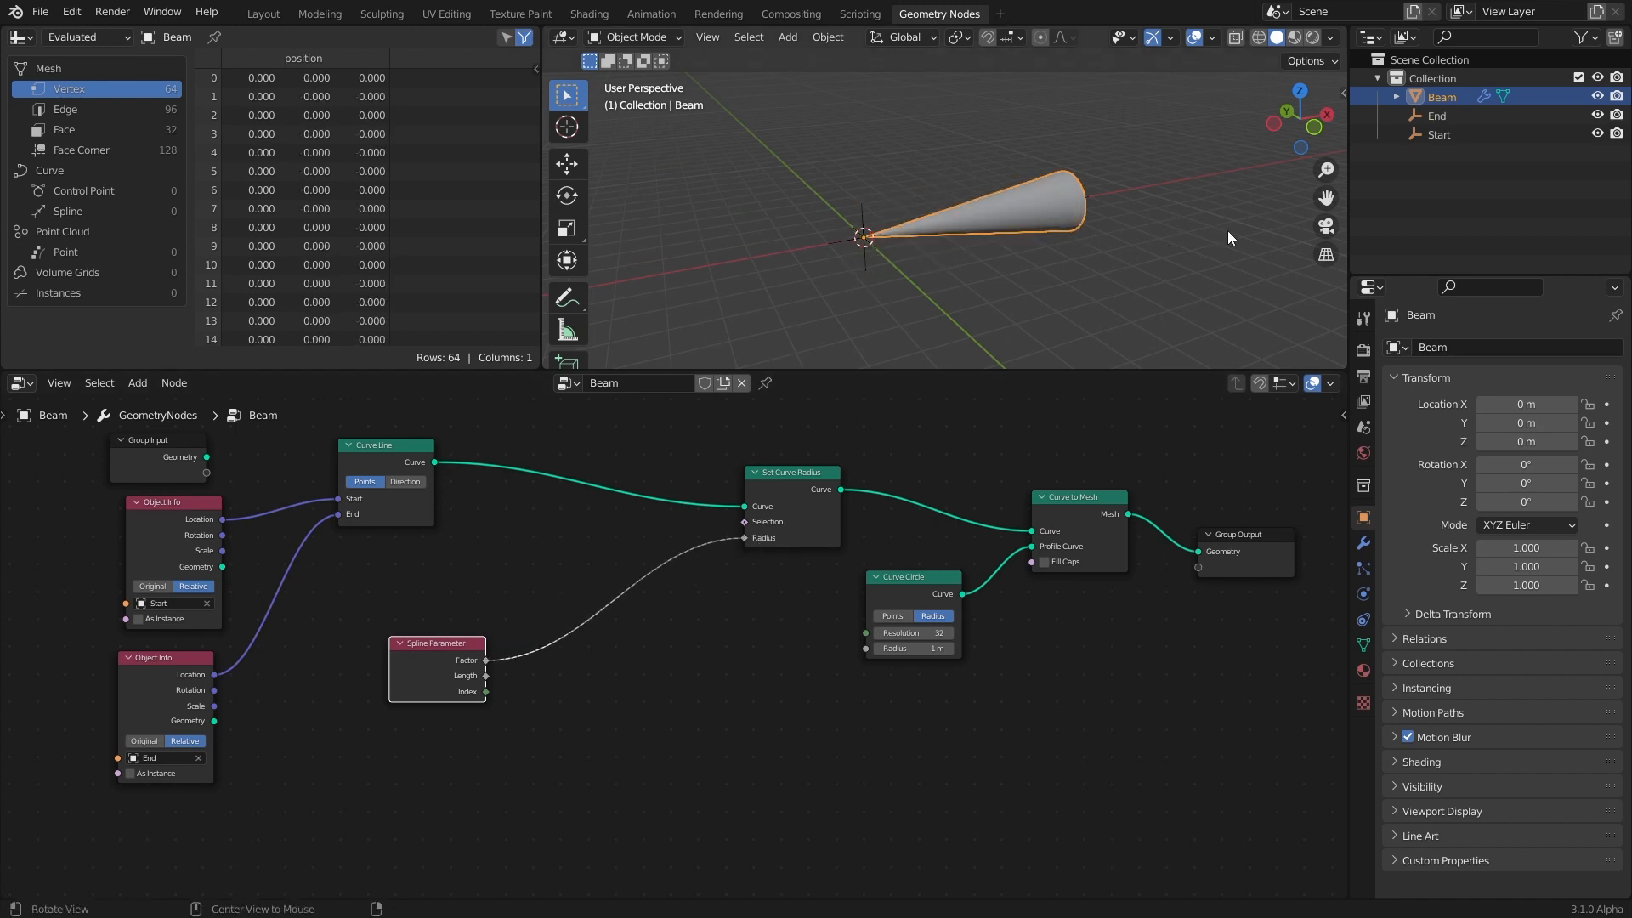
pyautogui.moveTo(1212, 244)
pyautogui.mouseDown(button='middle')
pyautogui.moveTo(661, 225)
pyautogui.moveTo(1239, 240)
pyautogui.mouseUp(button='middle')
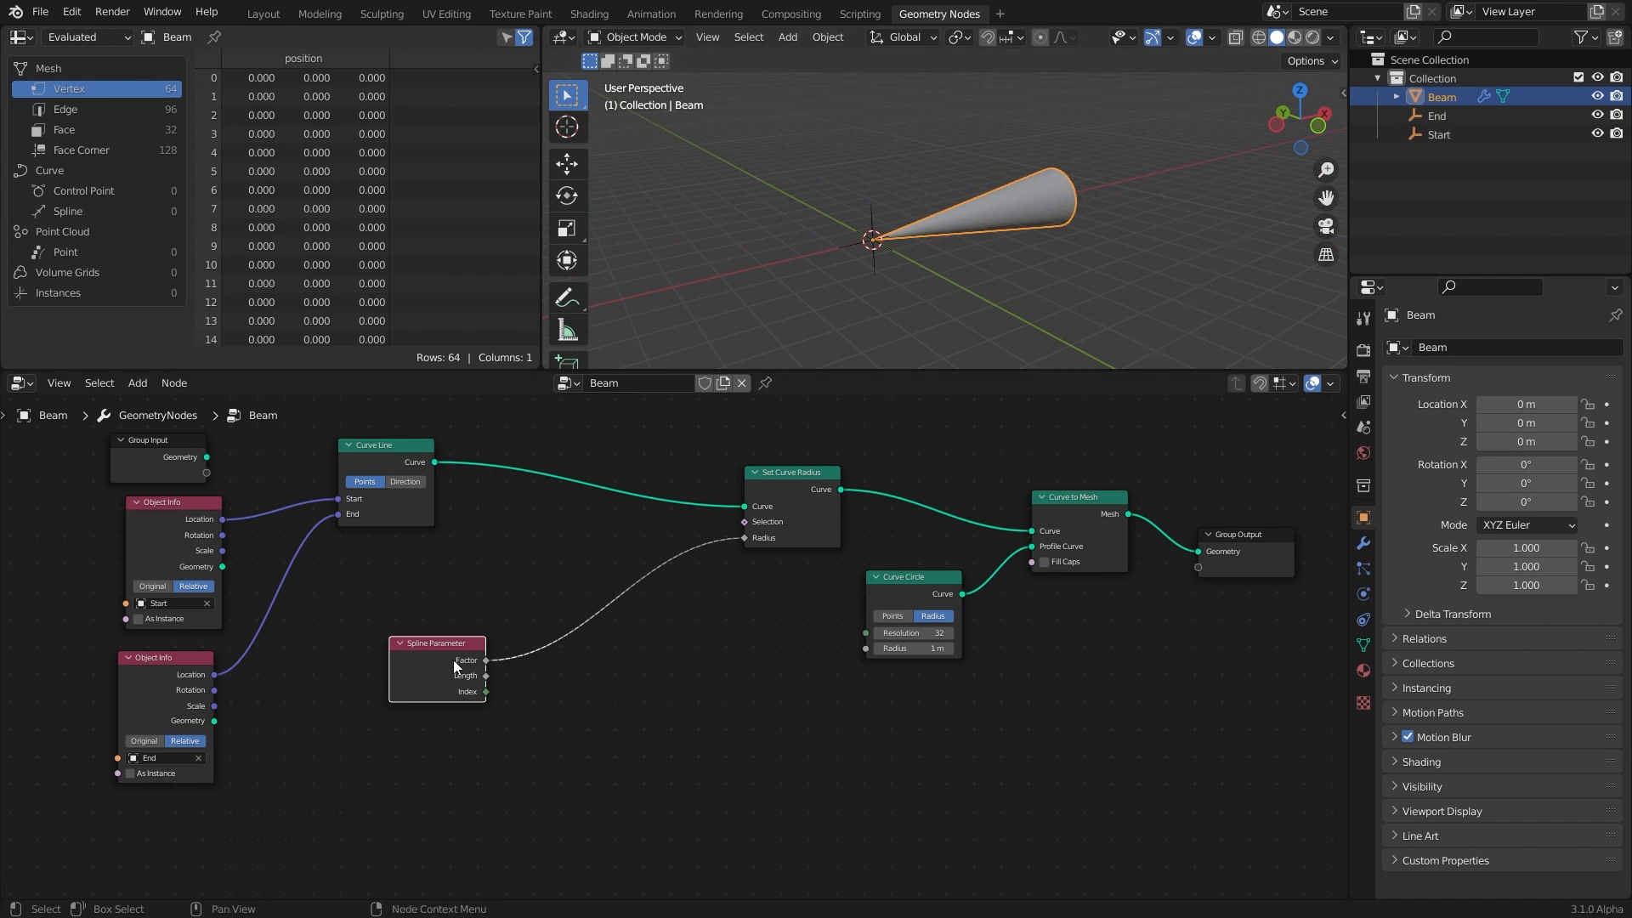
pyautogui.moveTo(454, 664); pyautogui.dragTo(413, 665)
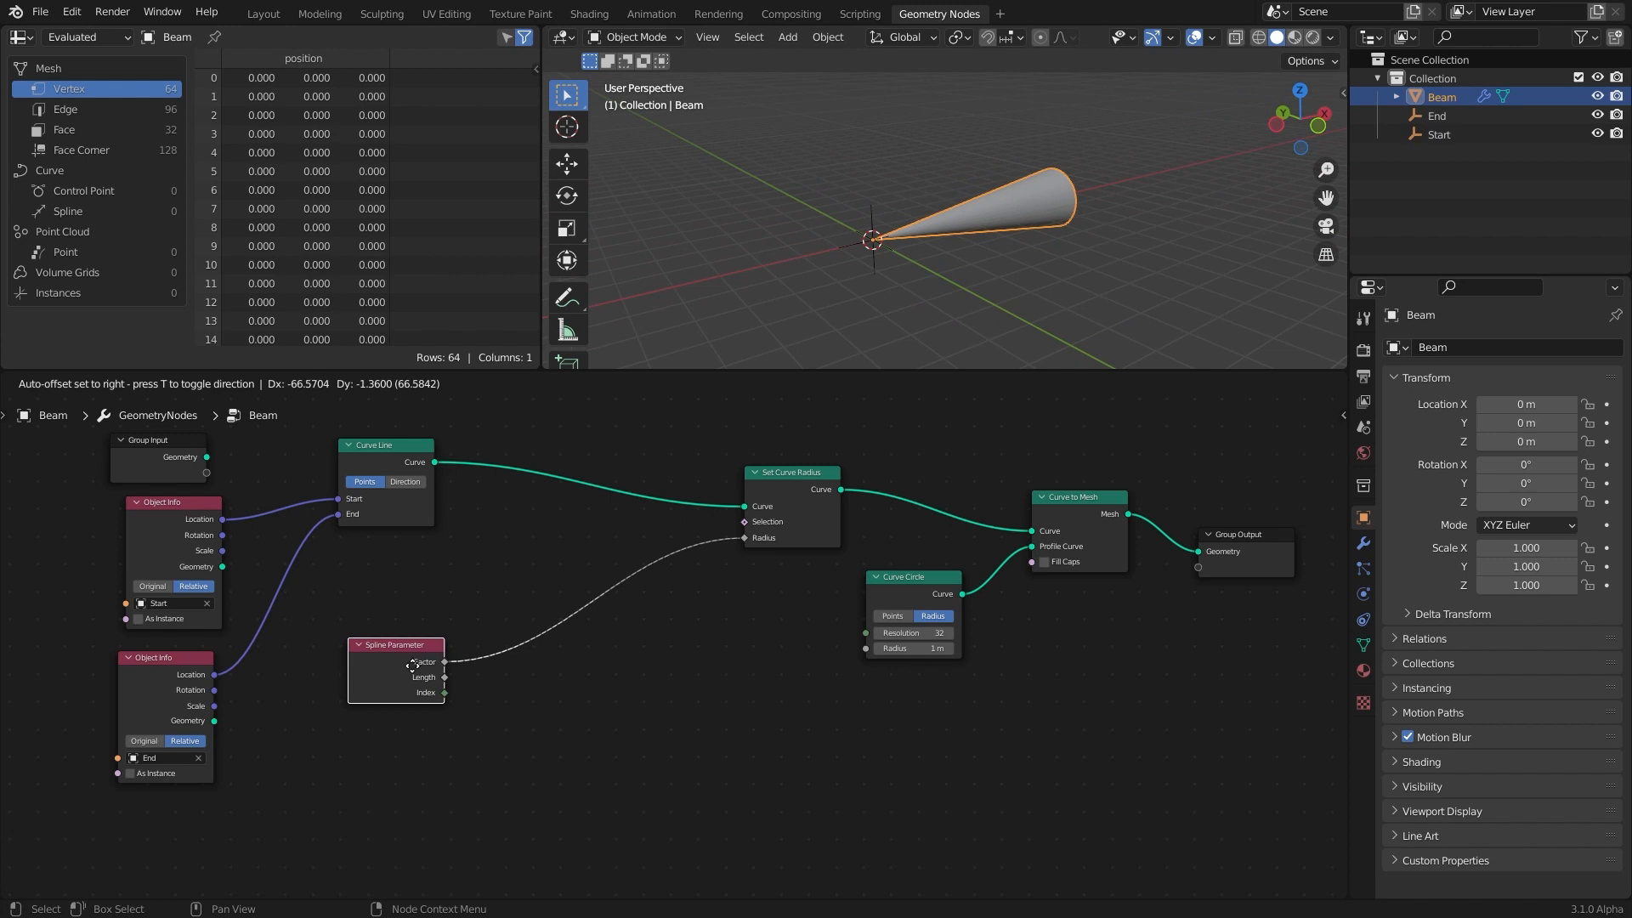
pyautogui.moveTo(413, 664); pyautogui.dragTo(431, 663)
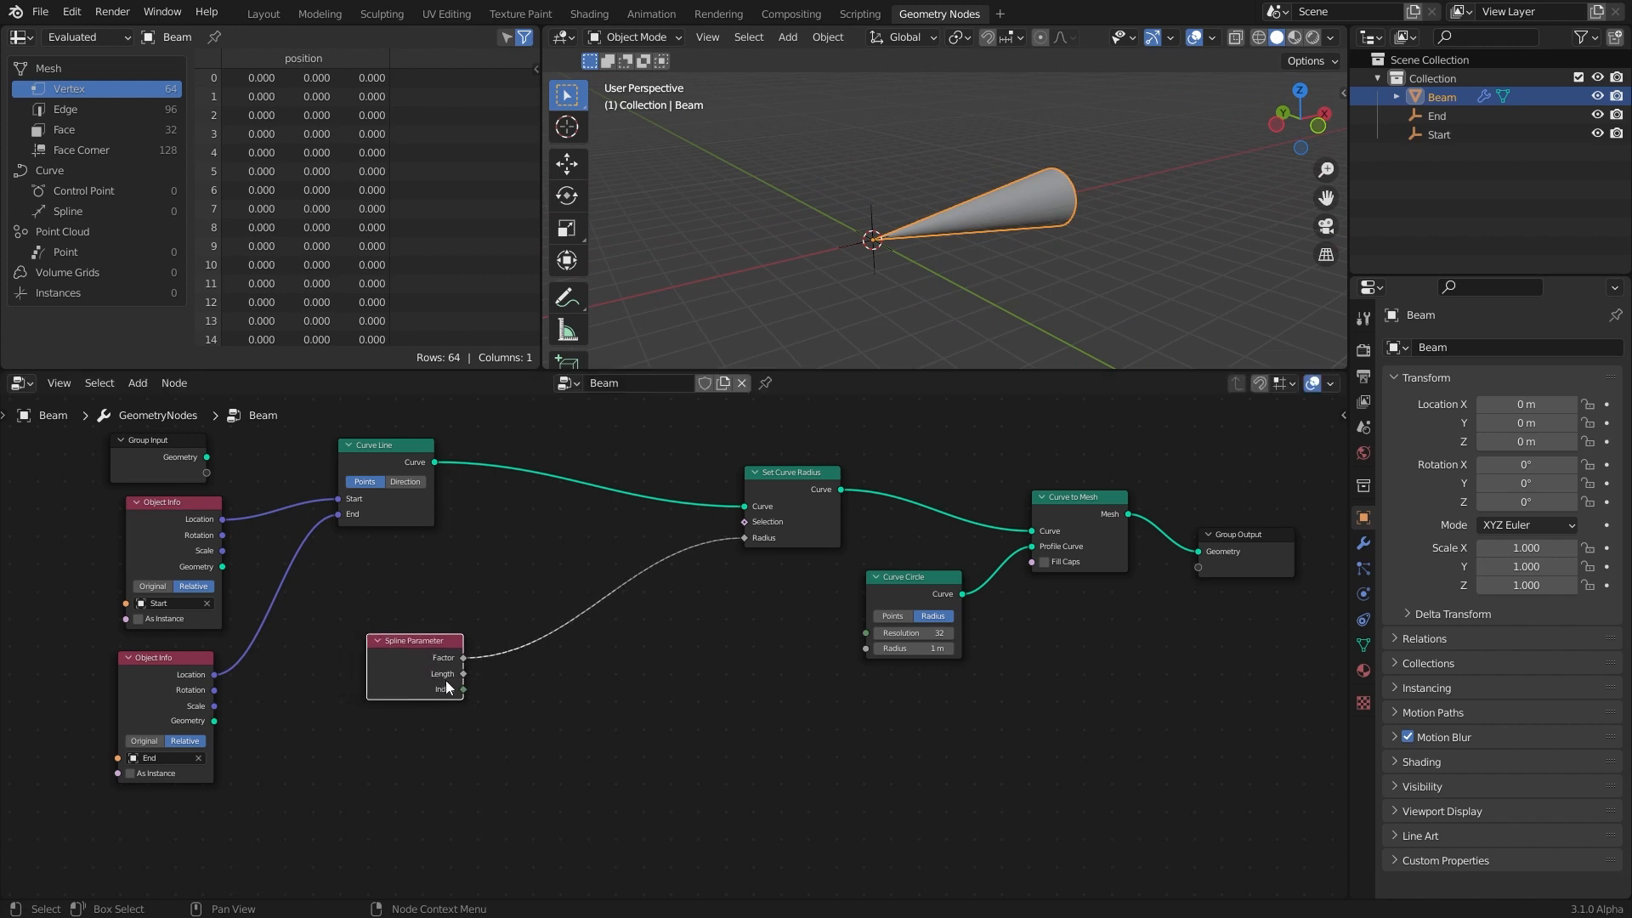
# Step: Try different Curve Circle radii, including 2 m and 2.6 m, and return the radius to 1 m
pyautogui.click(914, 651)
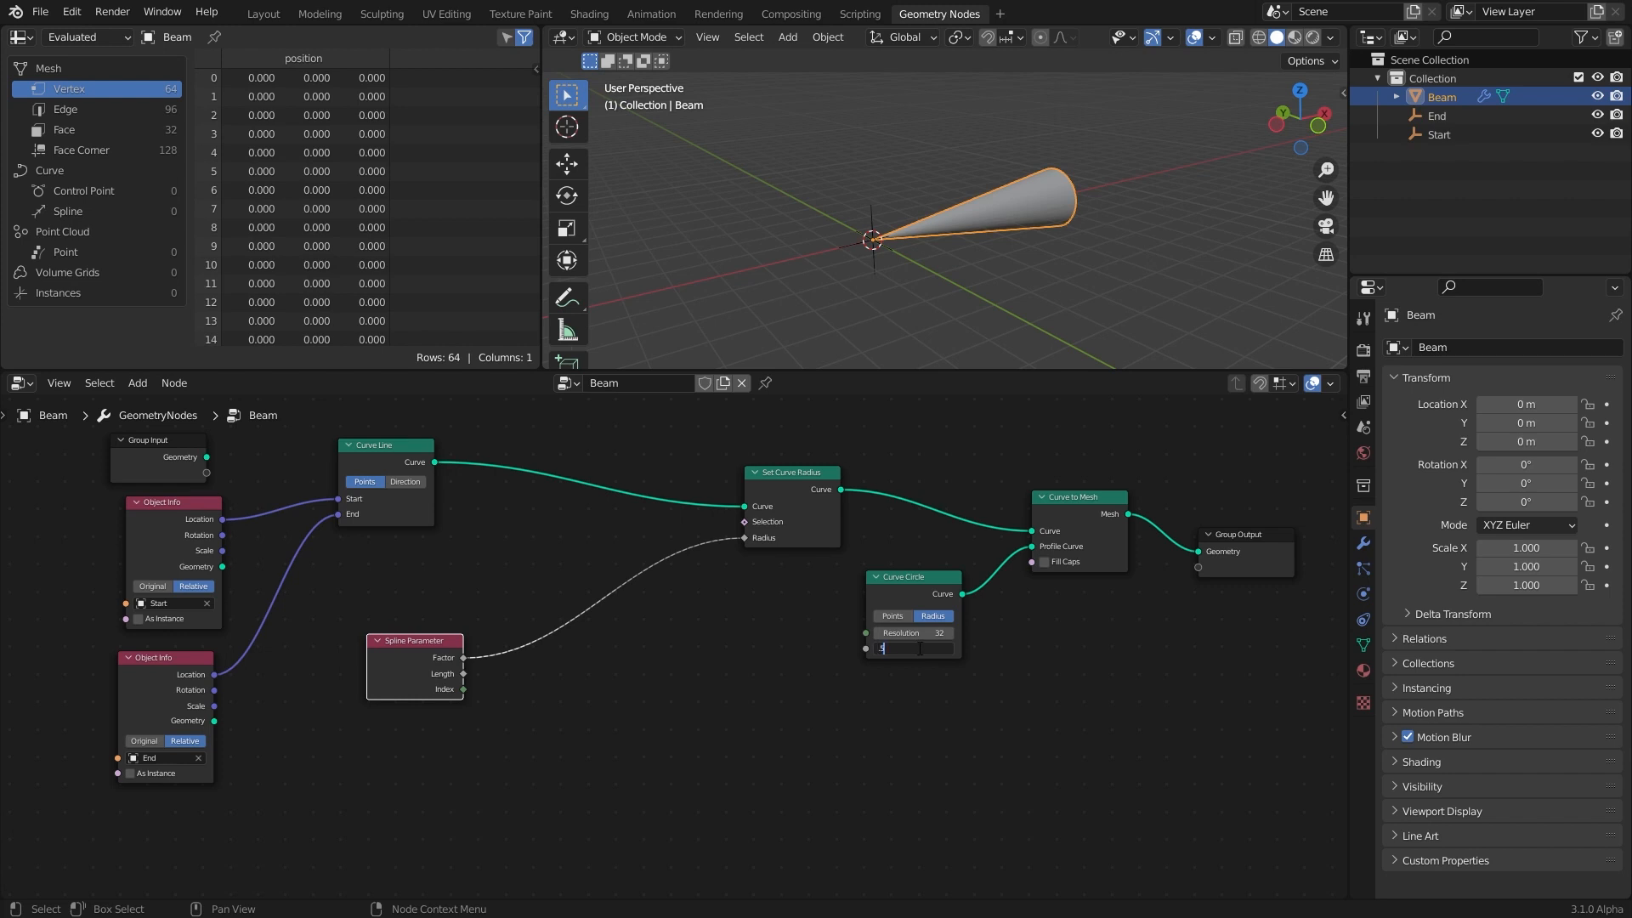
pyautogui.press('Return')
pyautogui.click(925, 652)
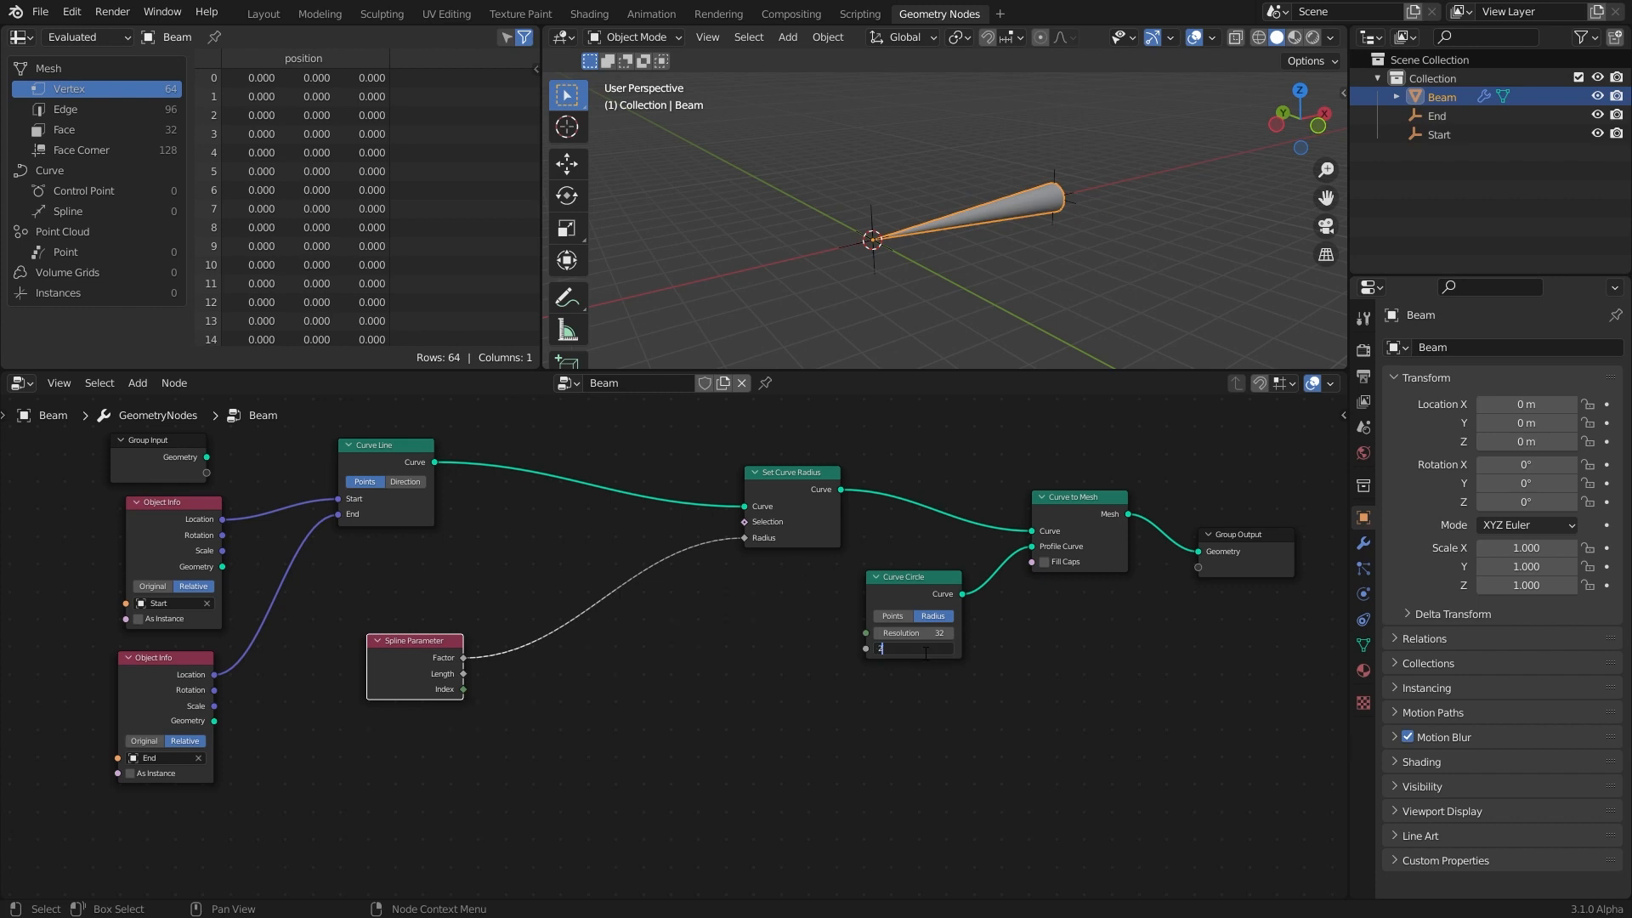
pyautogui.write('2')
pyautogui.press('Return')
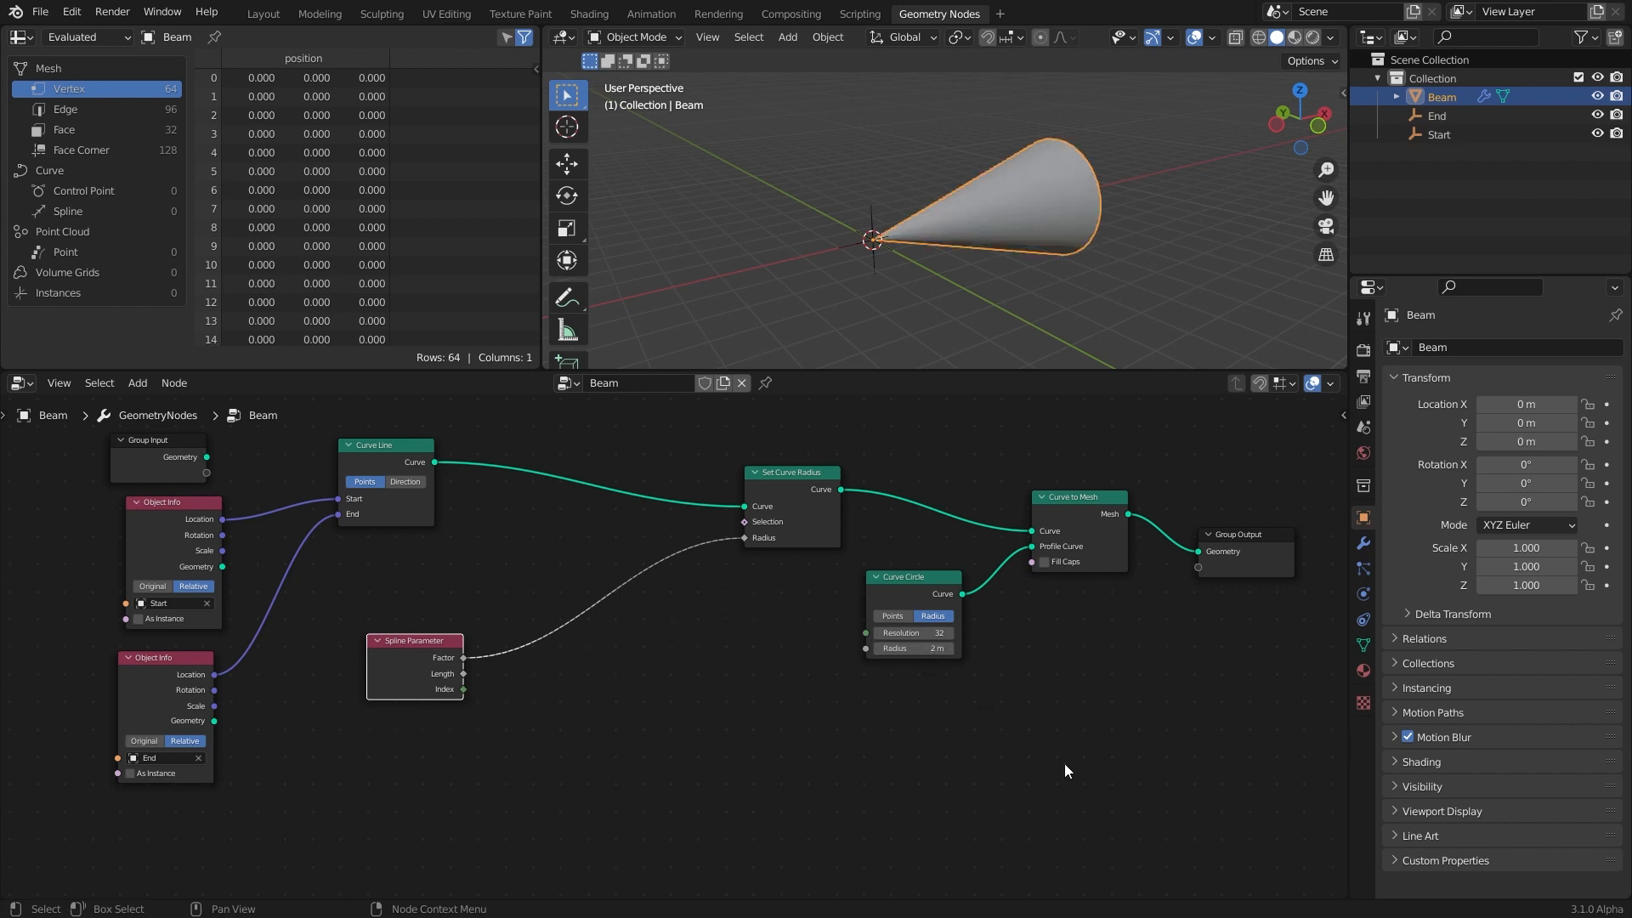
pyautogui.scroll(1, 1064, 763)
pyautogui.moveTo(973, 648)
pyautogui.mouseDown()
pyautogui.moveTo(926, 649)
pyautogui.moveTo(986, 648)
pyautogui.mouseUp()
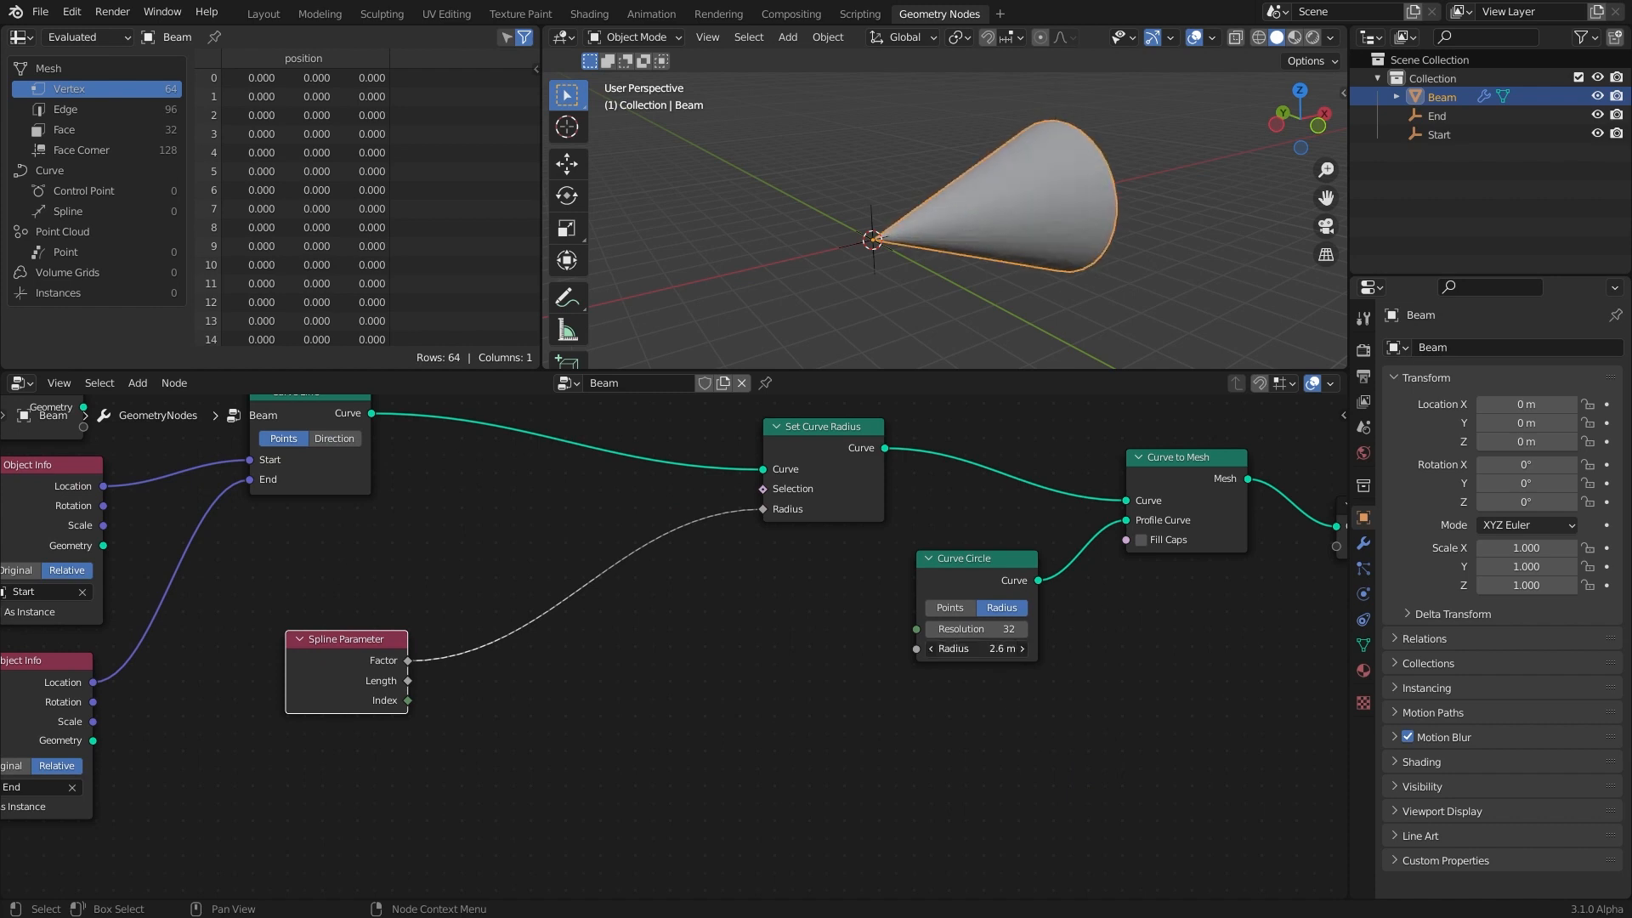
pyautogui.click(995, 649)
pyautogui.write('1')
pyautogui.press('Return')
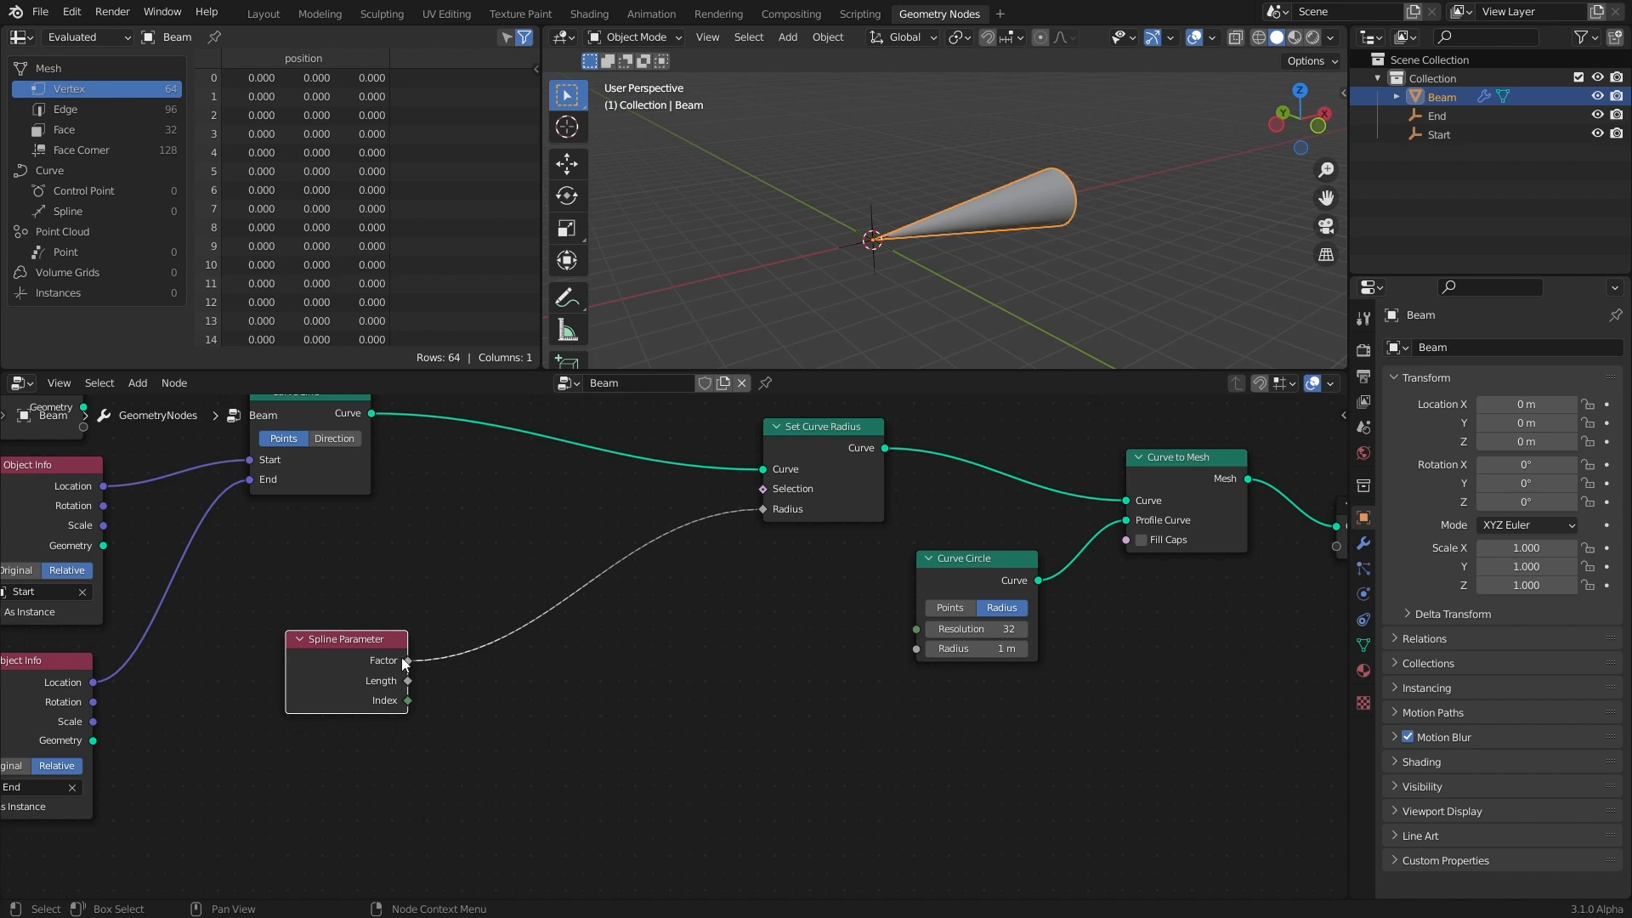
# Step: Insert a Map Range node between the Spline Parameter's Factor and the Set Curve Radius node's Radius, shifting Spline Parameter aside to make room
pyautogui.moveTo(407, 661); pyautogui.dragTo(350, 668)
pyautogui.hotkey('shift', 'a')
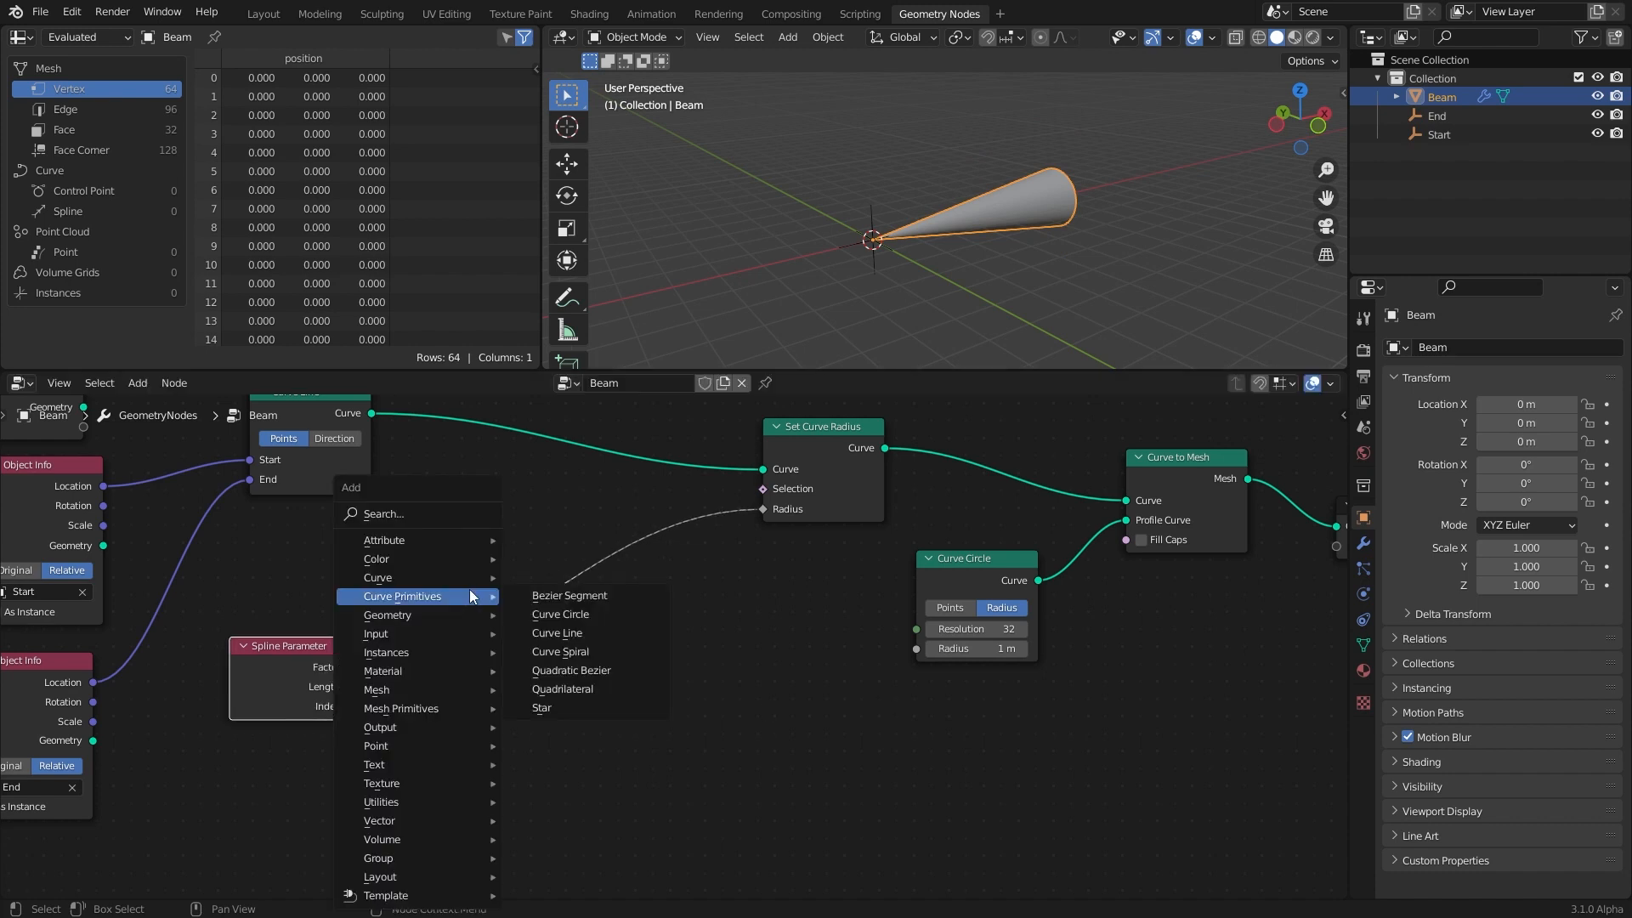
pyautogui.moveTo(459, 798)
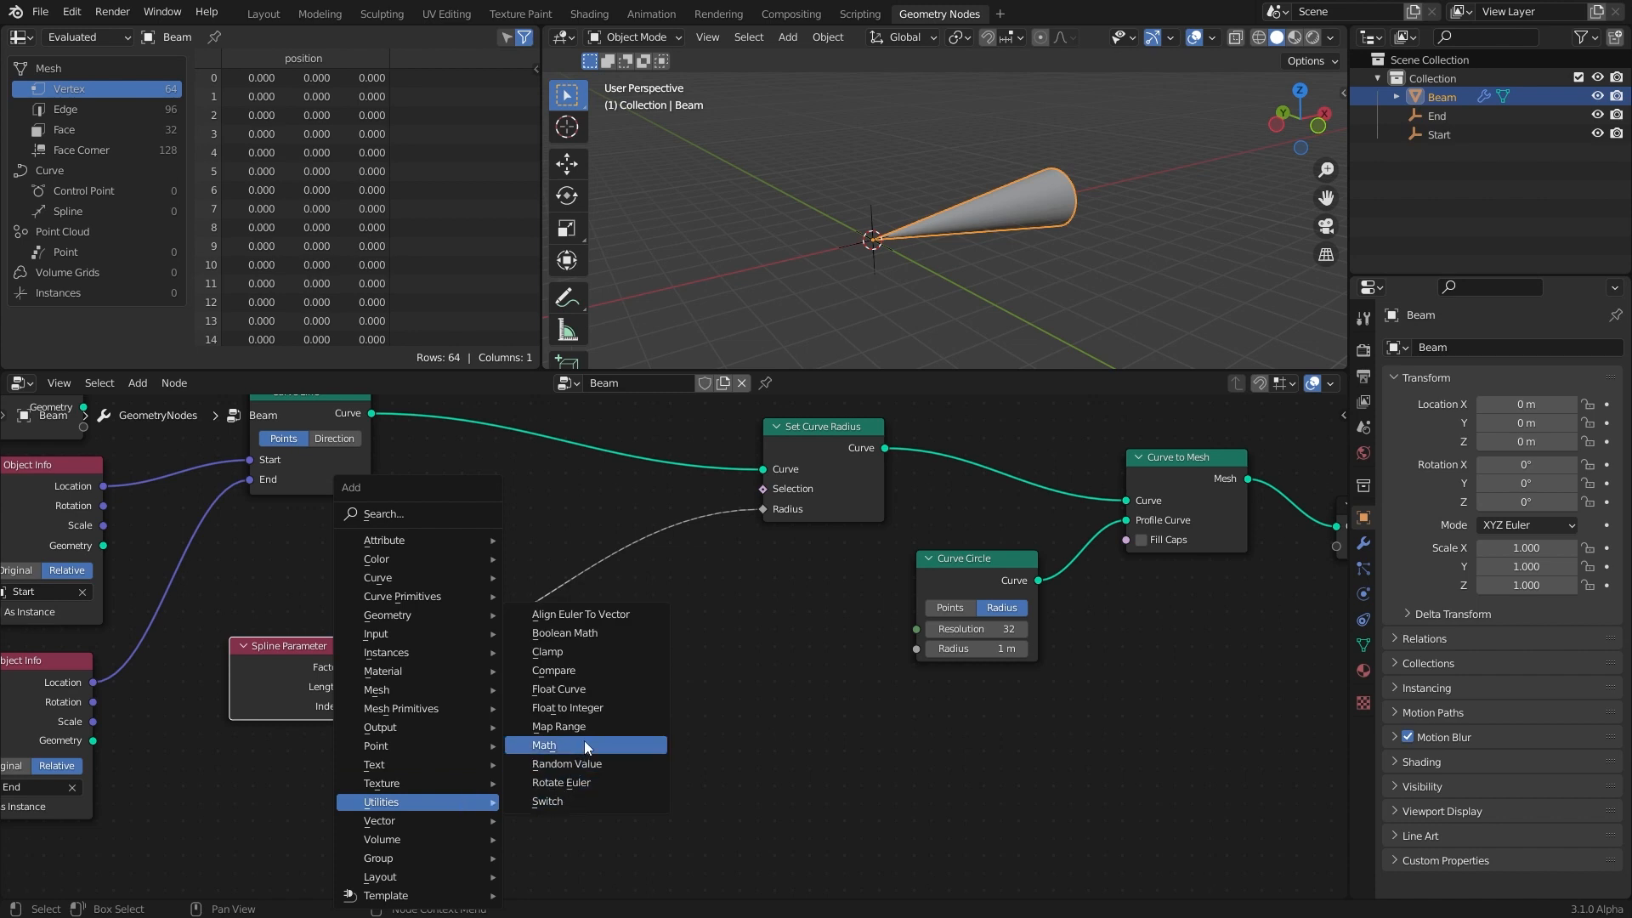
pyautogui.click(559, 726)
pyautogui.click(553, 554)
pyautogui.moveTo(553, 554); pyautogui.dragTo(518, 535)
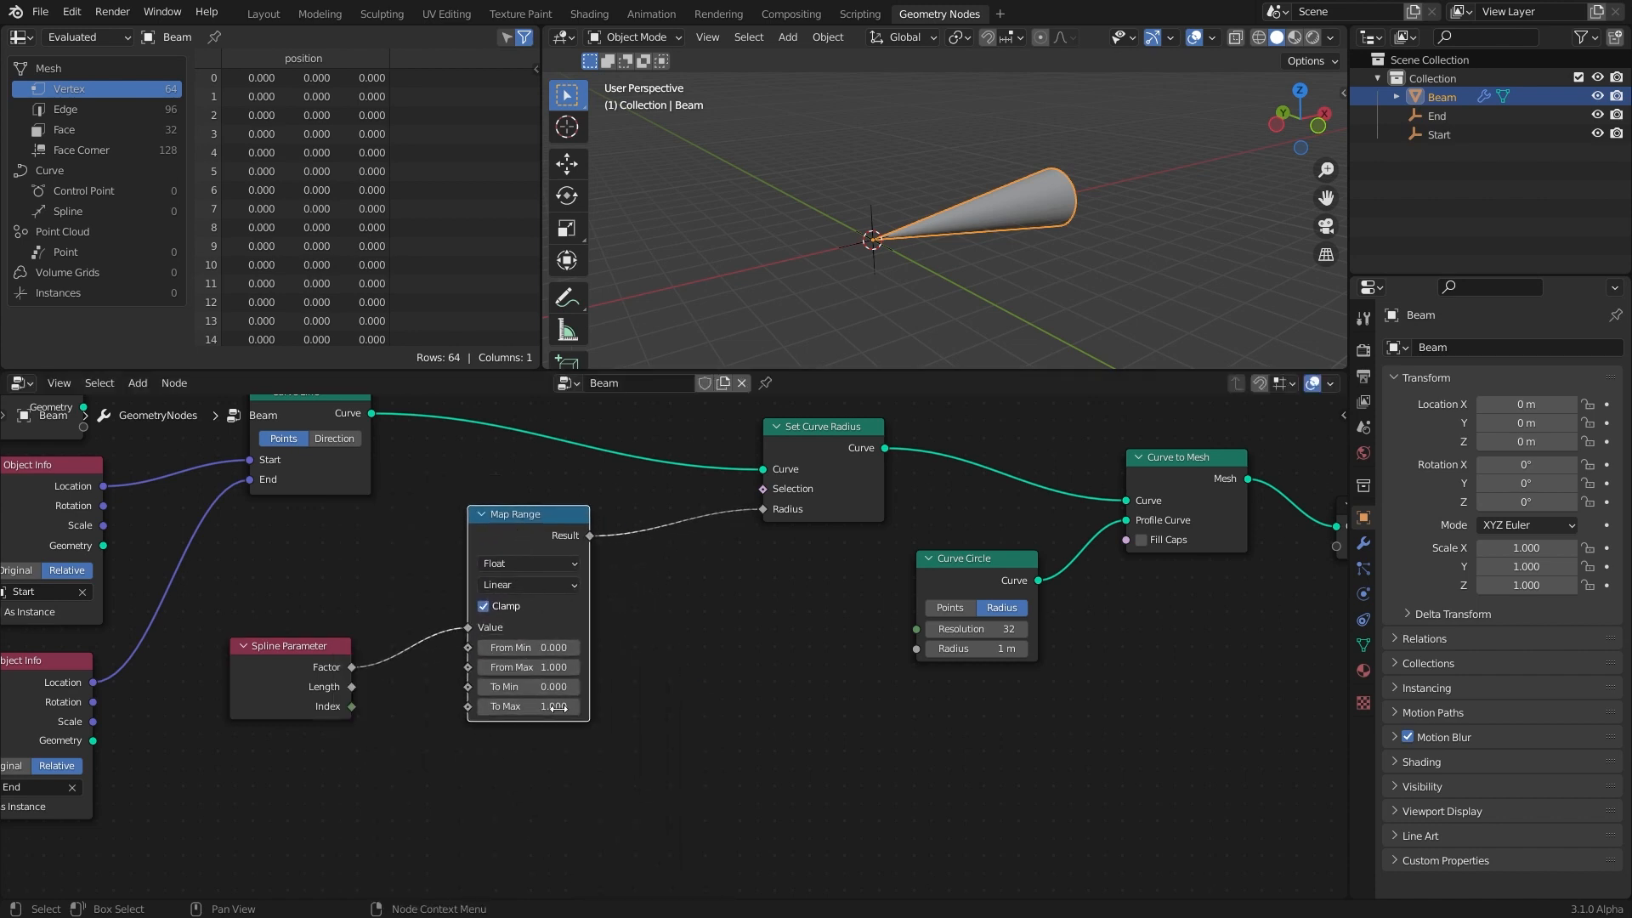
# Step: Try other To Max and To Min values on the Map Range node and return them to 1 and 0
pyautogui.scroll(1, 528, 710)
pyautogui.moveTo(510, 715)
pyautogui.mouseDown()
pyautogui.moveTo(569, 715)
pyautogui.moveTo(476, 715)
pyautogui.moveTo(552, 715)
pyautogui.moveTo(527, 716)
pyautogui.mouseUp()
pyautogui.click(503, 716)
pyautogui.write('1')
pyautogui.press('Return')
pyautogui.moveTo(503, 693); pyautogui.dragTo(642, 693)
pyautogui.doubleClick(503, 693)
pyautogui.write('0')
pyautogui.press('Return')
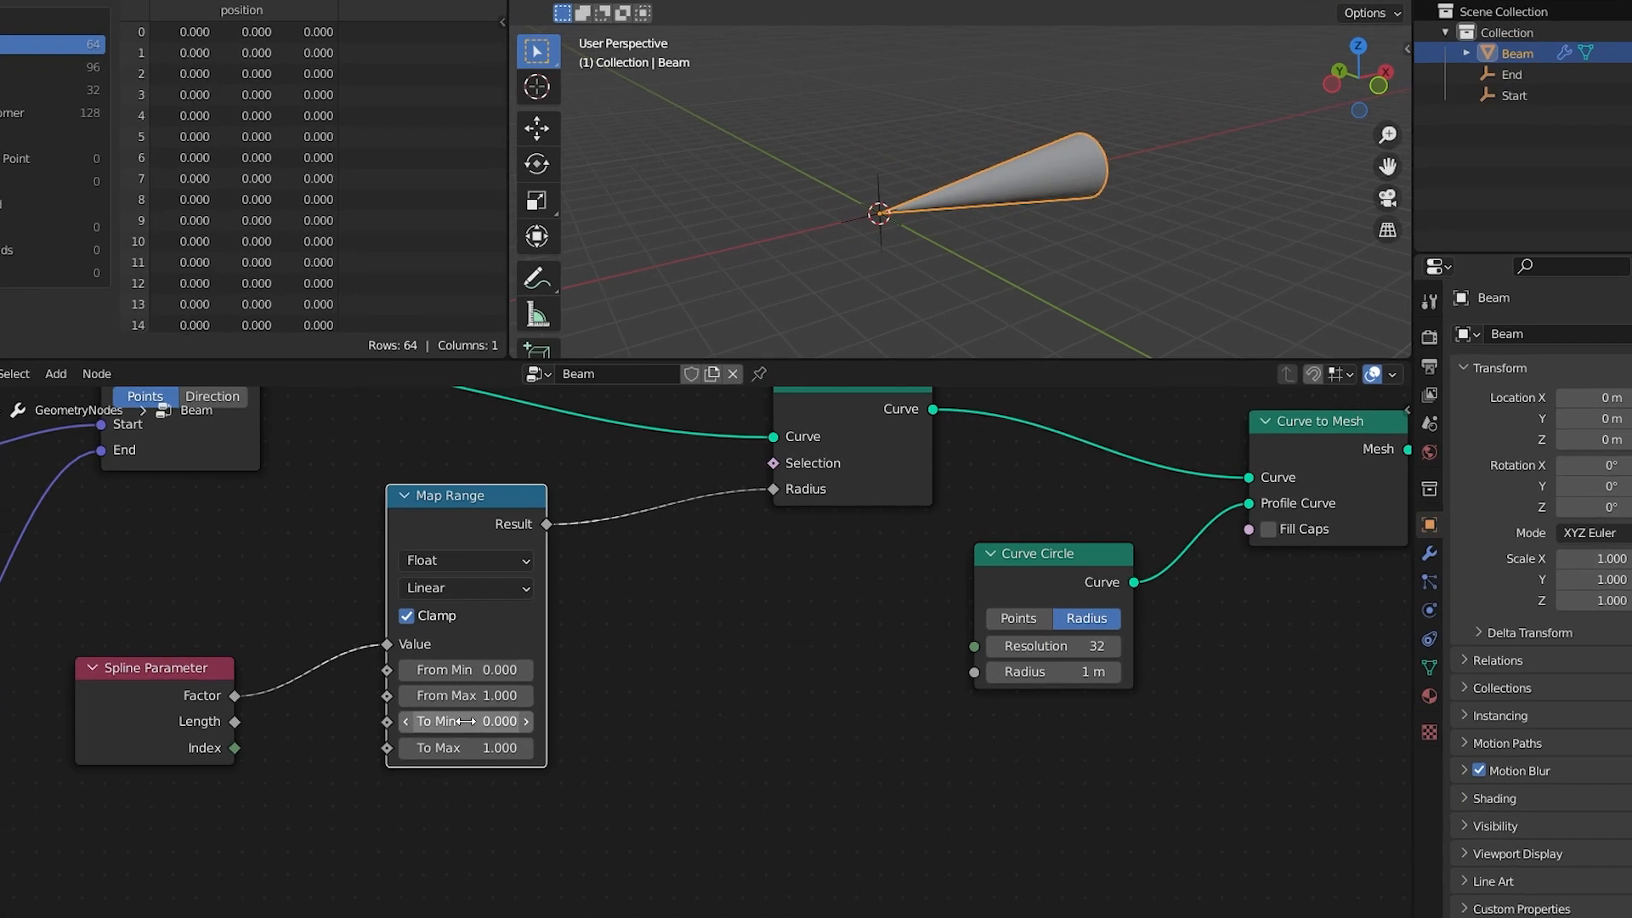
# Step: Set the Map Range node's To Min to 1 and To Max to 1.1
pyautogui.doubleClick(374, 789)
pyautogui.write('1')
pyautogui.press('Return')
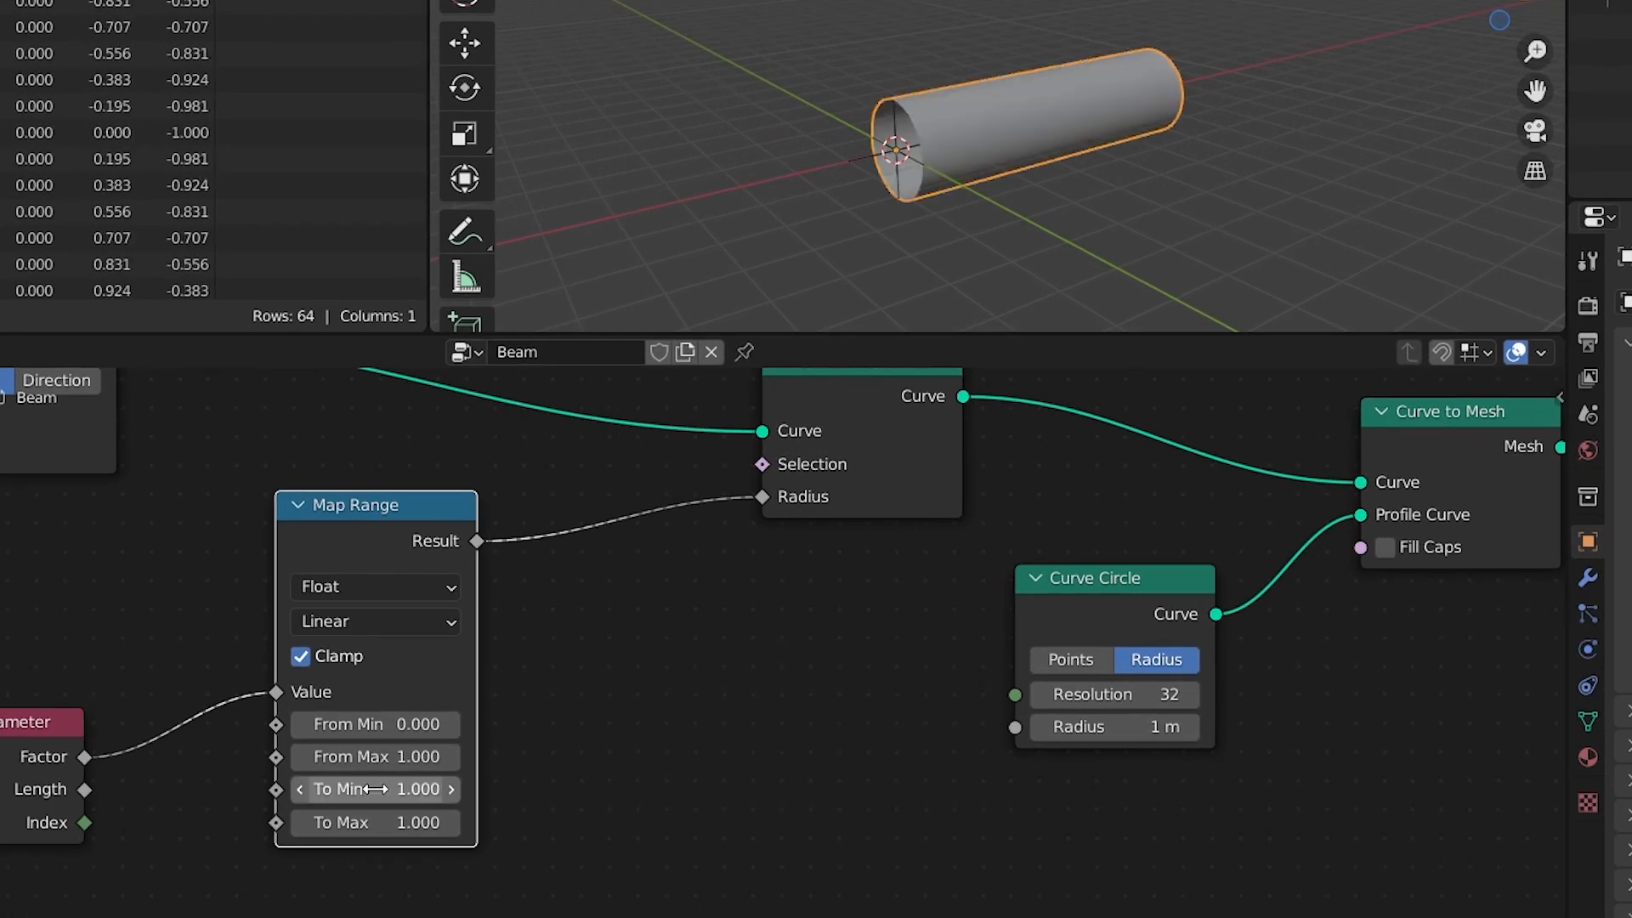
pyautogui.doubleClick(374, 821)
pyautogui.write('1.1')
pyautogui.press('Return')
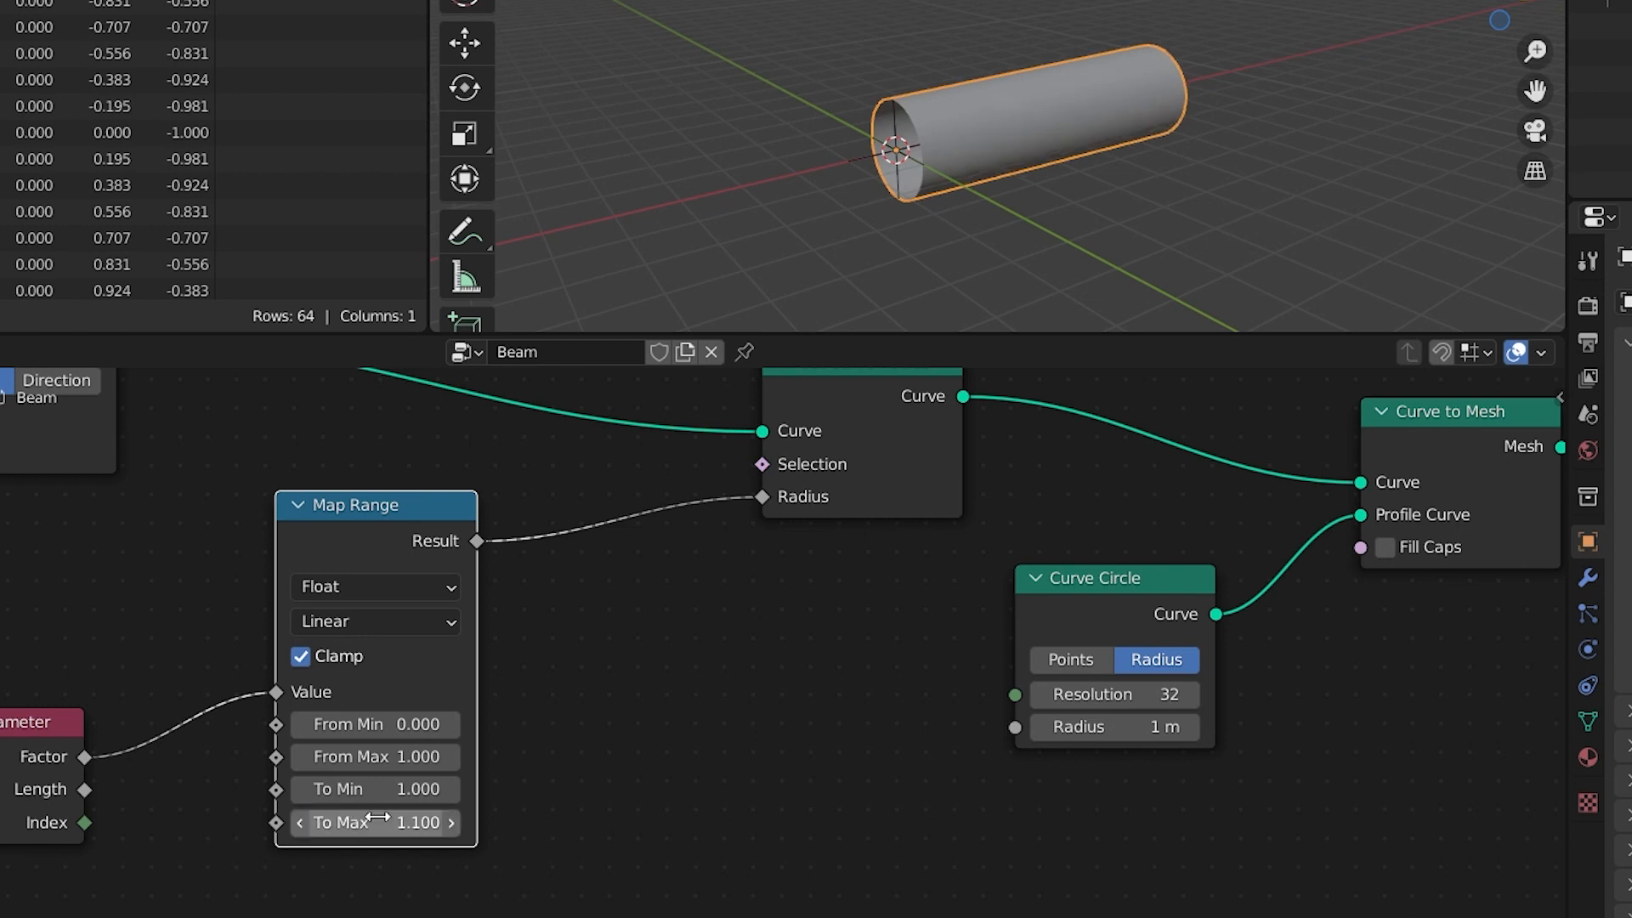
# Step: Set the Curve Circle's radius to 0.2 m and look over the thinner beam
pyautogui.doubleClick(1156, 727)
pyautogui.write('.2')
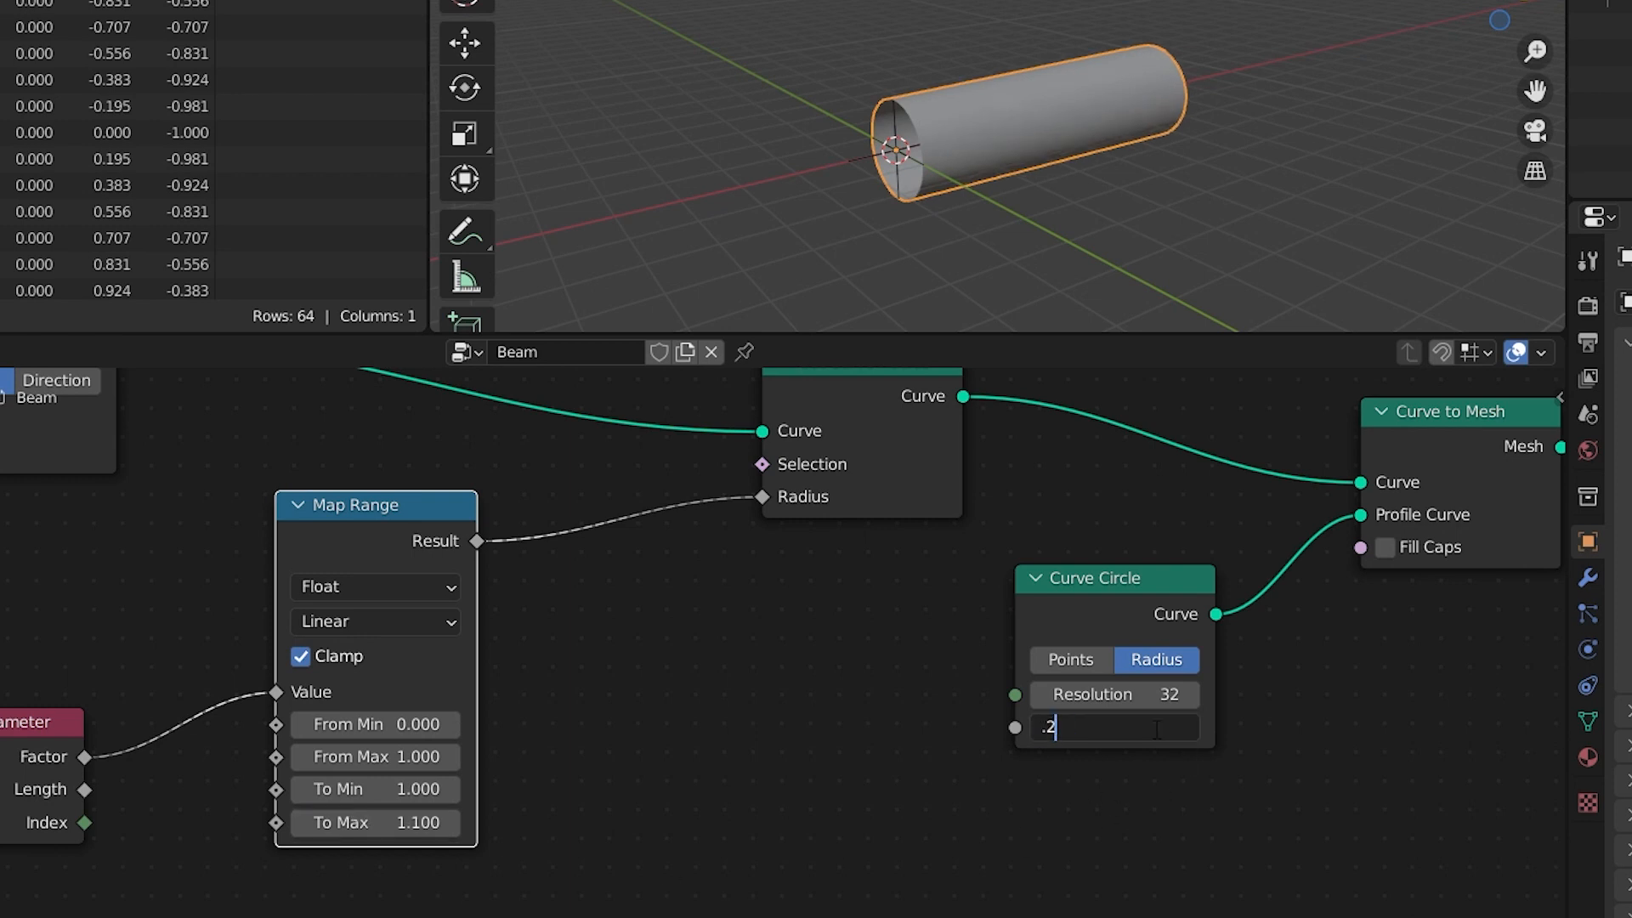
pyautogui.press('Return')
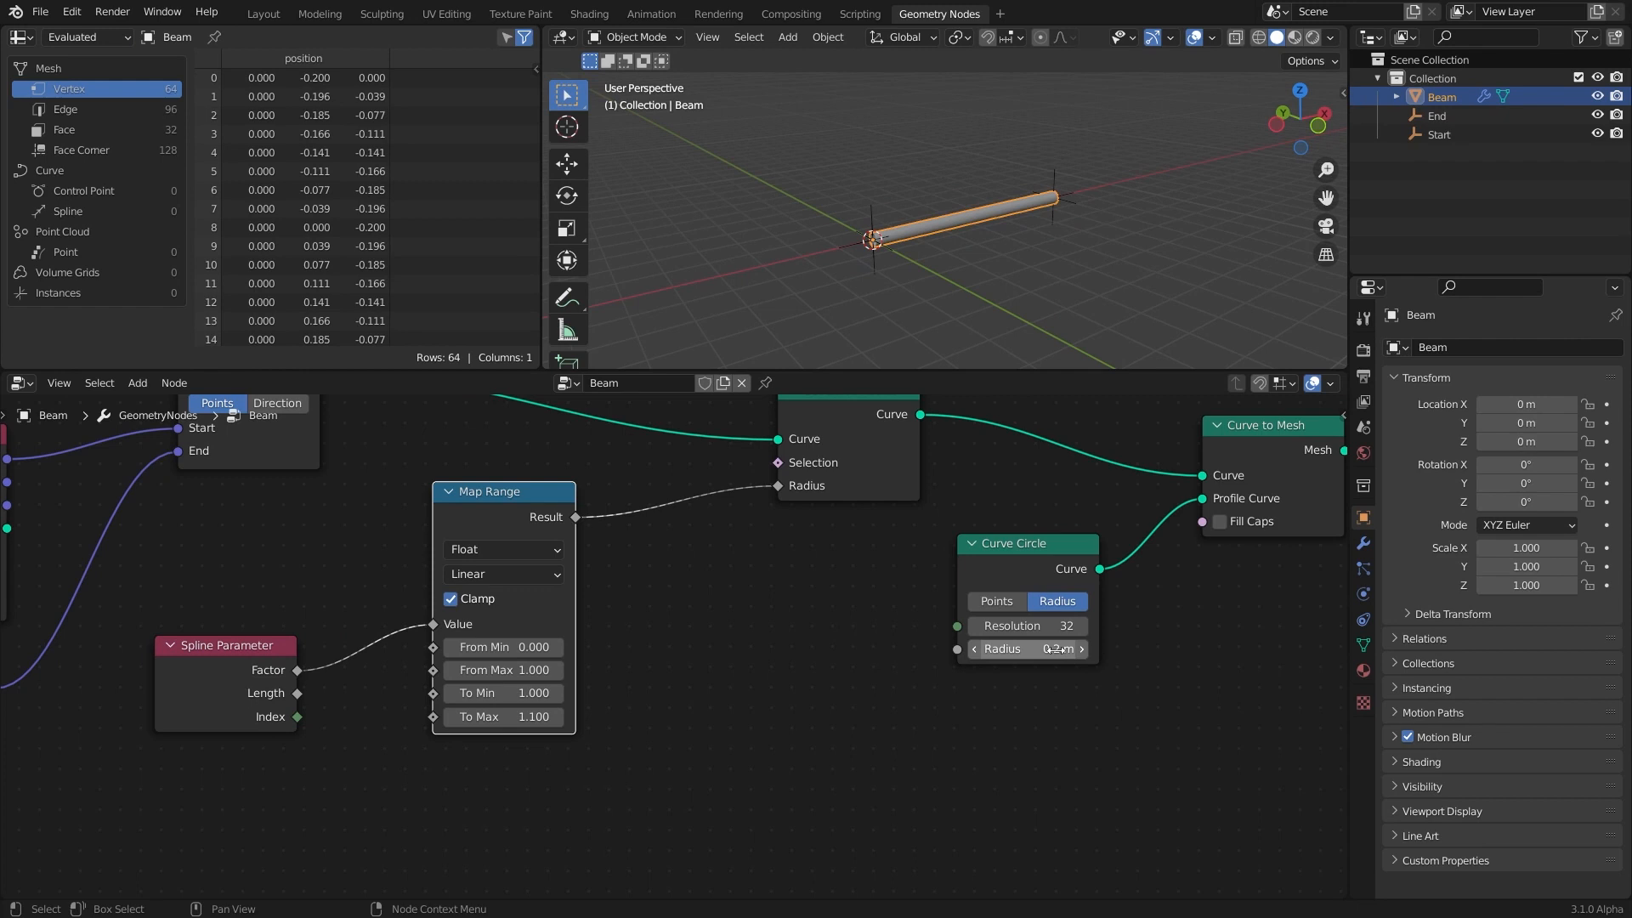
pyautogui.moveTo(1094, 263); pyautogui.dragTo(1048, 291, button='middle')
pyautogui.scroll(-4, 752, 575)
pyautogui.moveTo(752, 574); pyautogui.dragTo(729, 649, button='middle')
pyautogui.scroll(2, 931, 271)
pyautogui.moveTo(931, 271); pyautogui.dragTo(1003, 268, button='middle')
pyautogui.scroll(-2, 1003, 268)
# Step: Rearrange the Curve Circle and Set Curve Radius nodes, and lower the Spline Parameter and Map Range nodes to free space
pyautogui.moveTo(931, 667); pyautogui.dragTo(953, 675)
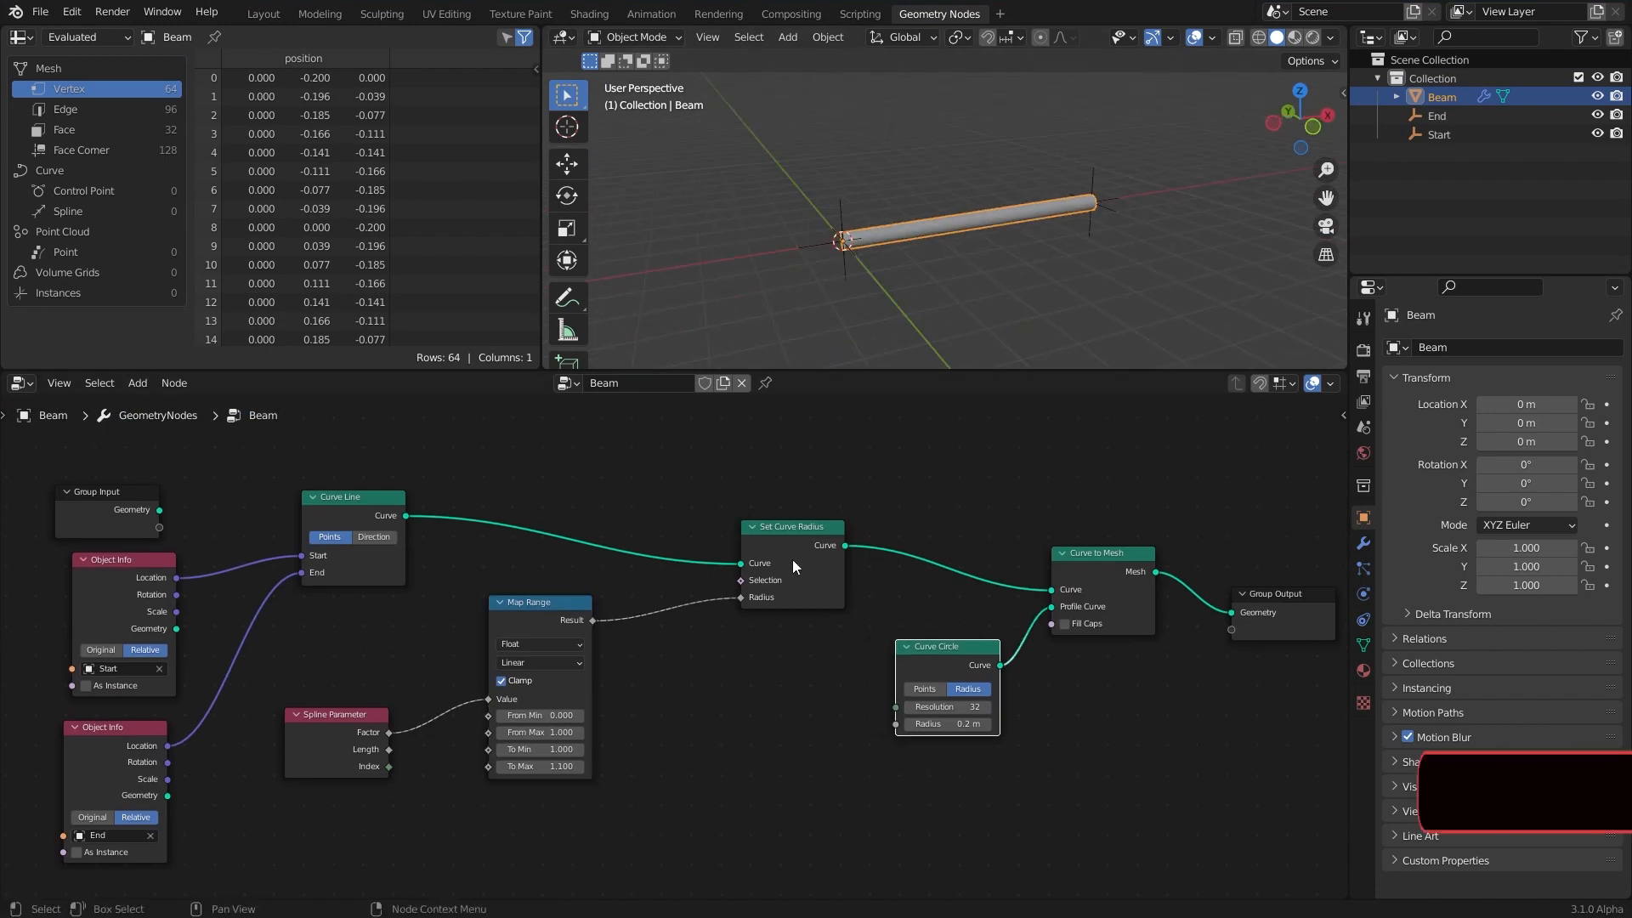
pyautogui.moveTo(792, 559); pyautogui.dragTo(846, 554)
pyautogui.moveTo(334, 607); pyautogui.dragTo(571, 804)
pyautogui.moveTo(543, 603); pyautogui.dragTo(550, 707)
# Step: Insert a Trim Curve node between Set Curve Radius and Curve to Mesh, and try out its End factor, leaving it at 1
pyautogui.hotkey('shift', 'a')
pyautogui.moveTo(512, 345)
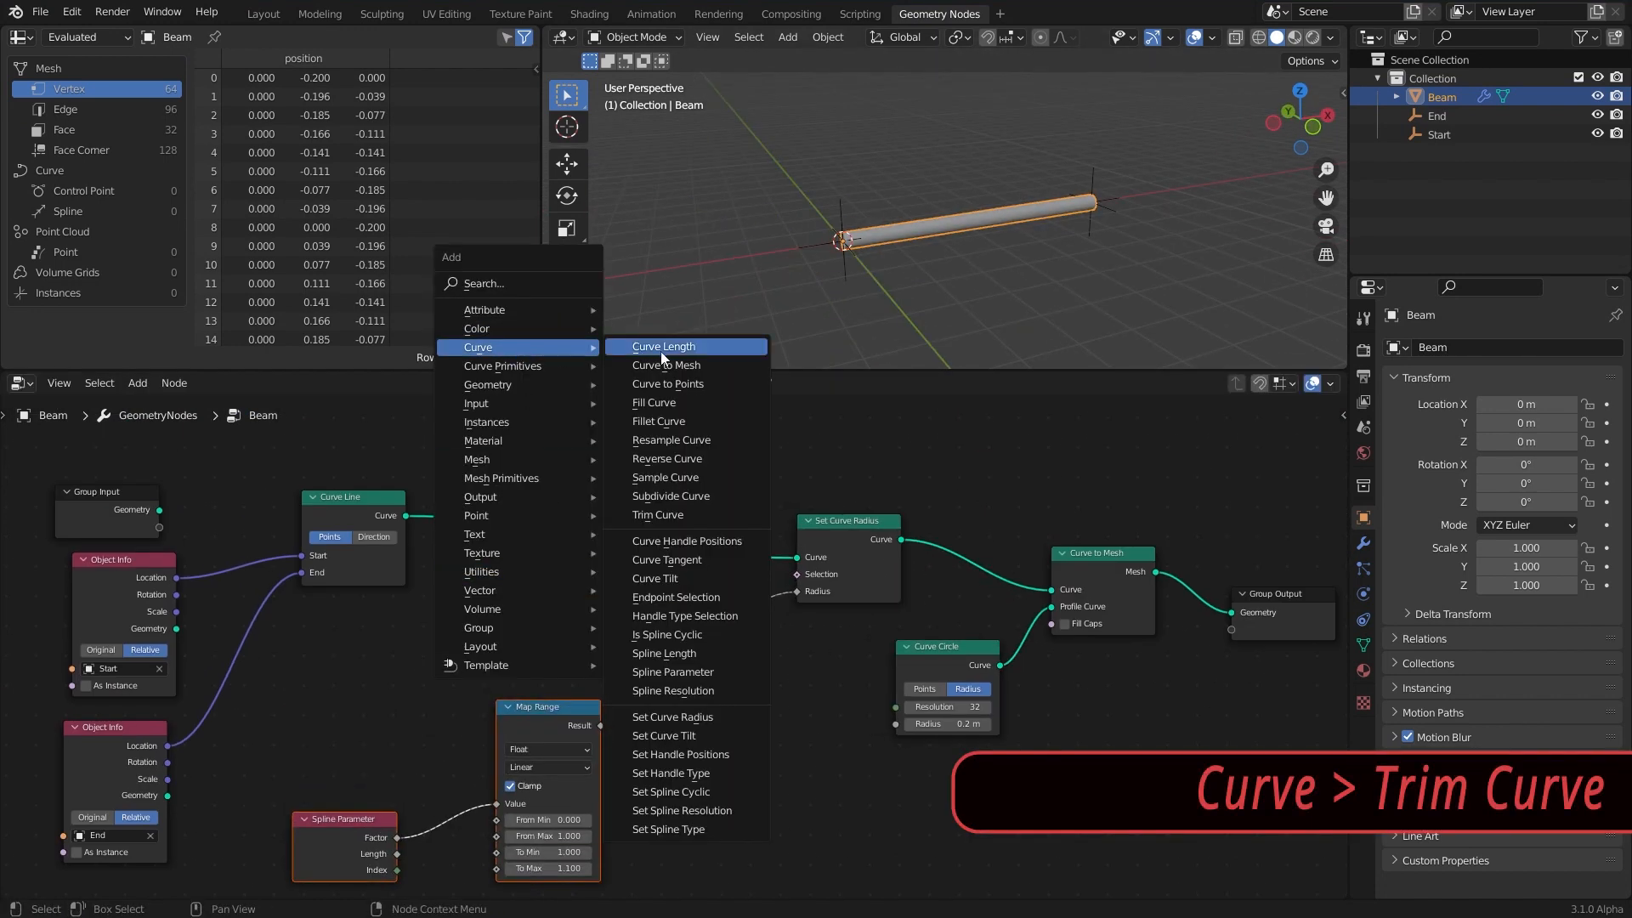
pyautogui.click(658, 514)
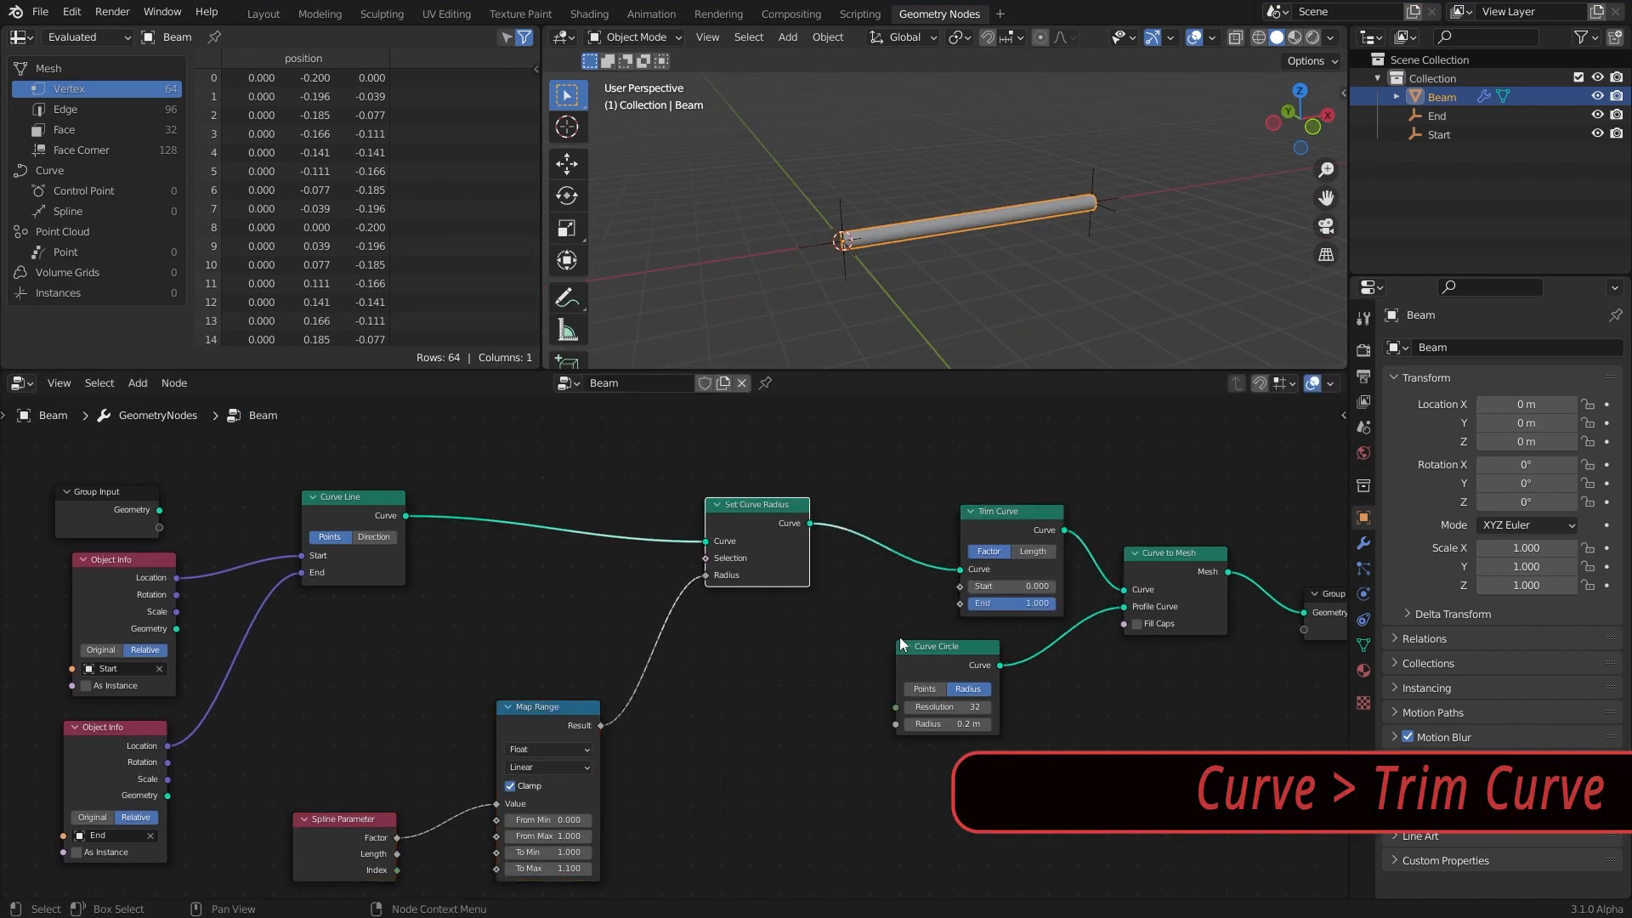
pyautogui.click(968, 671)
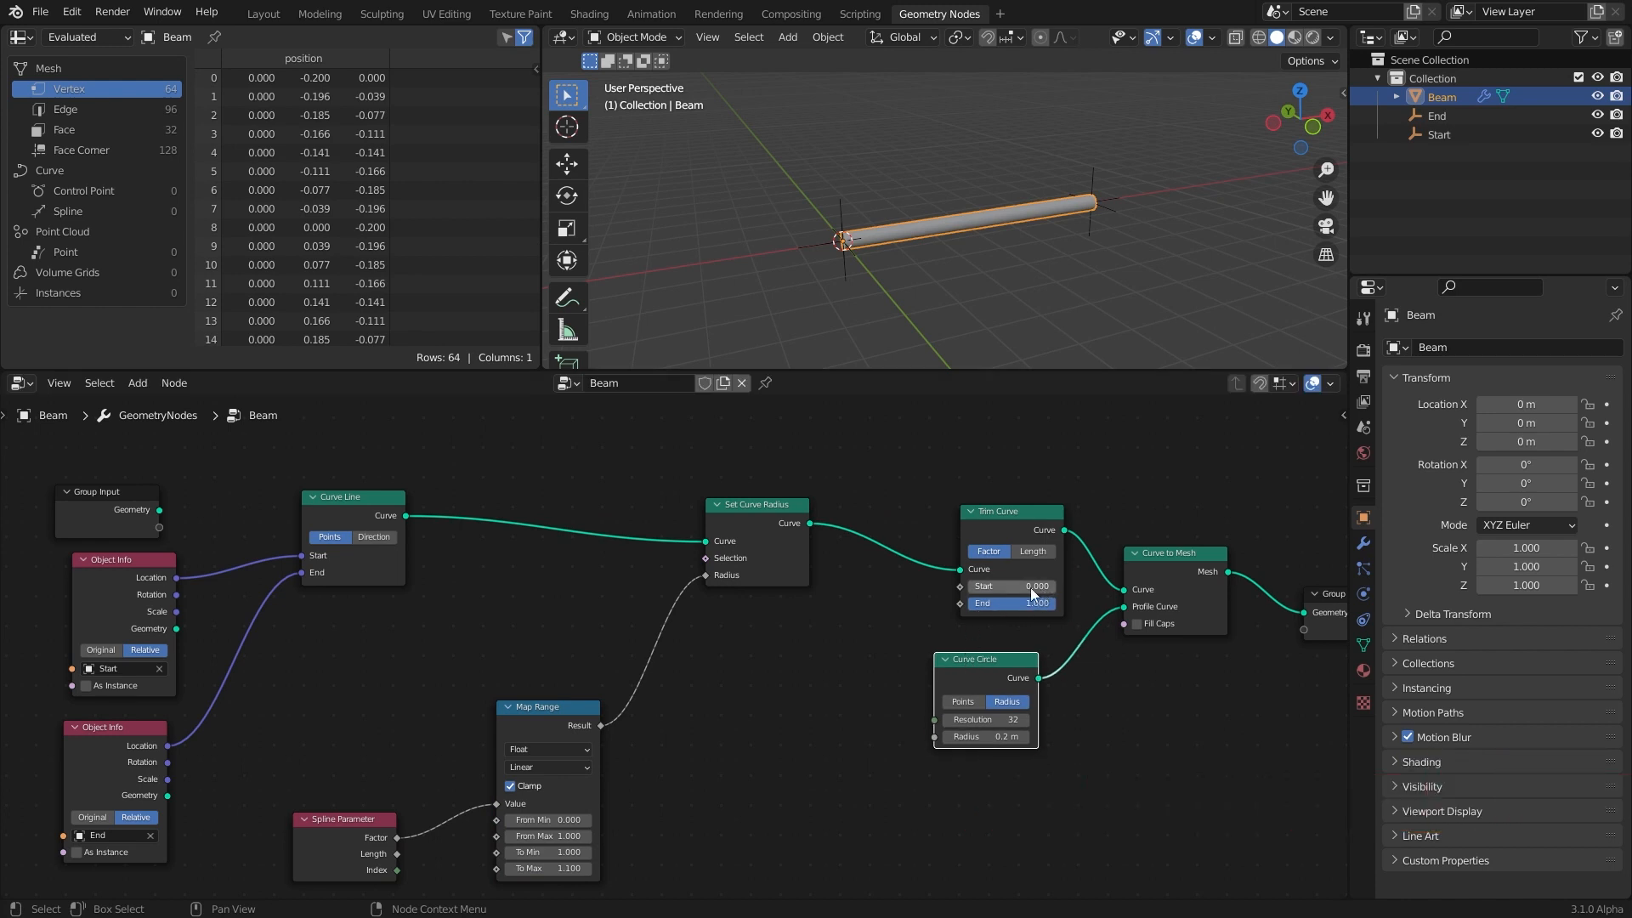
pyautogui.moveTo(995, 602); pyautogui.dragTo(1045, 603)
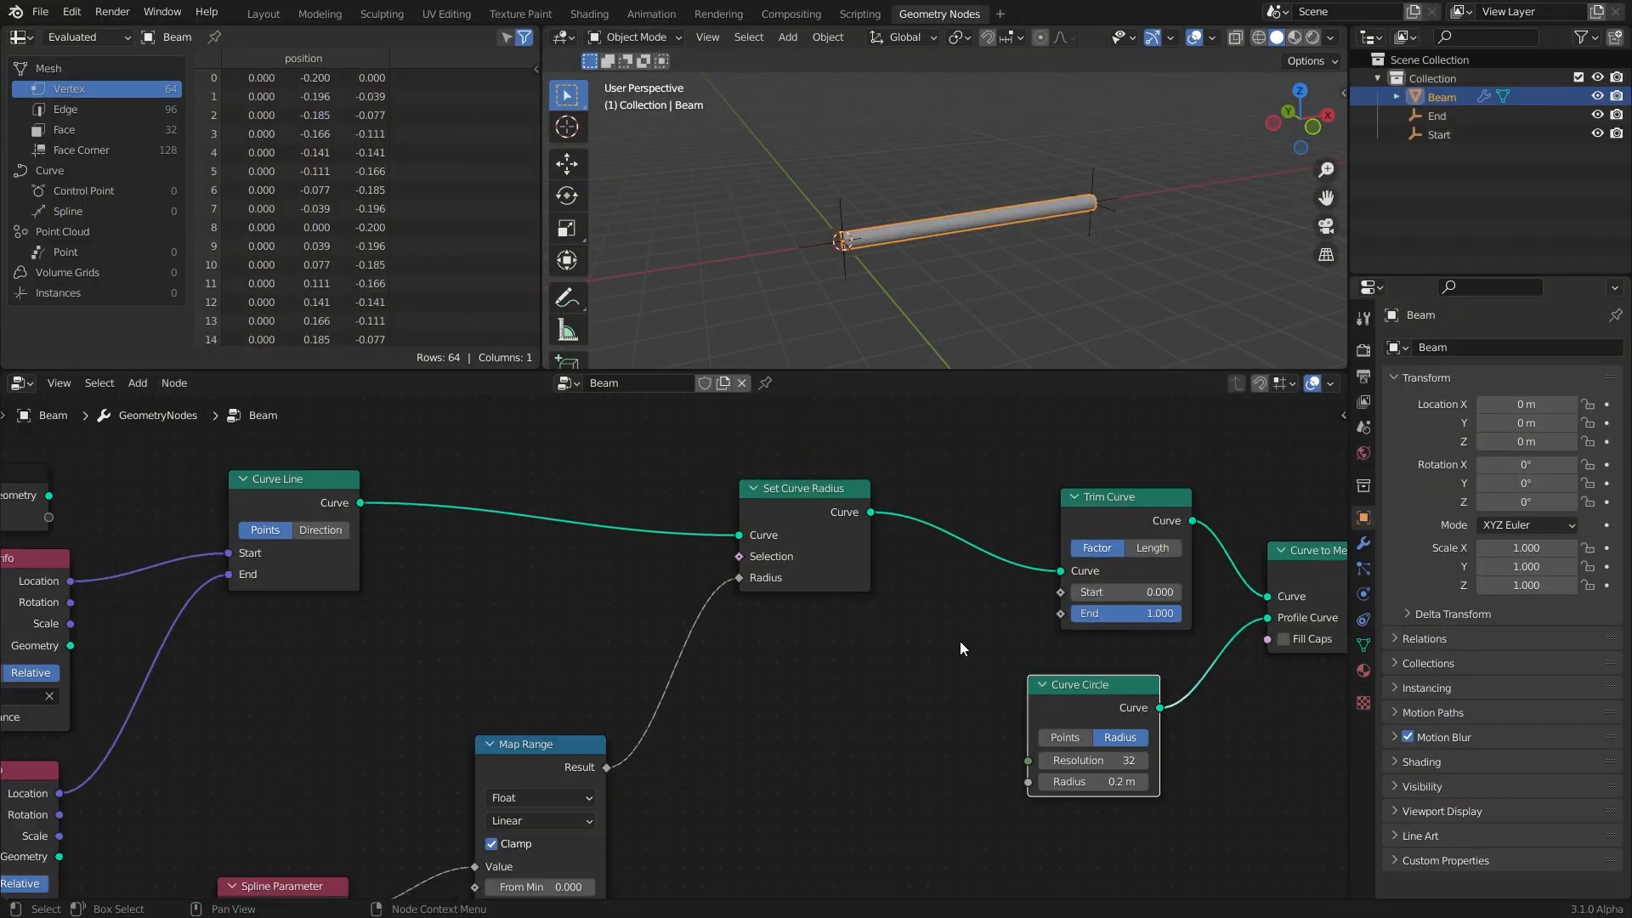
# Step: Pin the Beam node tree, test moving the Start and End empties without keeping the moves, and reselect the beam
pyautogui.click(766, 382)
pyautogui.click(850, 262)
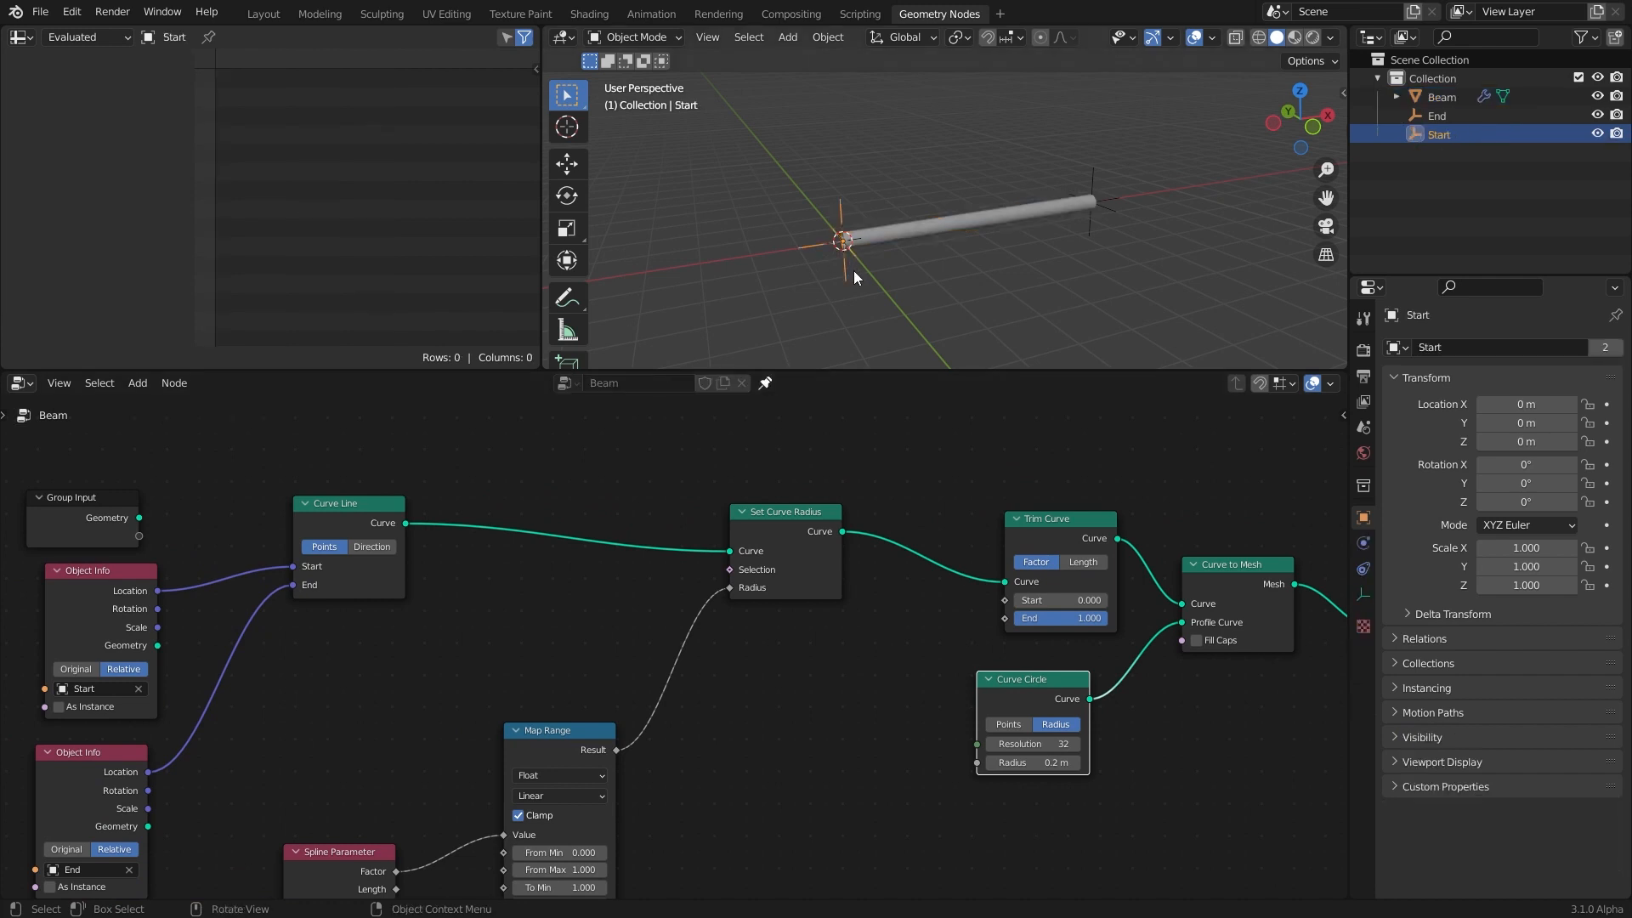
pyautogui.press('g')
pyautogui.press('Escape')
pyautogui.click(1094, 187)
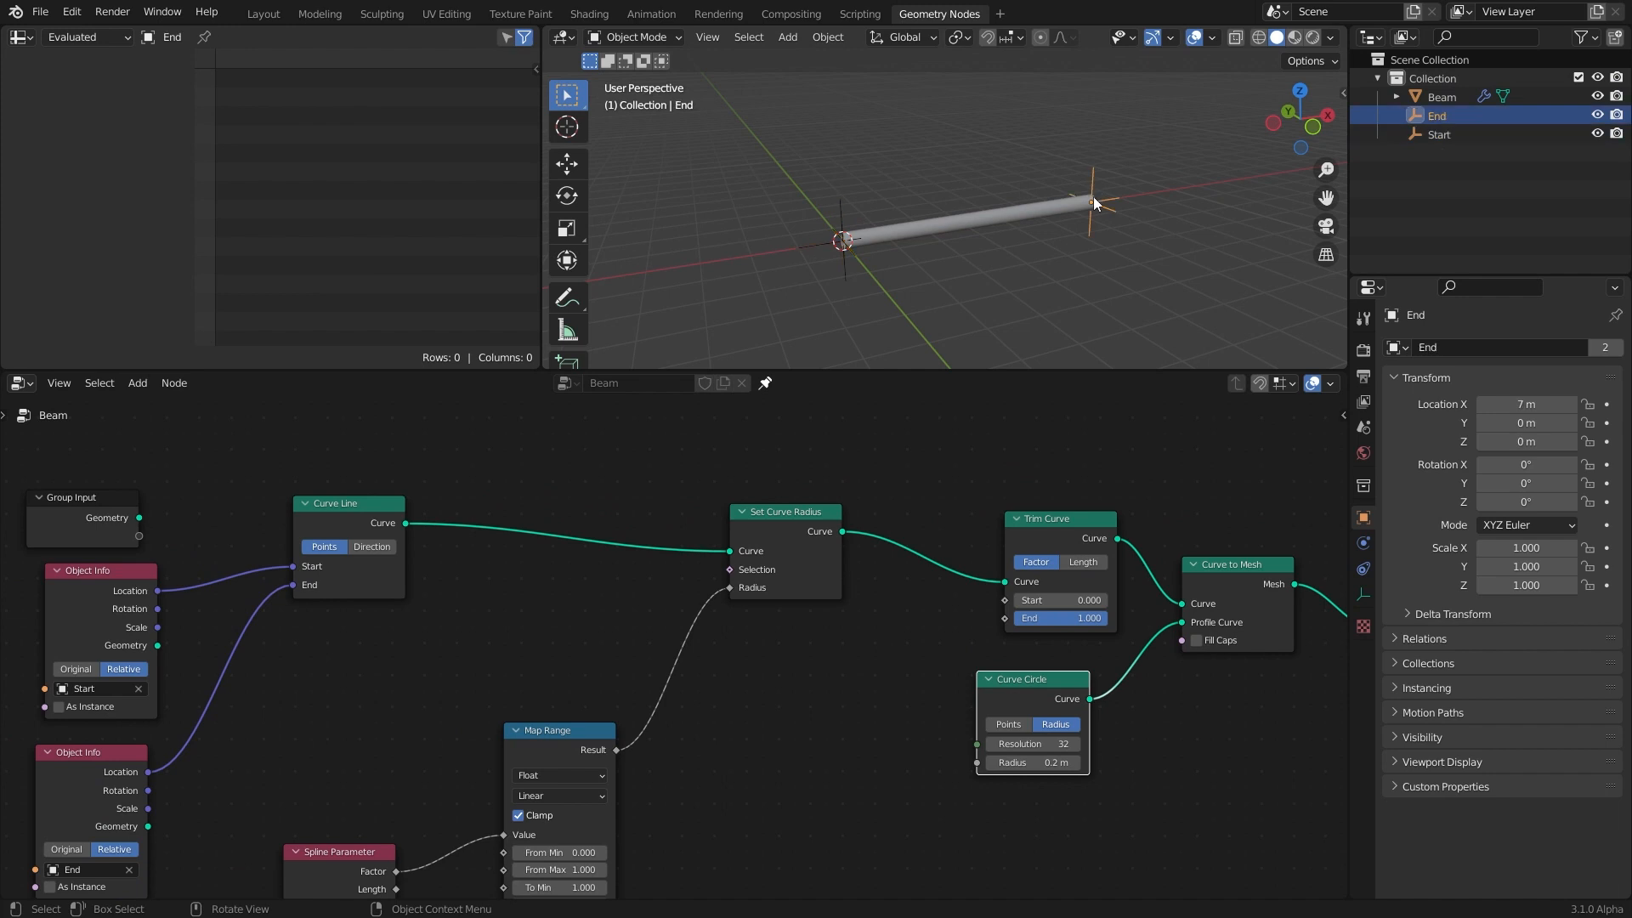
pyautogui.press('g')
pyautogui.press('Escape')
pyautogui.click(998, 212)
# Step: Spread the nodes apart to open a wide gap after Curve Line
pyautogui.moveTo(345, 512); pyautogui.dragTo(389, 490)
pyautogui.moveTo(368, 559); pyautogui.dragTo(330, 564)
pyautogui.moveTo(451, 607); pyautogui.dragTo(677, 623, button='middle')
pyautogui.scroll(-6, 699, 615)
pyautogui.moveTo(404, 483); pyautogui.dragTo(674, 757)
pyautogui.press('g')
pyautogui.click(519, 752)
# Step: Insert a Resample Curve node after Curve Line, try a count of 16, and set the count to 32
pyautogui.scroll(4, 654, 658)
pyautogui.hotkey('shift', 'a')
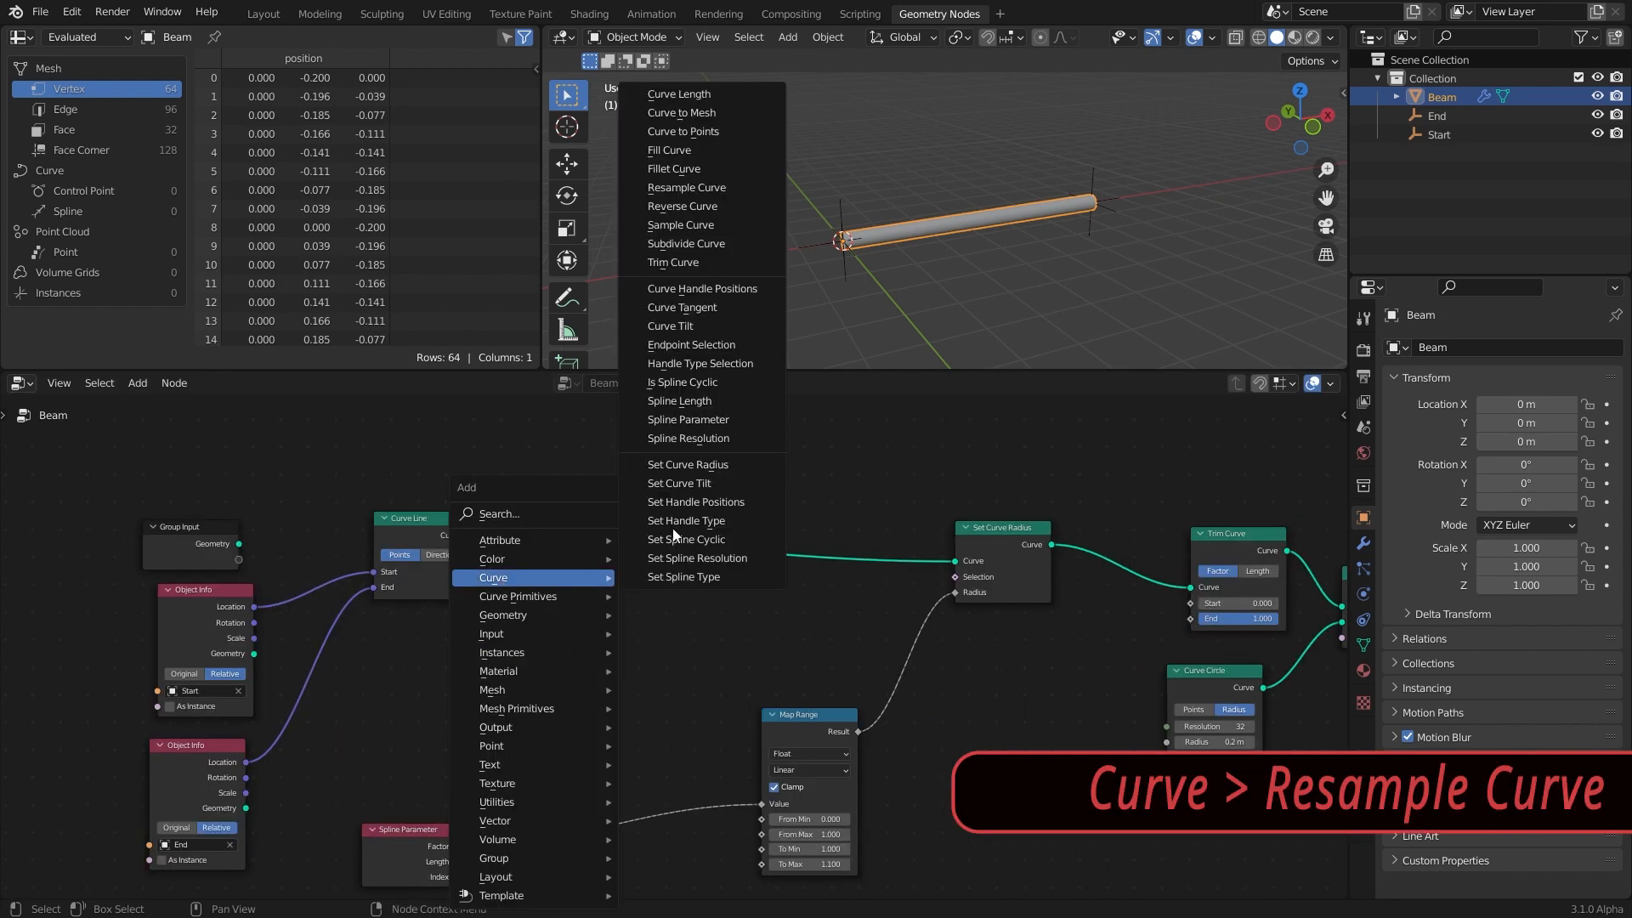
pyautogui.click(737, 187)
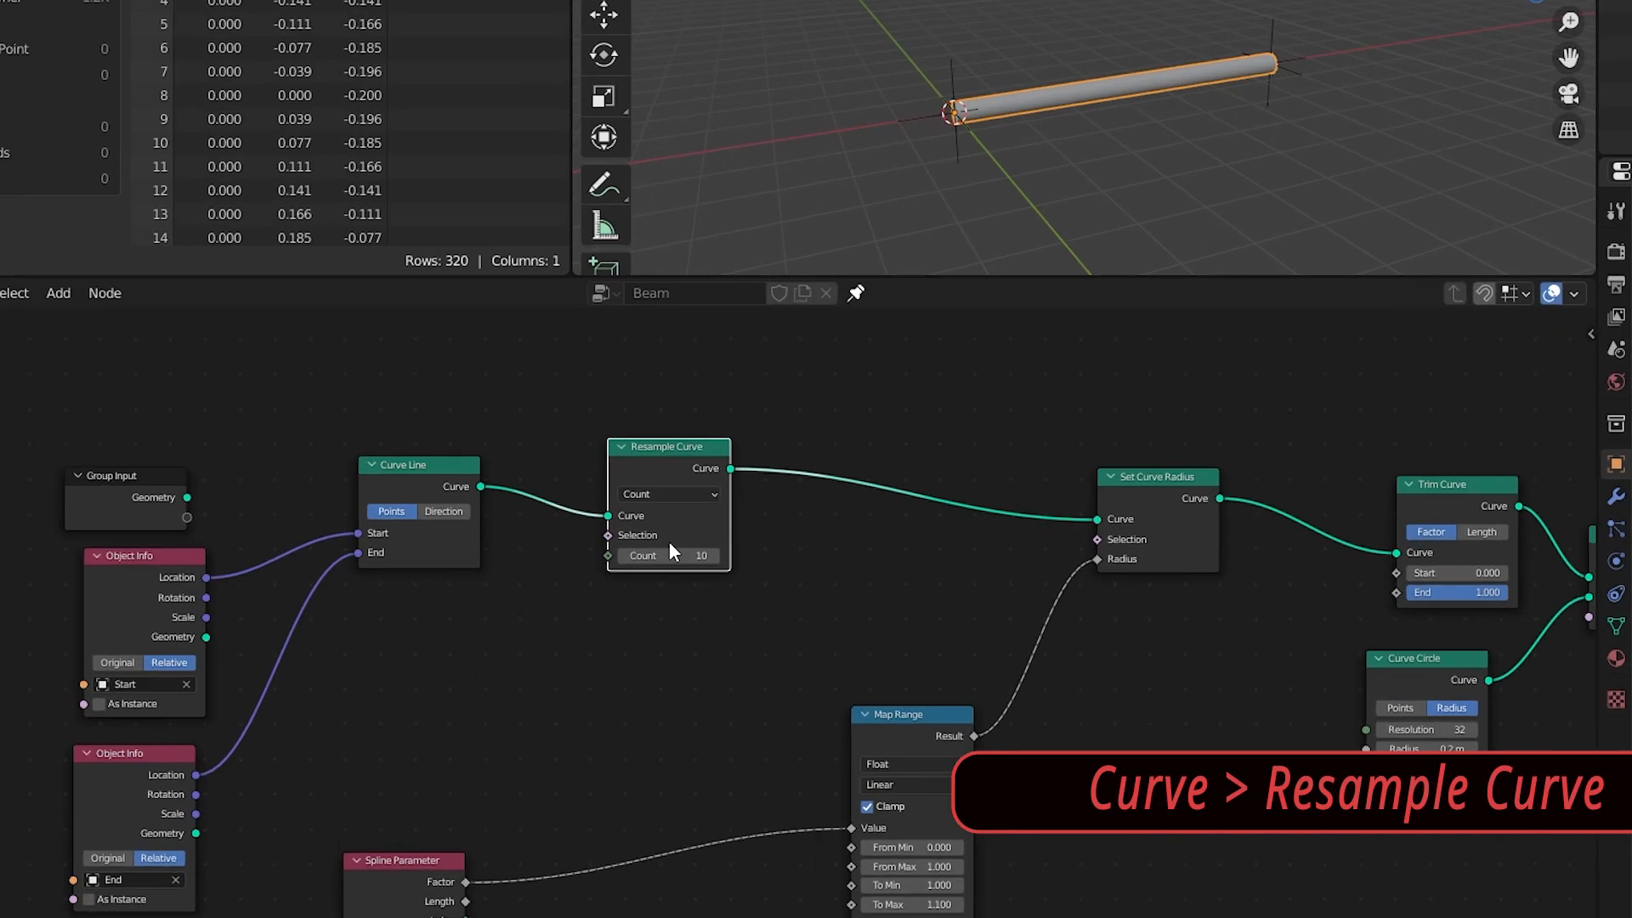
pyautogui.click(616, 590)
pyautogui.write('16')
pyautogui.press('Return')
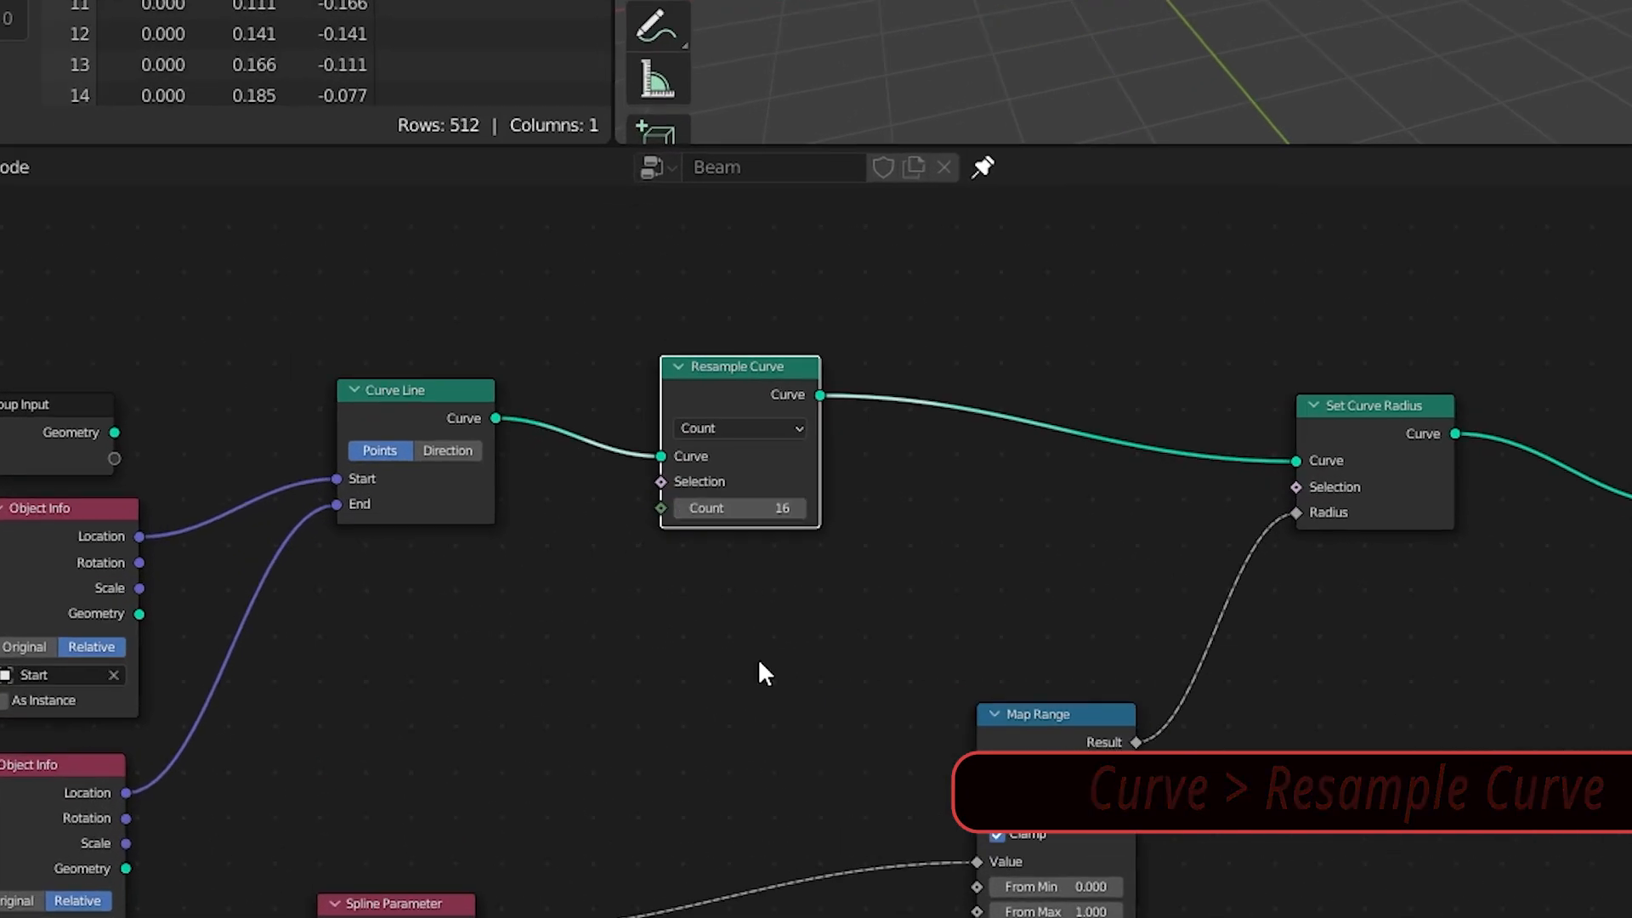
pyautogui.click(755, 510)
pyautogui.write('32')
pyautogui.press('Return')
# Step: Show the beam in wireframe and mute and unmute the Resample Curve node to compare the mesh segments
pyautogui.moveTo(1311, 28); pyautogui.dragTo(957, 264, button='middle')
pyautogui.click(956, 264)
pyautogui.scroll(1, 957, 263)
pyautogui.click(1193, 38)
pyautogui.click(1153, 37)
pyautogui.scroll(-2, 1019, 212)
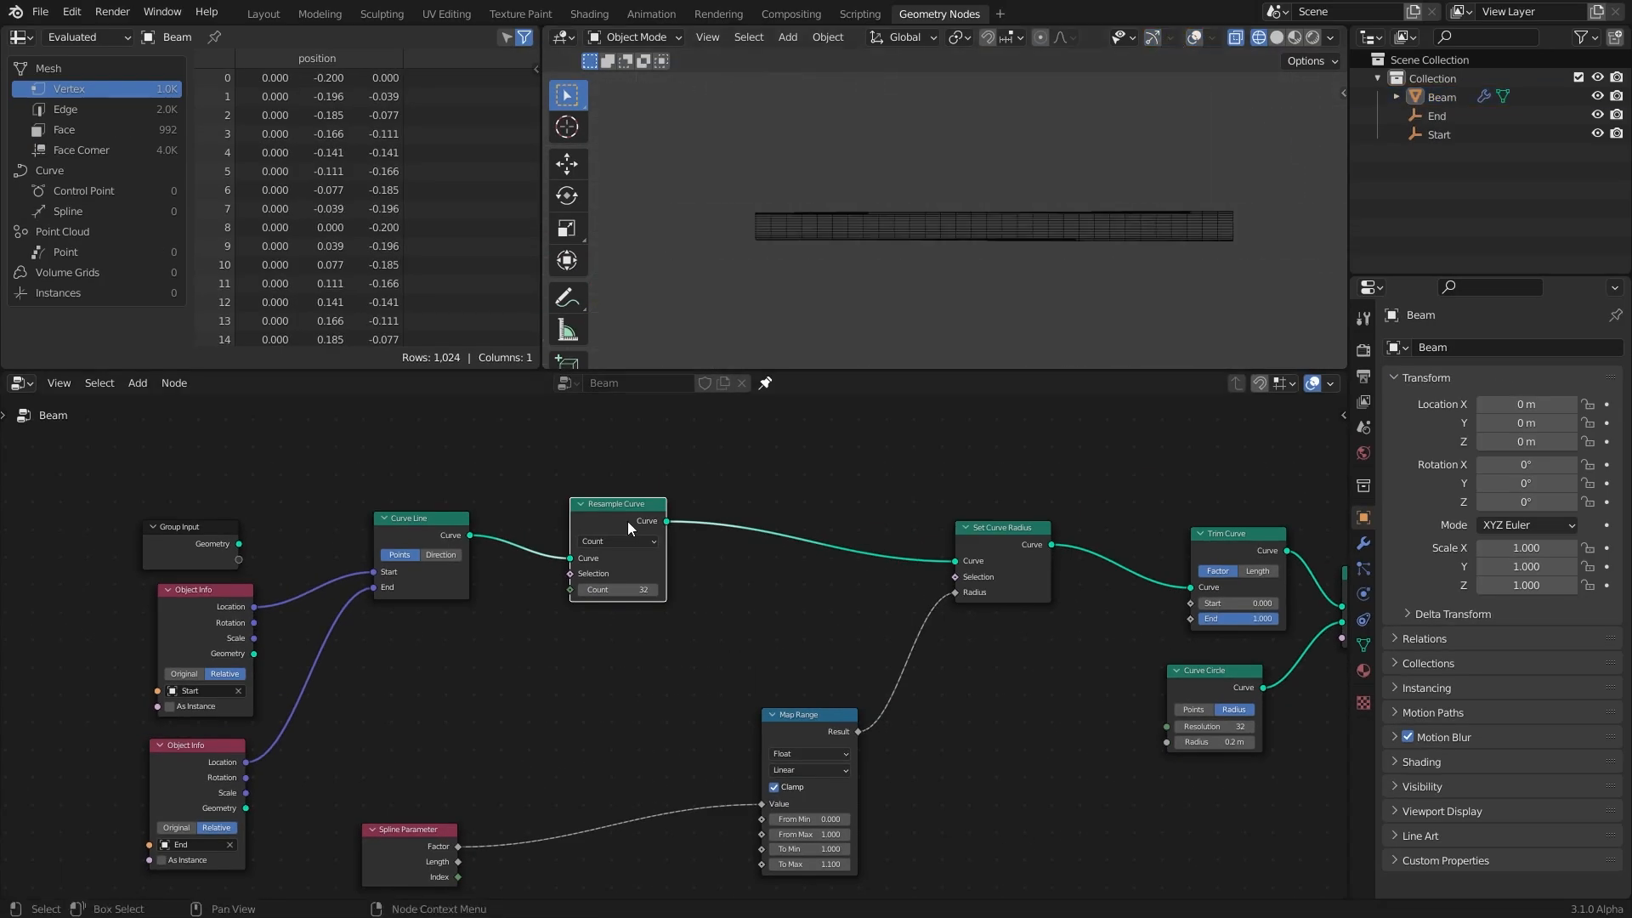
pyautogui.press('m')
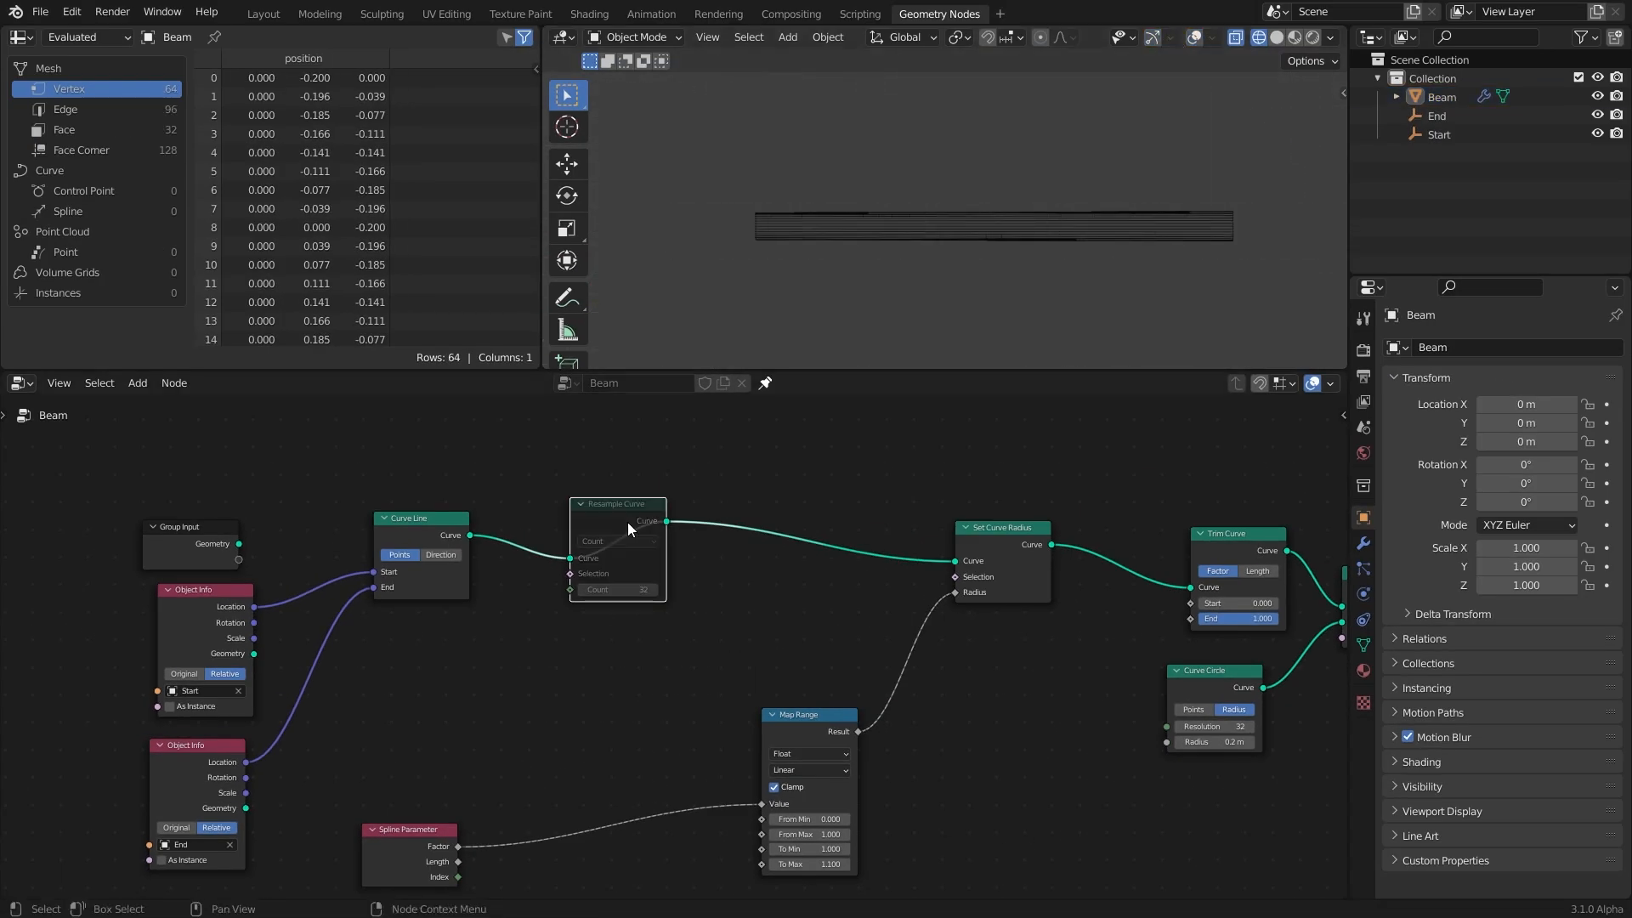
pyautogui.press('m')
pyautogui.press('m')
pyautogui.press('m')
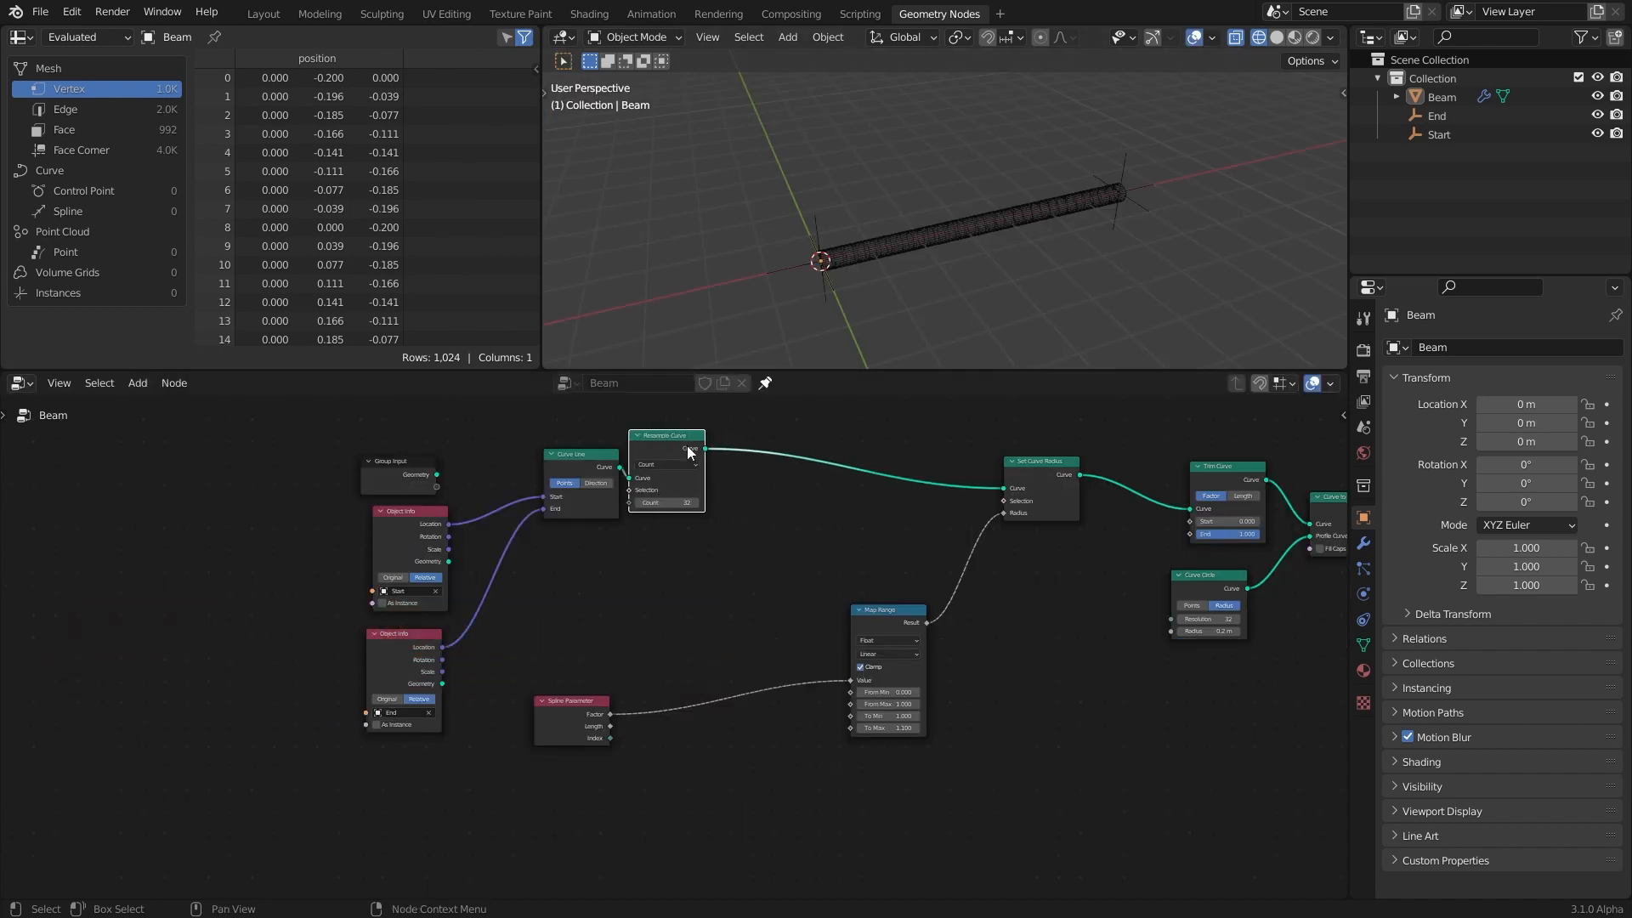
# Step: Insert a Set Position node between Resample Curve and Set Curve Radius
pyautogui.hotkey('shift', 'a')
pyautogui.moveTo(803, 476)
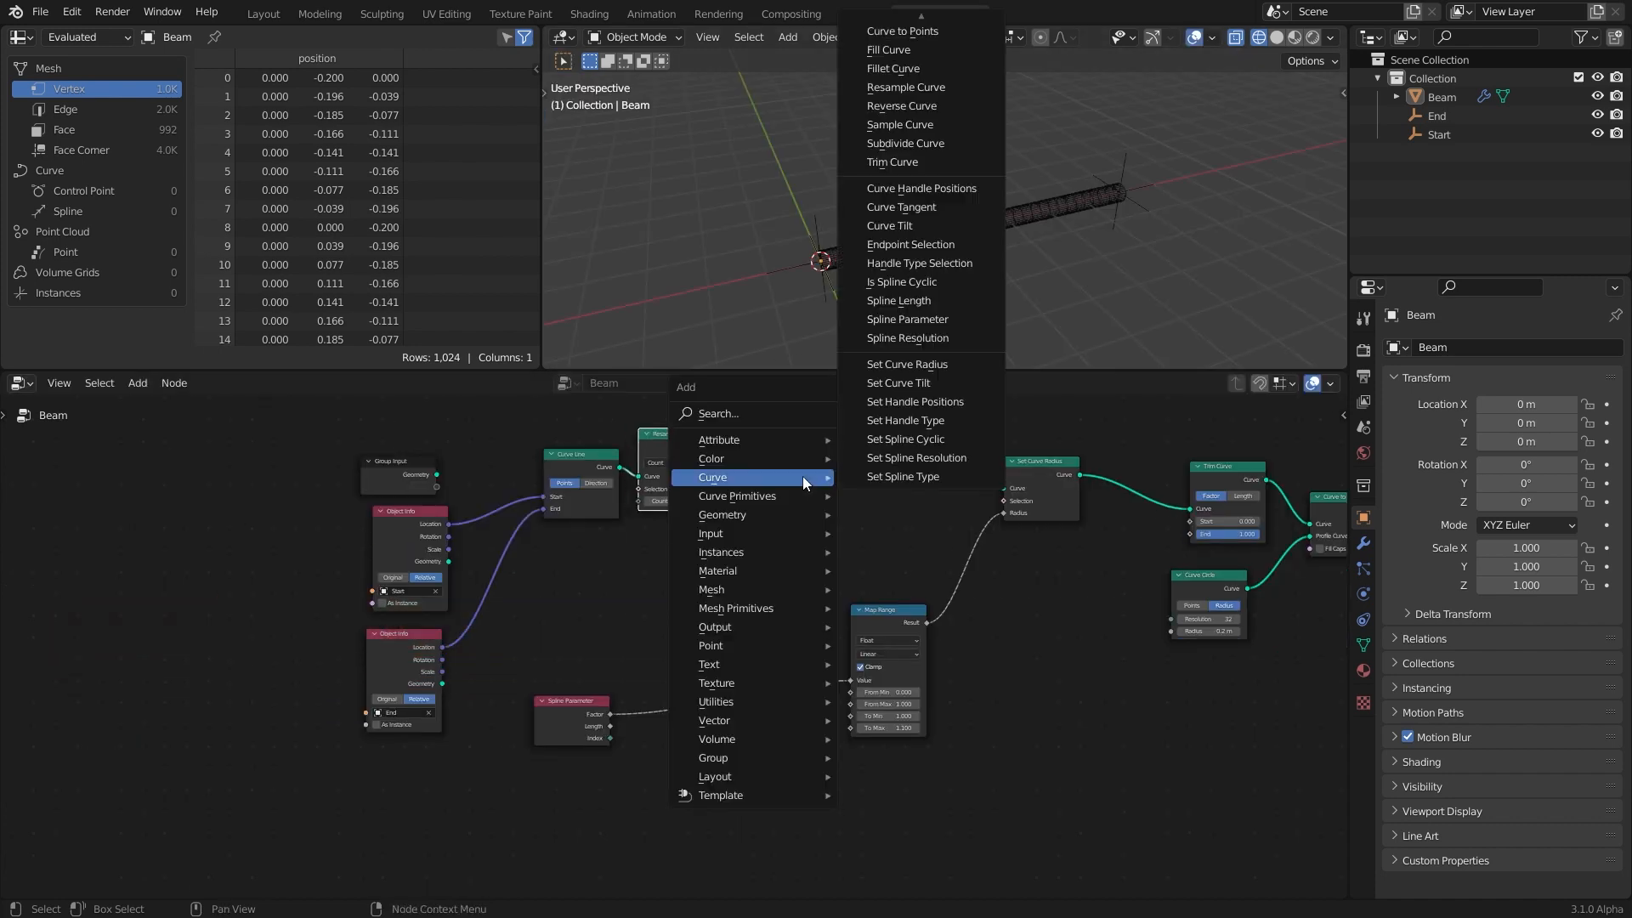
pyautogui.moveTo(798, 515)
pyautogui.click(931, 729)
pyautogui.click(879, 442)
# Step: Try different X, Y and Z offsets on the Set Position node and reset them to 0
pyautogui.moveTo(914, 522); pyautogui.dragTo(888, 542)
pyautogui.moveTo(914, 522); pyautogui.dragTo(915, 542)
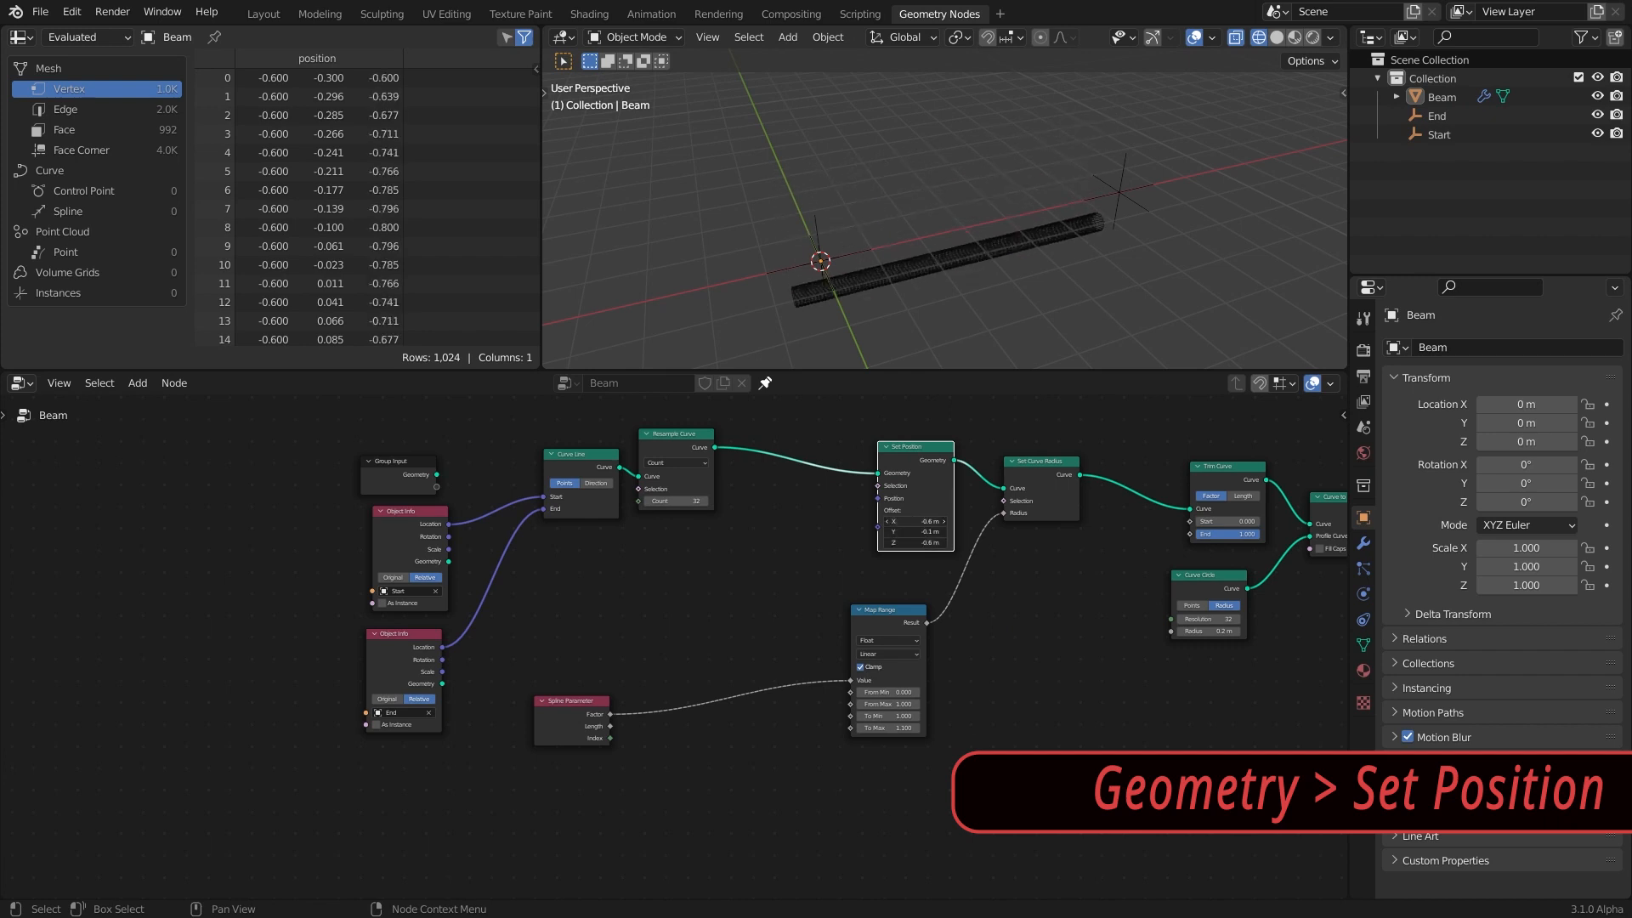
pyautogui.write('0')
pyautogui.press('Return')
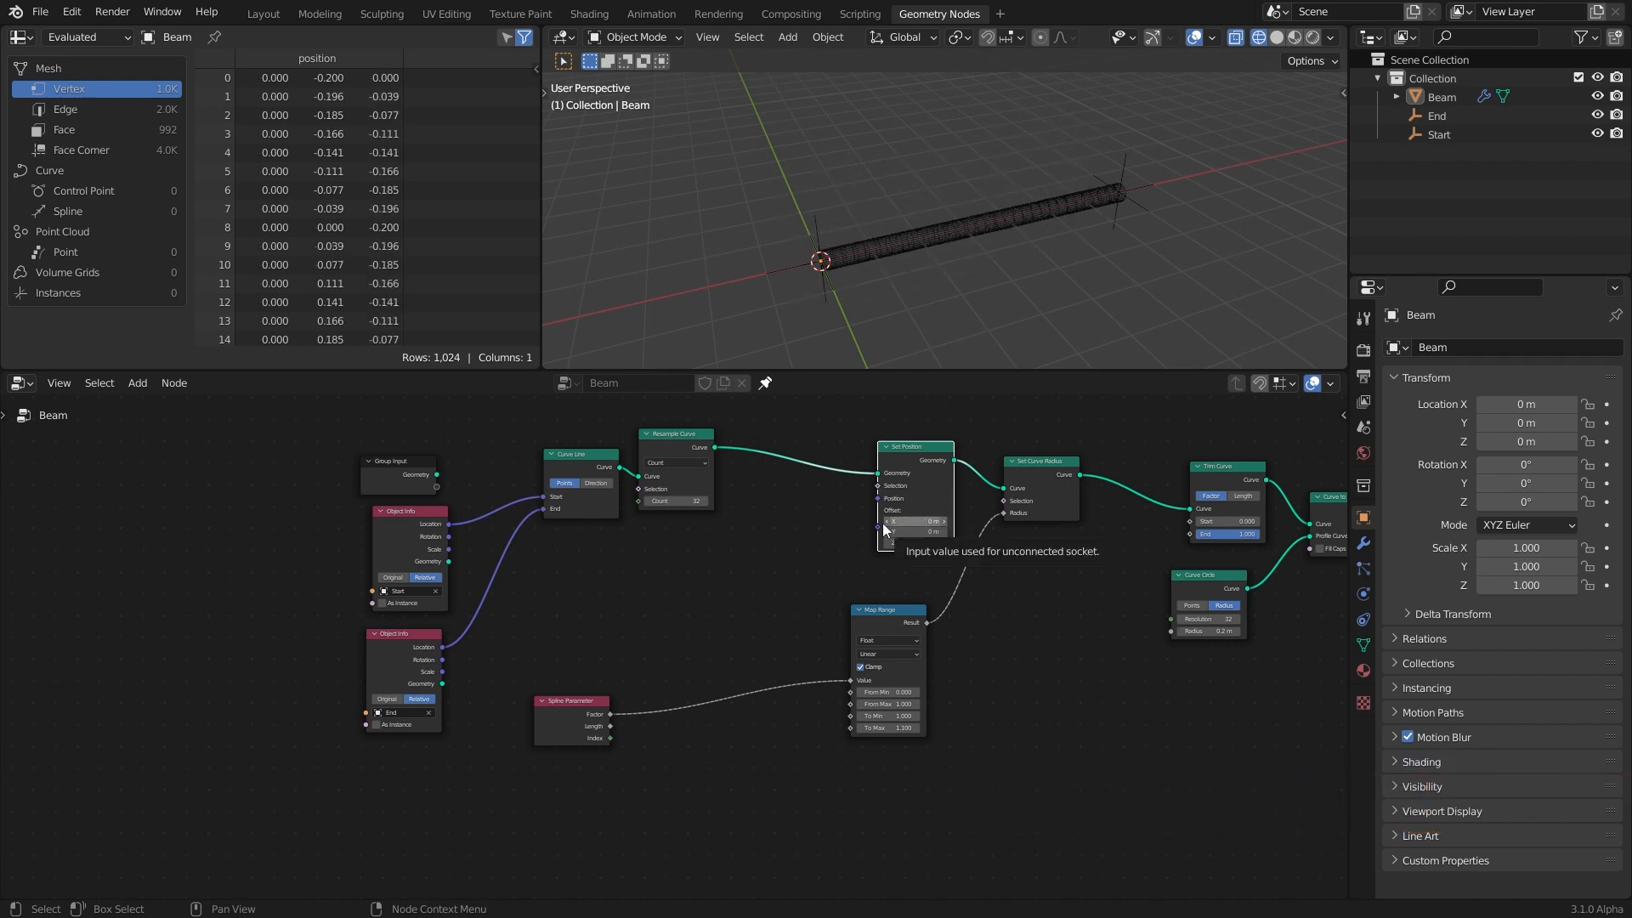
# Step: Connect the Spline Parameter's Factor to the Set Position node's Offset and inspect the beam in solid shading
pyautogui.moveTo(610, 715); pyautogui.dragTo(741, 588)
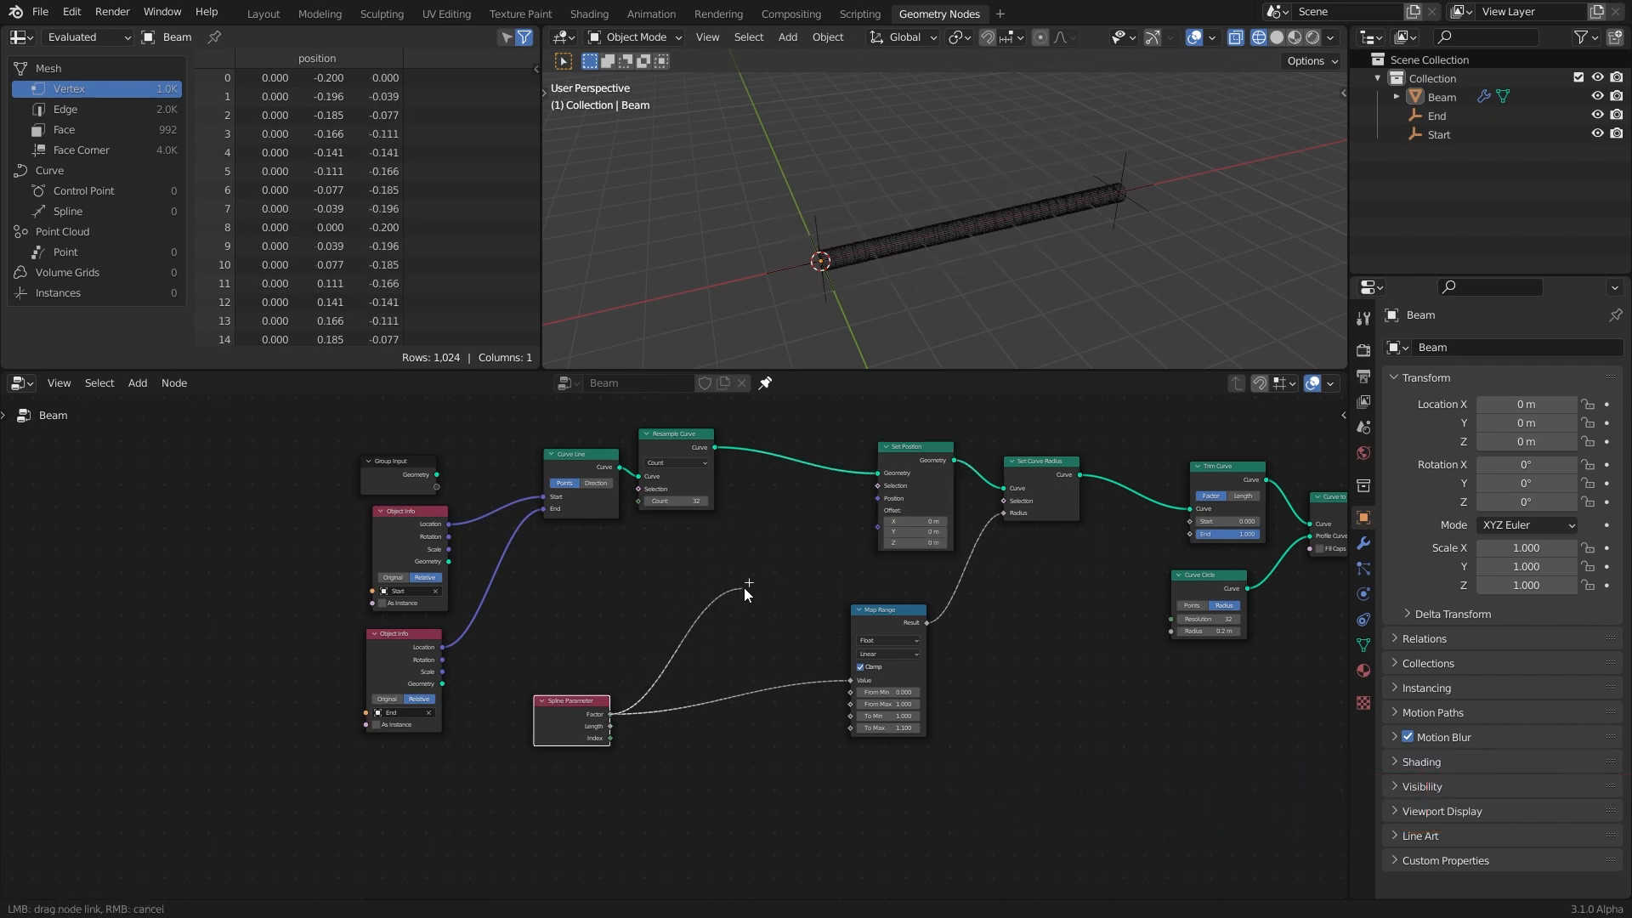
pyautogui.moveTo(889, 530); pyautogui.dragTo(889, 530)
pyautogui.moveTo(984, 304)
pyautogui.mouseDown(button='middle')
pyautogui.moveTo(991, 251)
pyautogui.moveTo(1133, 255)
pyautogui.moveTo(782, 201)
pyautogui.mouseUp(button='middle')
pyautogui.press('z')
pyautogui.click(1155, 231)
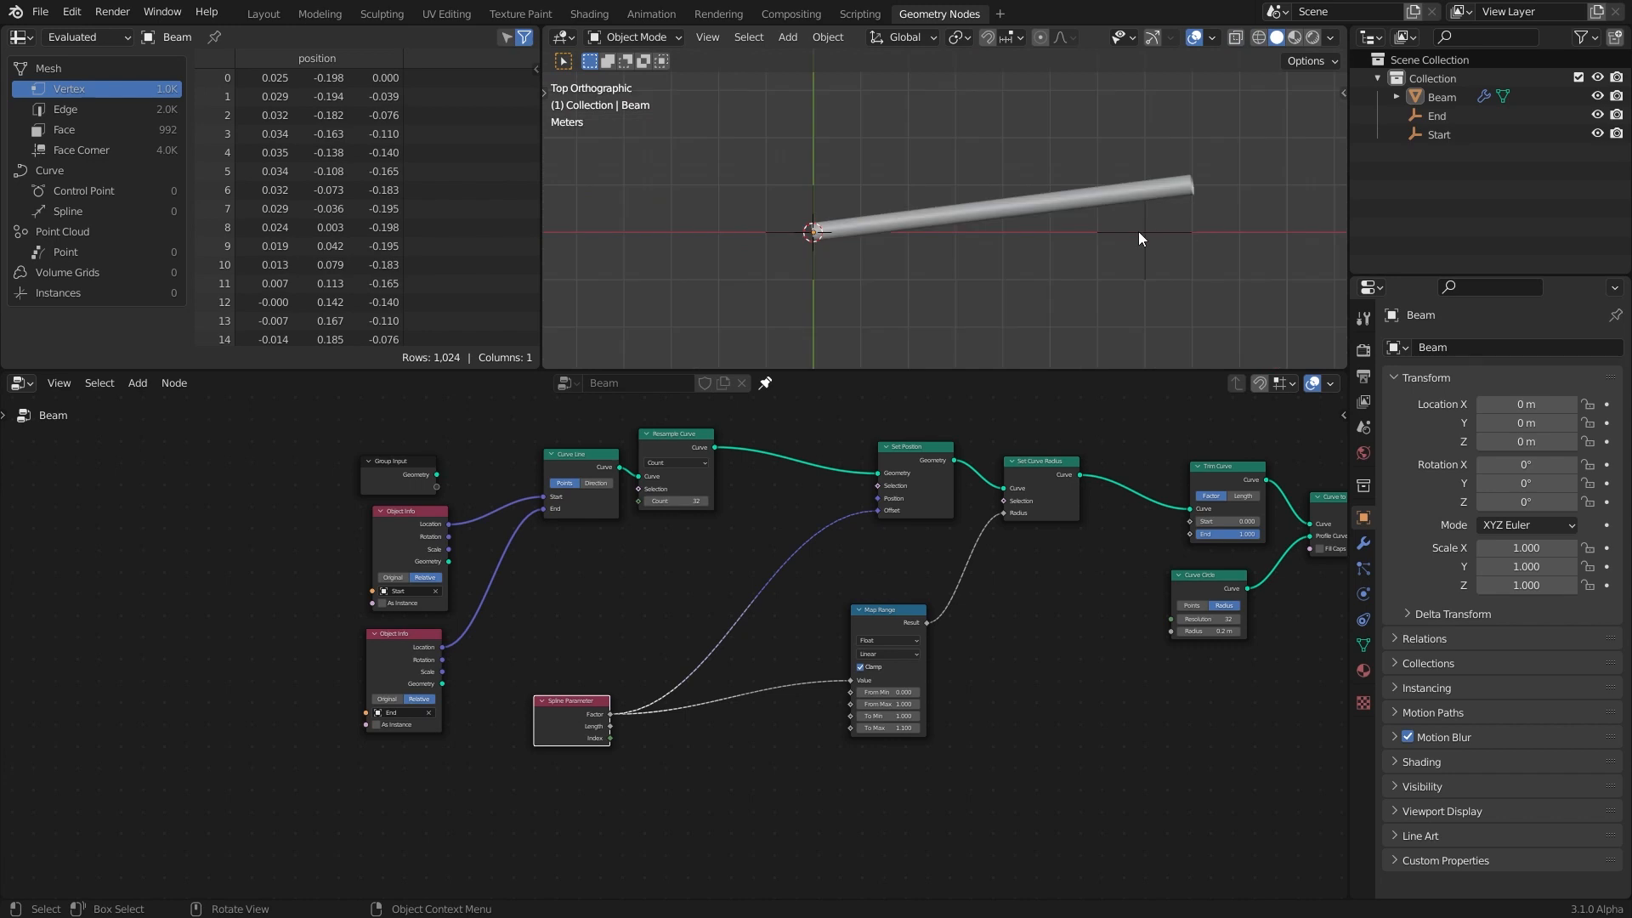
pyautogui.keyDown('alt'); pyautogui.moveTo(1200, 187); pyautogui.dragTo(1175, 285, button='middle'); pyautogui.keyUp('alt')
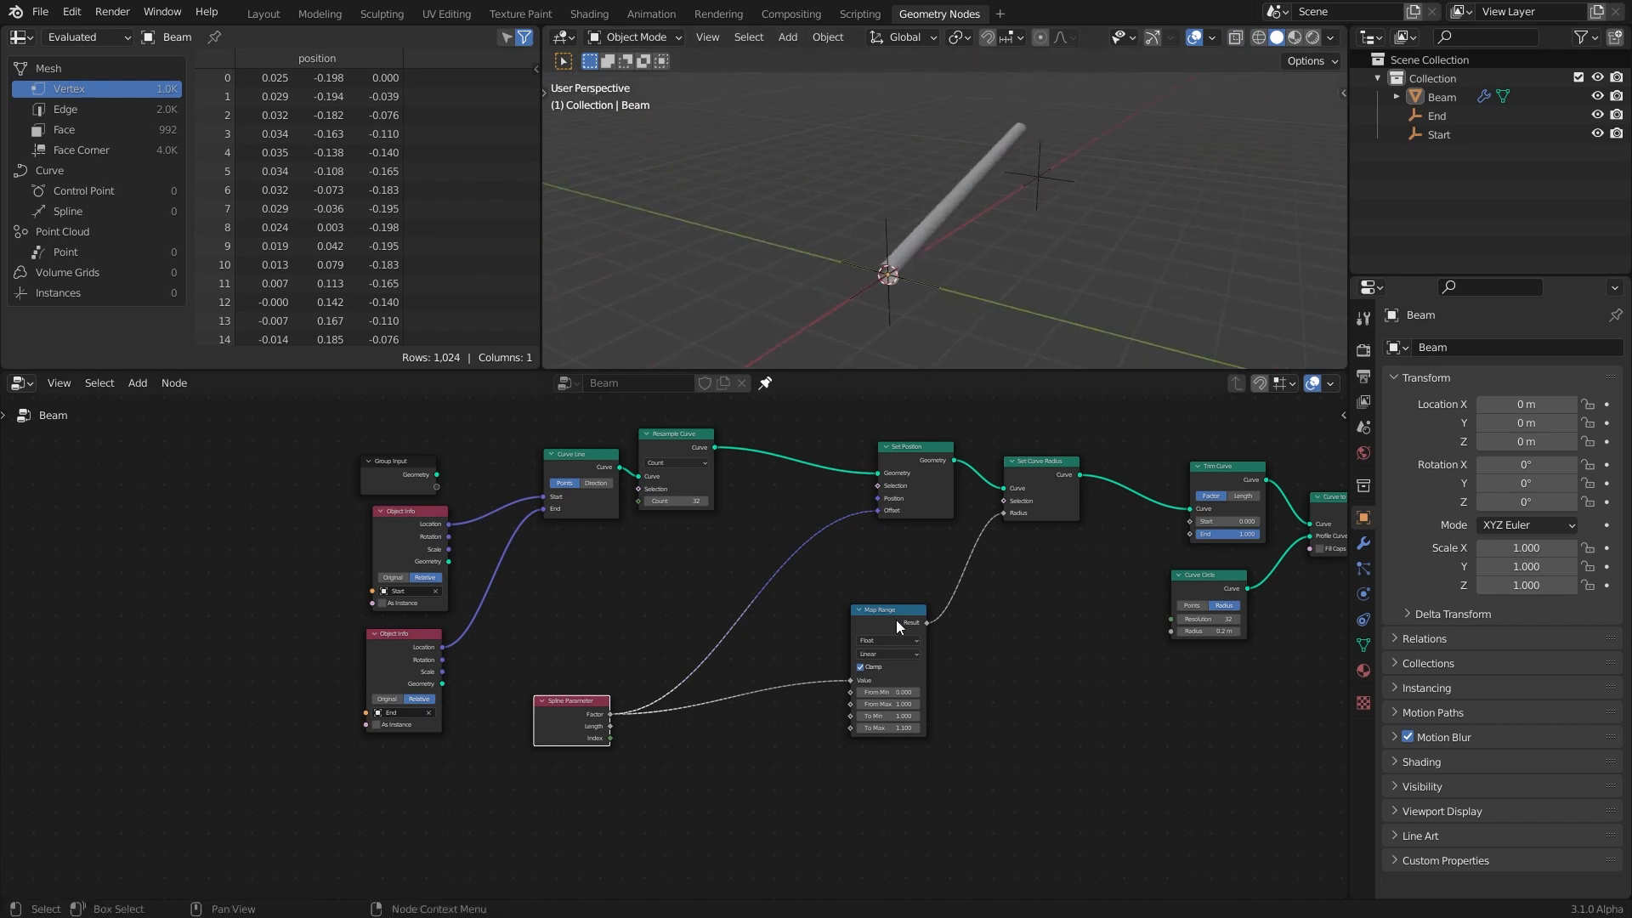
# Step: Lower the Map Range node and insert a Combine XYZ node between the Spline Parameter's Factor and the Set Position node's Offset
pyautogui.moveTo(899, 621); pyautogui.dragTo(927, 657)
pyautogui.hotkey('shift', 'a')
pyautogui.write('xyz')
pyautogui.press('Return')
pyautogui.click(859, 539)
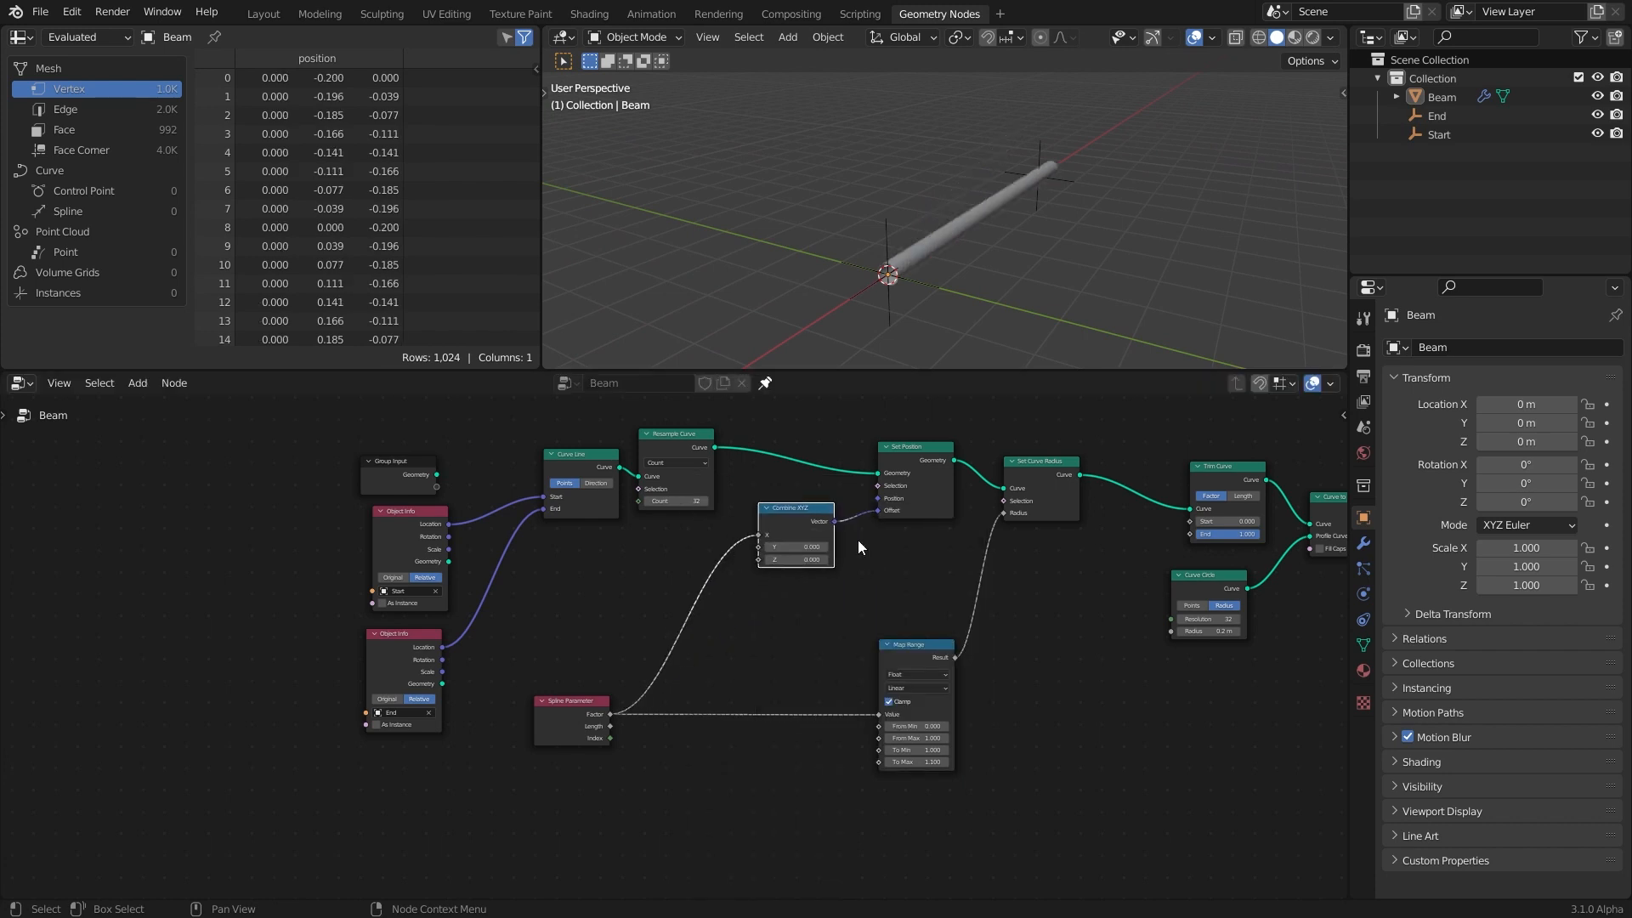
# Step: Reposition the Combine XYZ and Spline Parameter nodes, and move the Factor link from the X input to Z
pyautogui.scroll(2, 787, 570)
pyautogui.moveTo(780, 505); pyautogui.dragTo(784, 537)
pyautogui.moveTo(935, 340); pyautogui.dragTo(1145, 314, button='middle')
pyautogui.moveTo(541, 745); pyautogui.dragTo(467, 791)
pyautogui.moveTo(833, 474); pyautogui.dragTo(850, 473)
pyautogui.moveTo(1051, 259); pyautogui.dragTo(1030, 230, button='middle')
# Step: Insert a Math node between the Spline Parameter's Factor and the Z input of Combine XYZ, and set its operation to Sine
pyautogui.hotkey('shift', 'a')
pyautogui.moveTo(608, 633)
pyautogui.moveTo(517, 801)
pyautogui.click(688, 798)
pyautogui.click(662, 581)
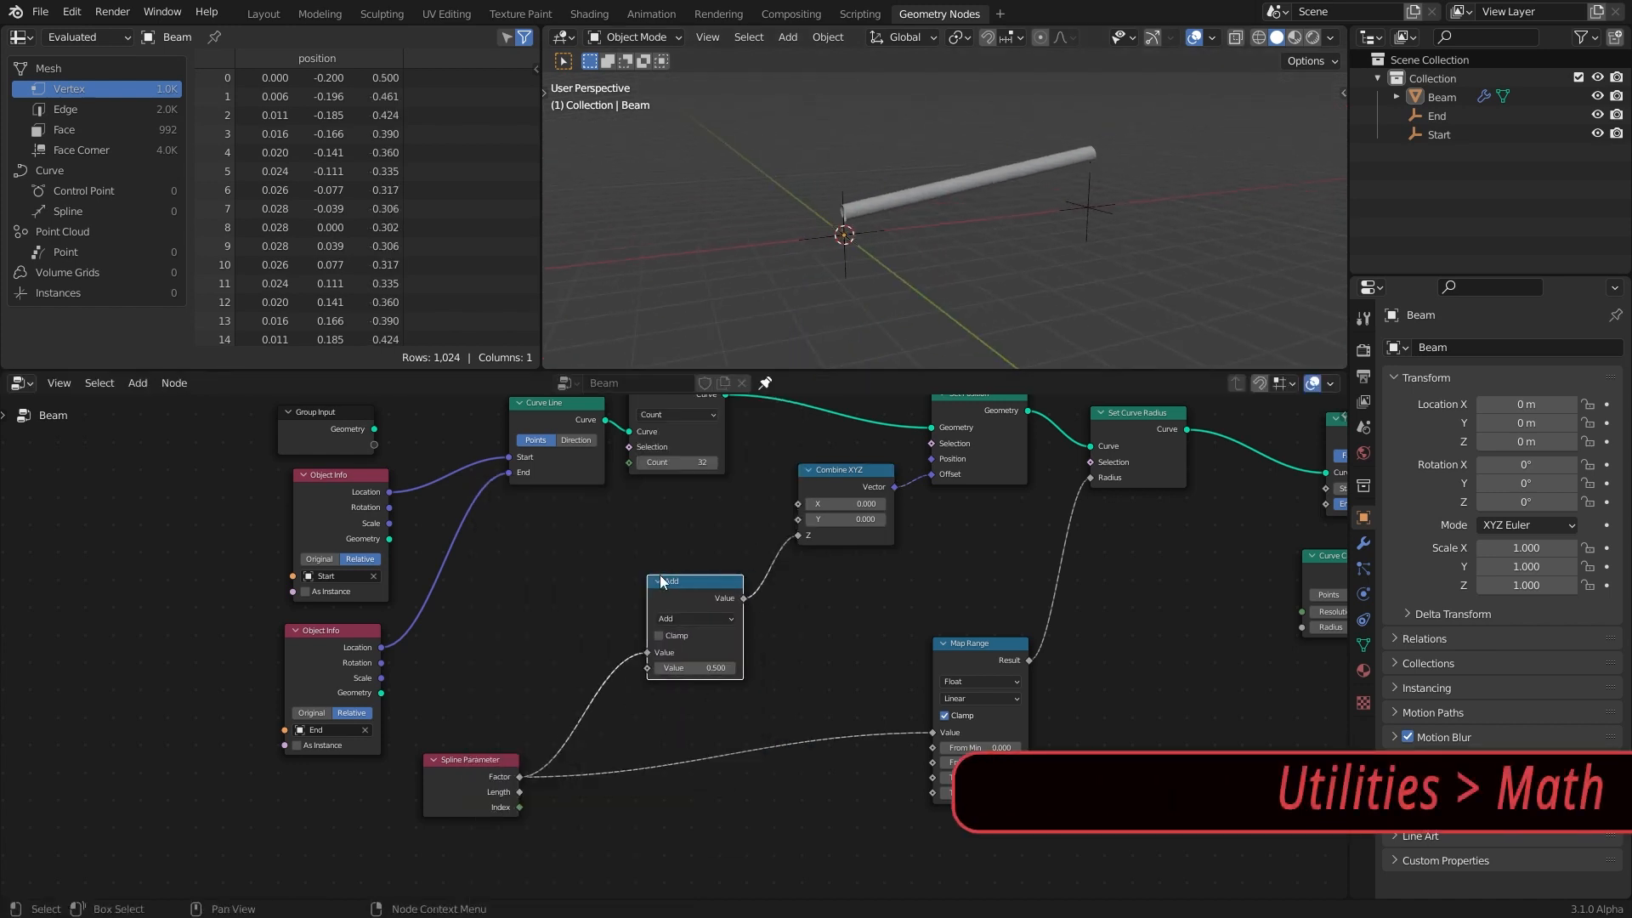
pyautogui.click(706, 618)
pyautogui.click(984, 656)
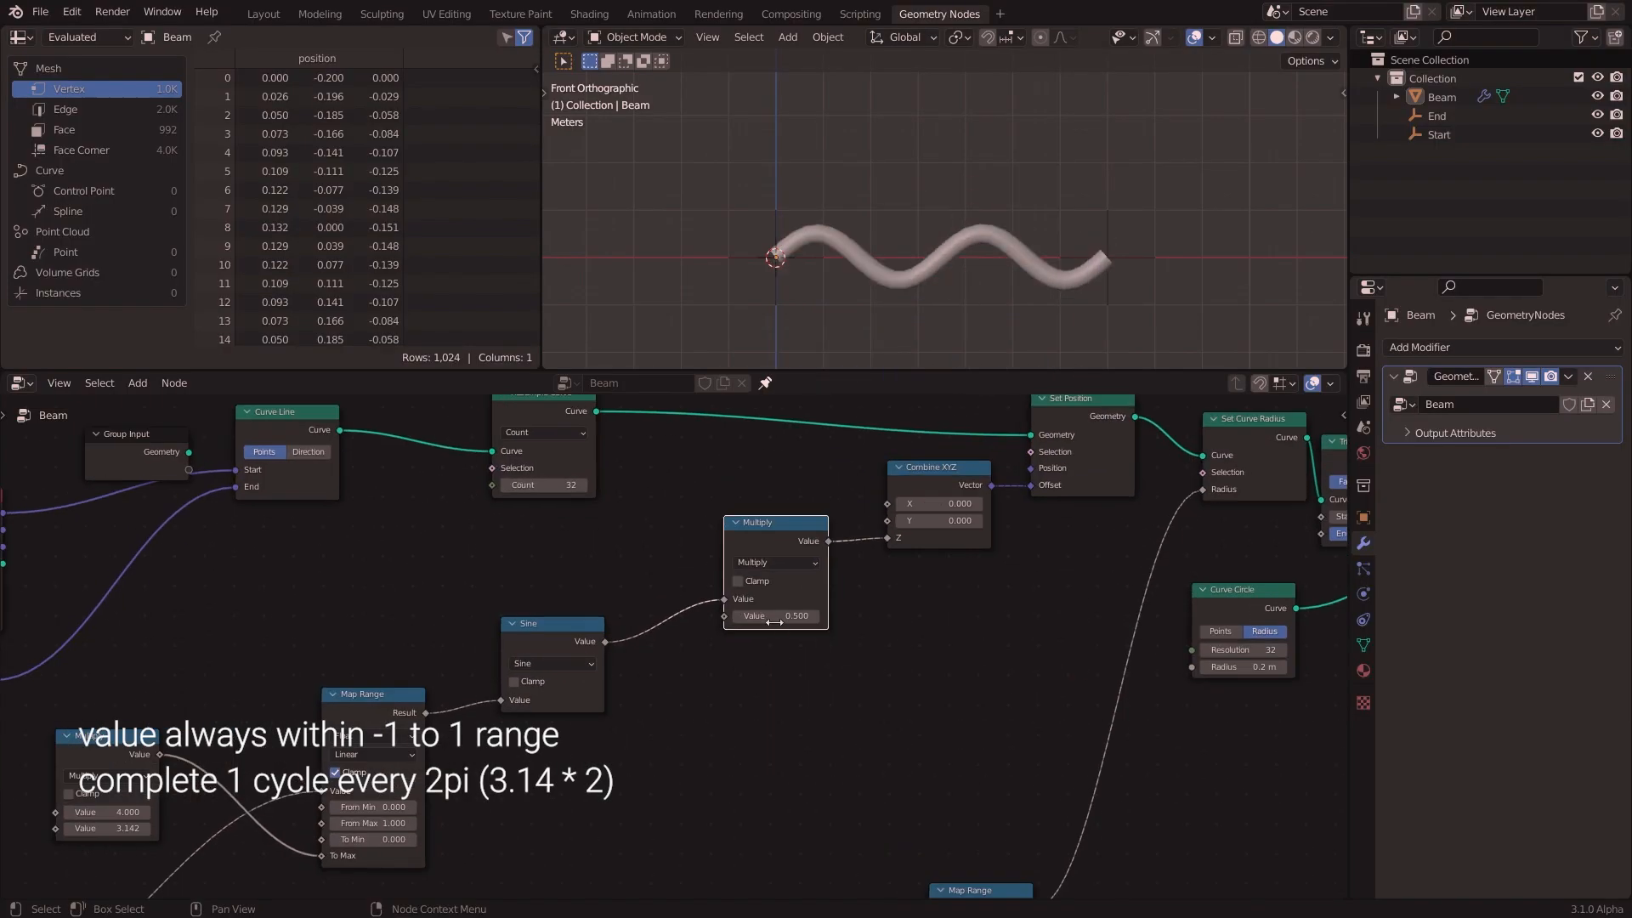
# Step: Try a value of 0.2 on the Multiply node after Sine and change the Add node before Sine to Subtract
pyautogui.moveTo(773, 615); pyautogui.dragTo(772, 620)
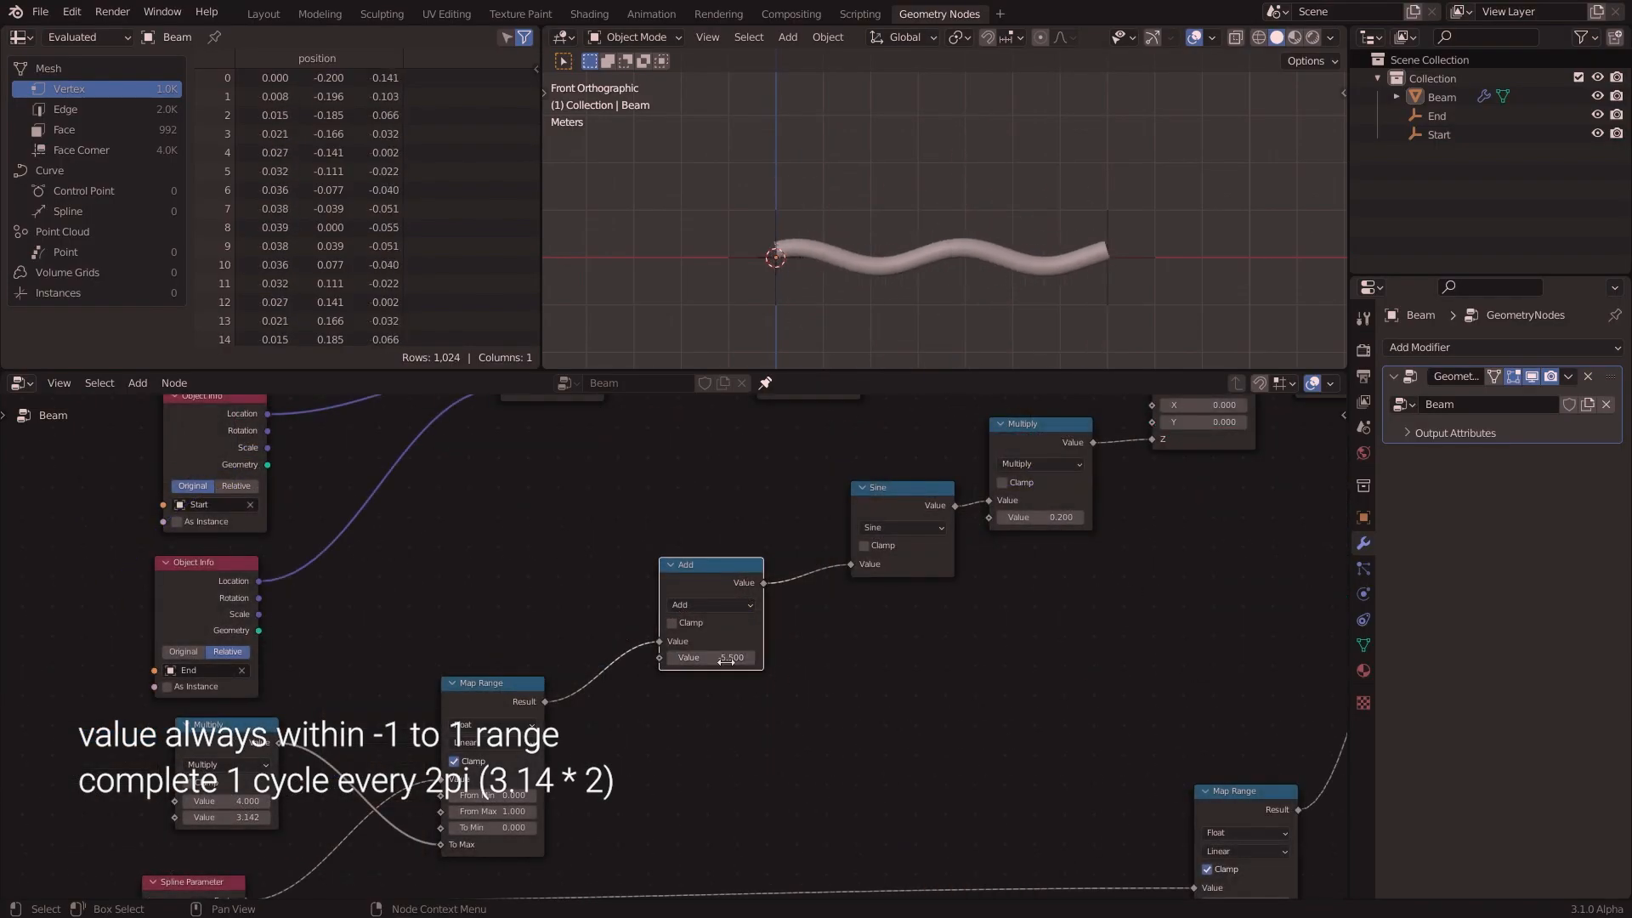
pyautogui.click(705, 609)
pyautogui.click(705, 627)
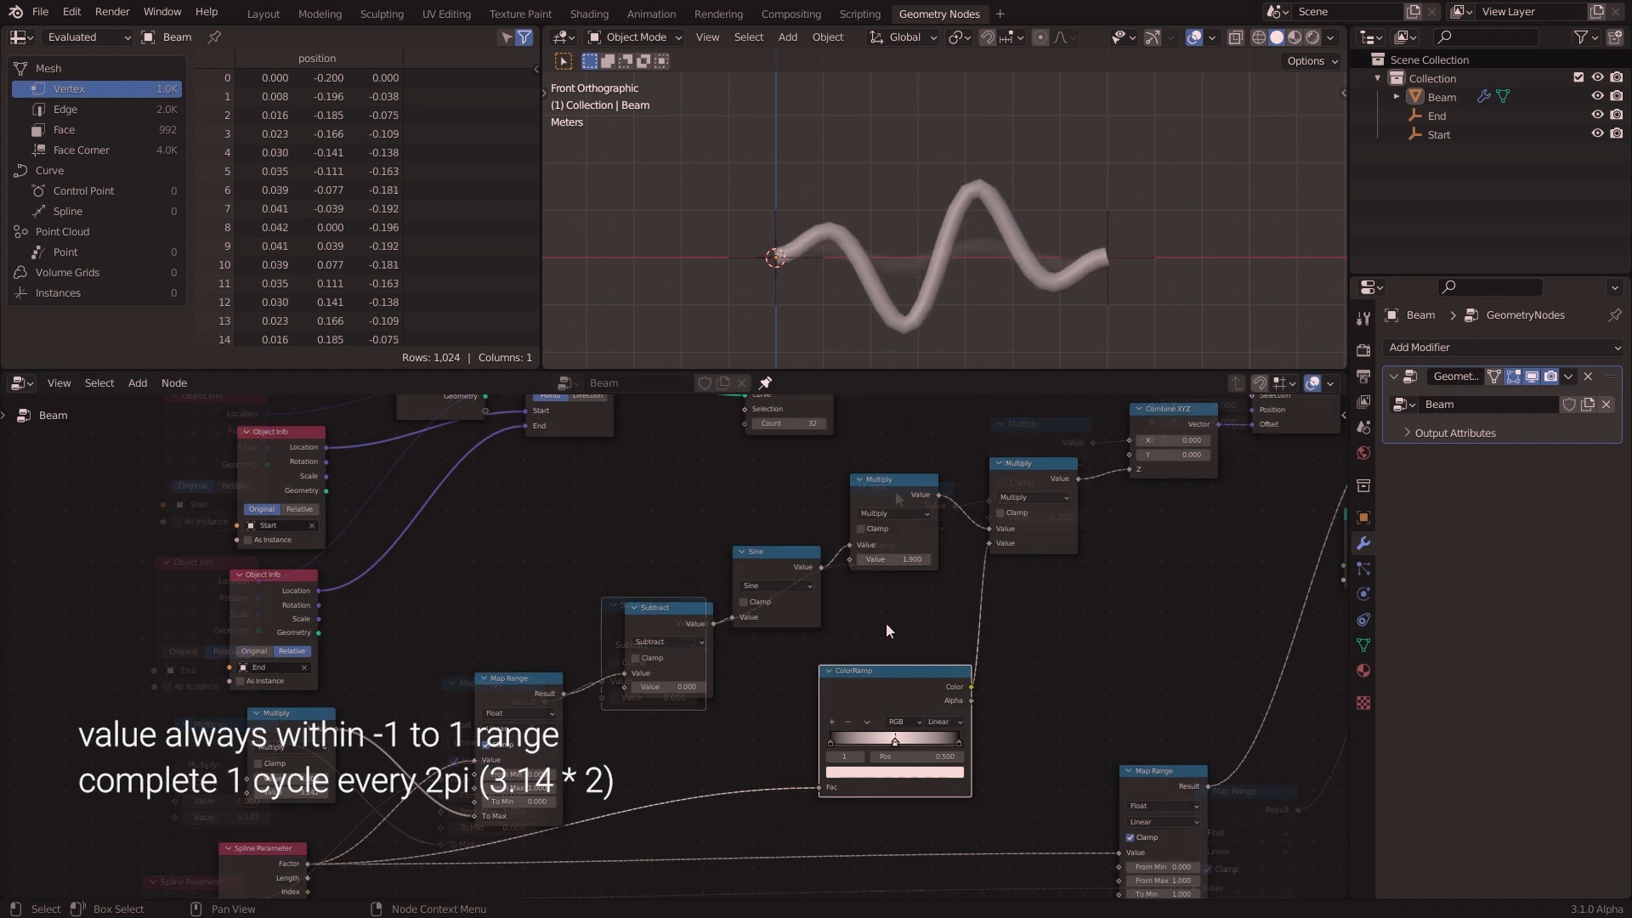
# Step: Try different values on the Multiply node directly after Sine, including 2
pyautogui.moveTo(892, 559); pyautogui.dragTo(858, 559)
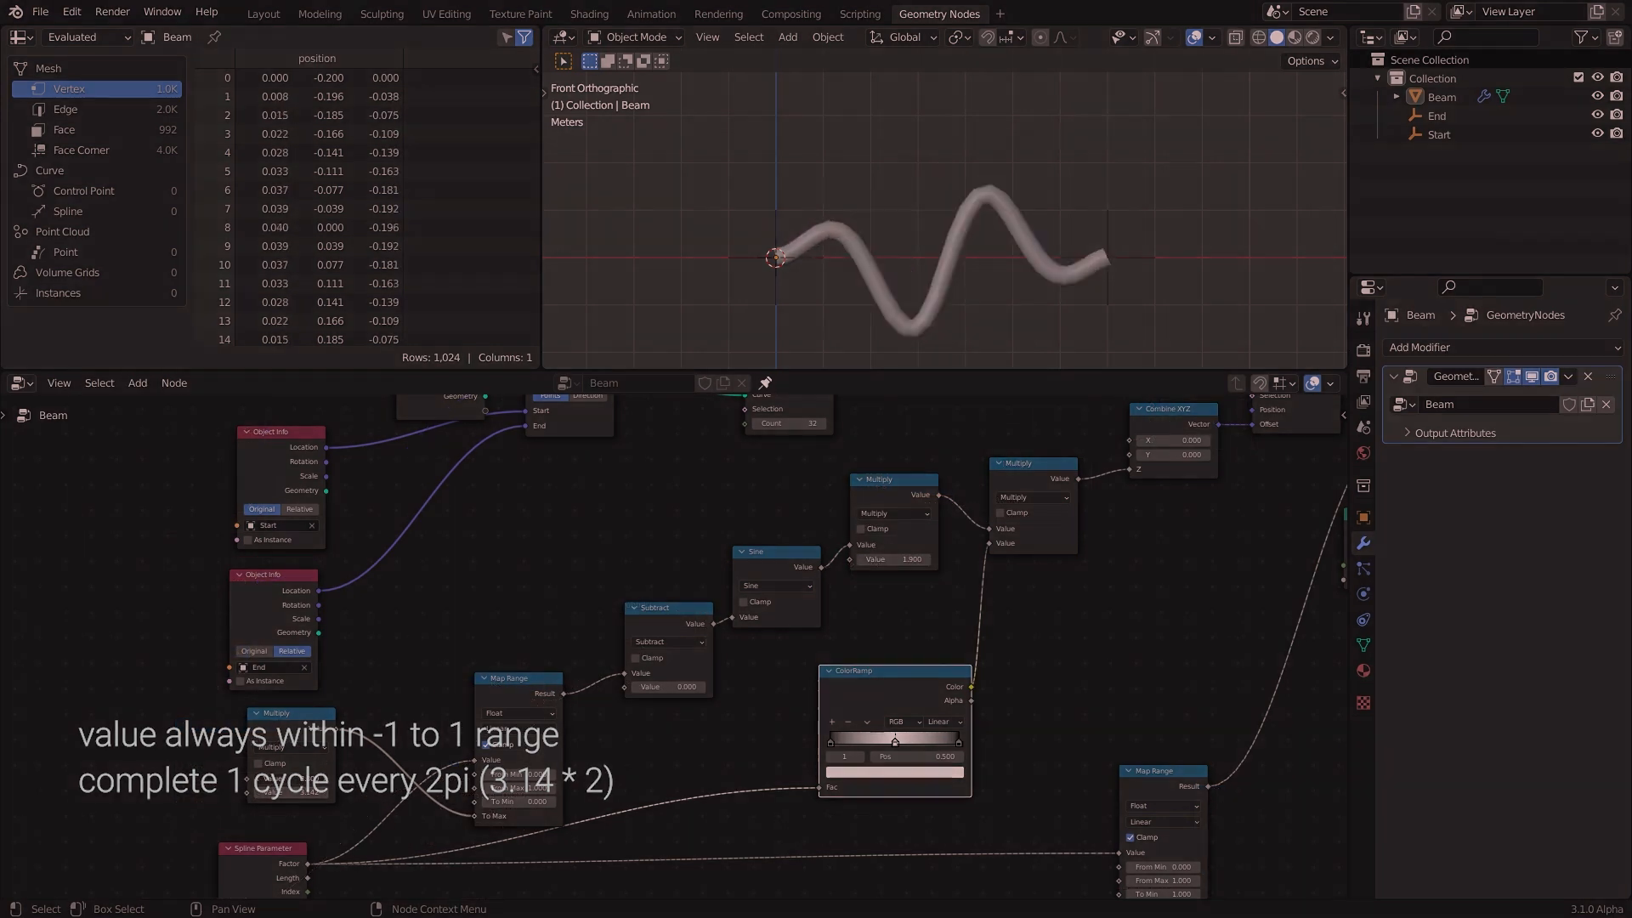
pyautogui.doubleClick(892, 559)
pyautogui.write('2')
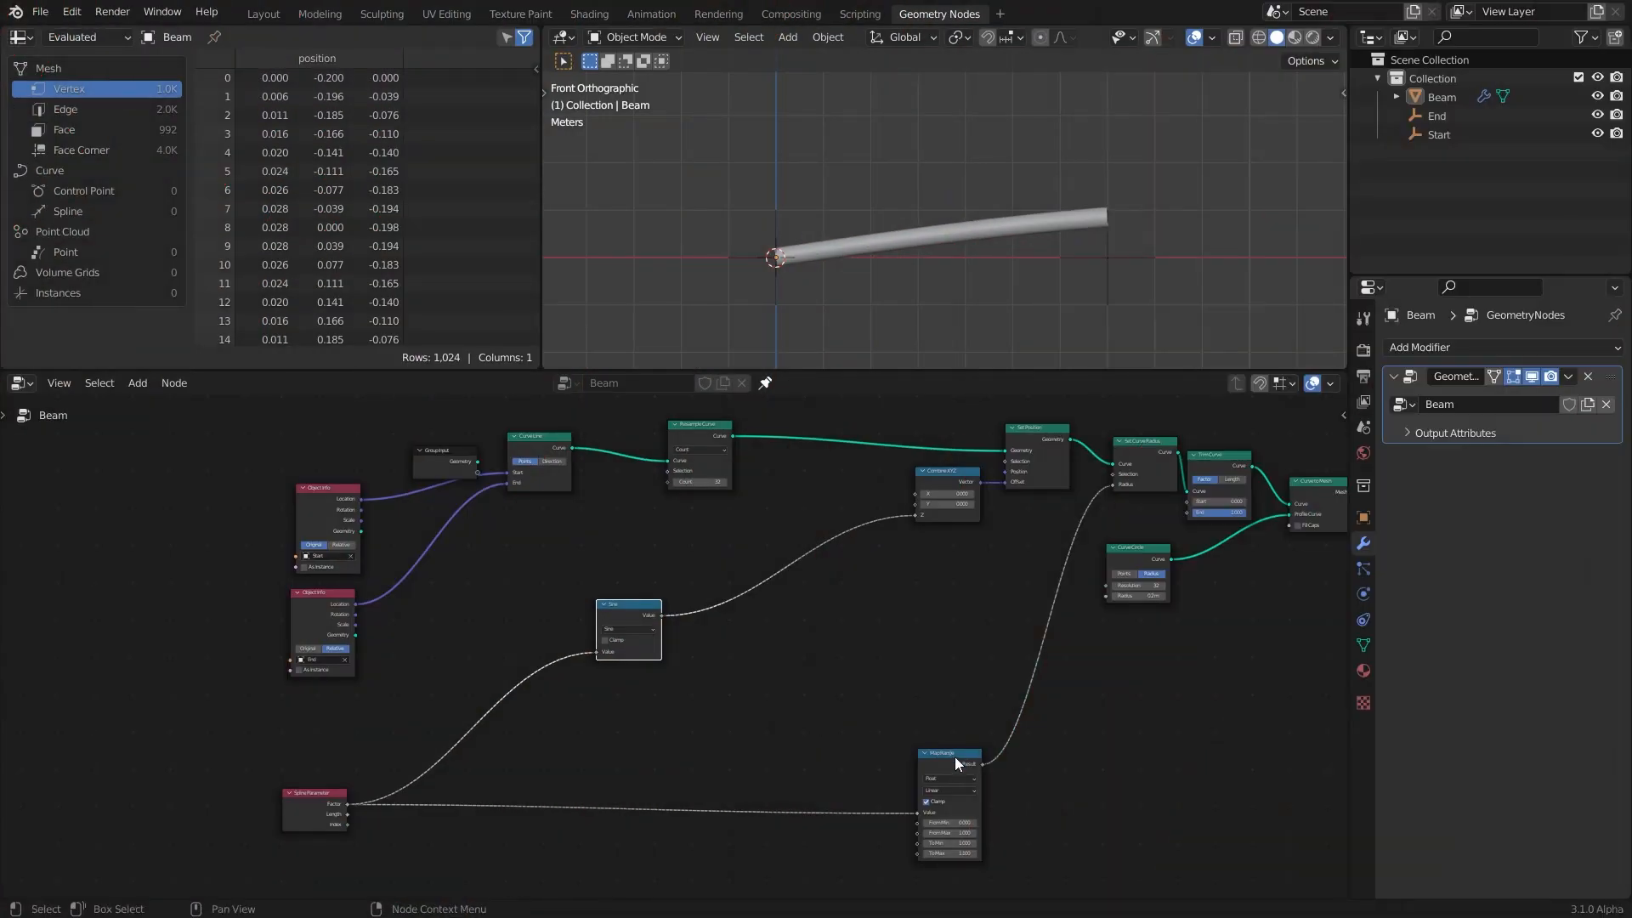
# Step: Reposition the Map Range node that feeds the Set Curve Radius node's Radius
pyautogui.moveTo(955, 757); pyautogui.dragTo(977, 740)
pyautogui.scroll(2, 797, 727)
pyautogui.keyDown('alt'); pyautogui.moveTo(690, 701); pyautogui.dragTo(767, 695); pyautogui.keyUp('alt')
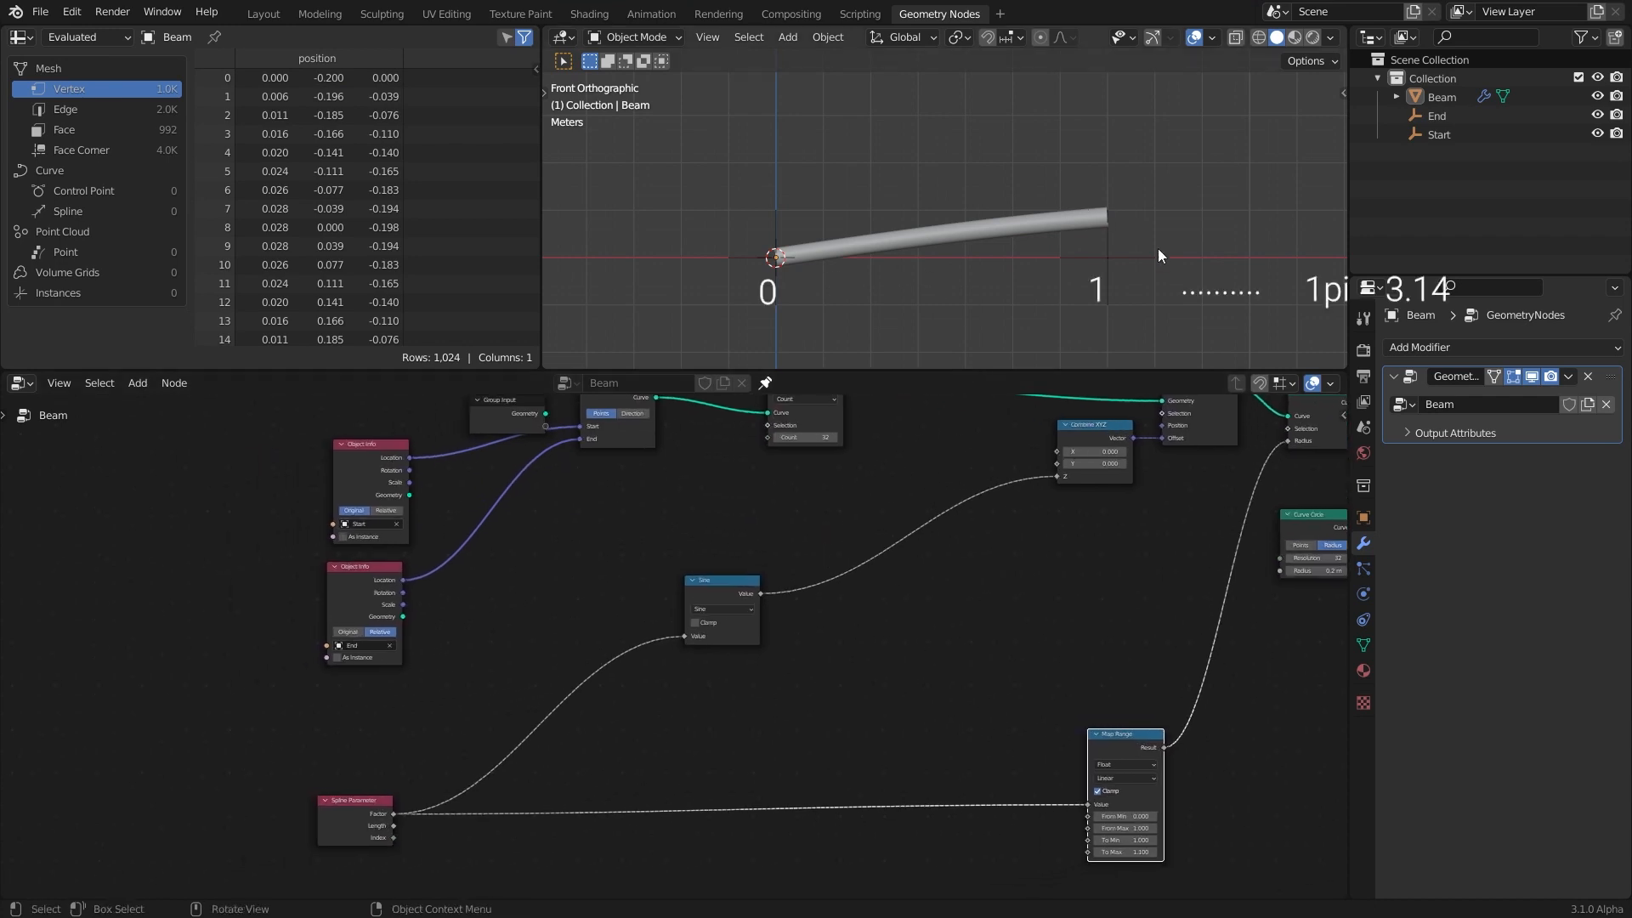
# Step: Insert a Map Range node between the Spline Parameter's Factor and the Sine node, and try larger To Max values, including 7.7
pyautogui.hotkey('shift', 'a')
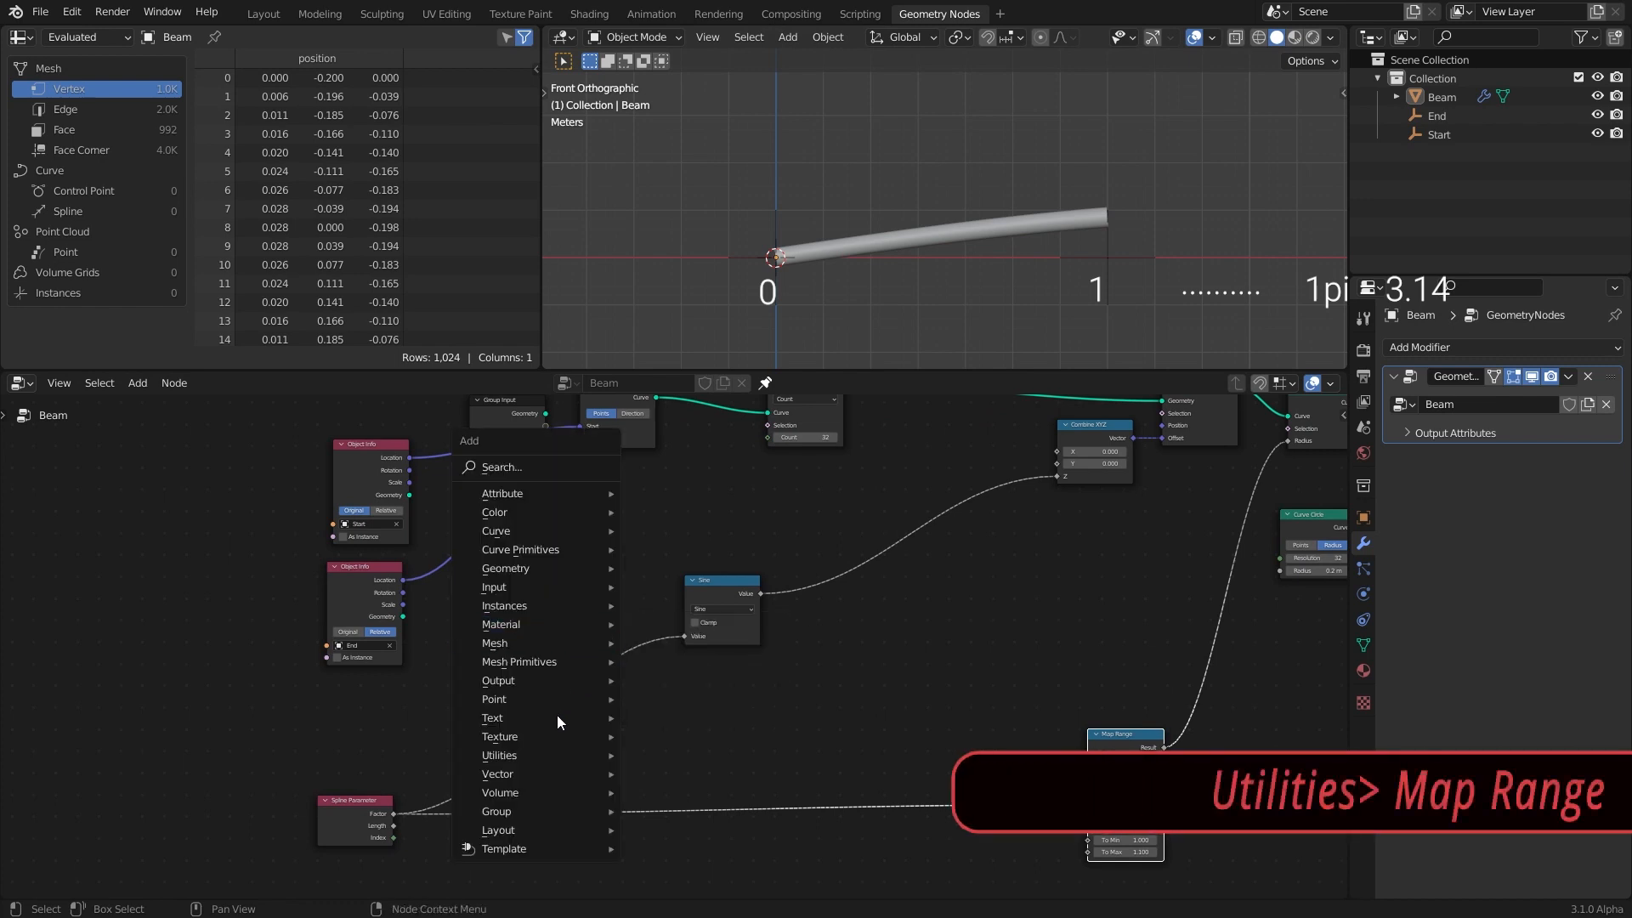
pyautogui.moveTo(534, 754)
pyautogui.click(702, 679)
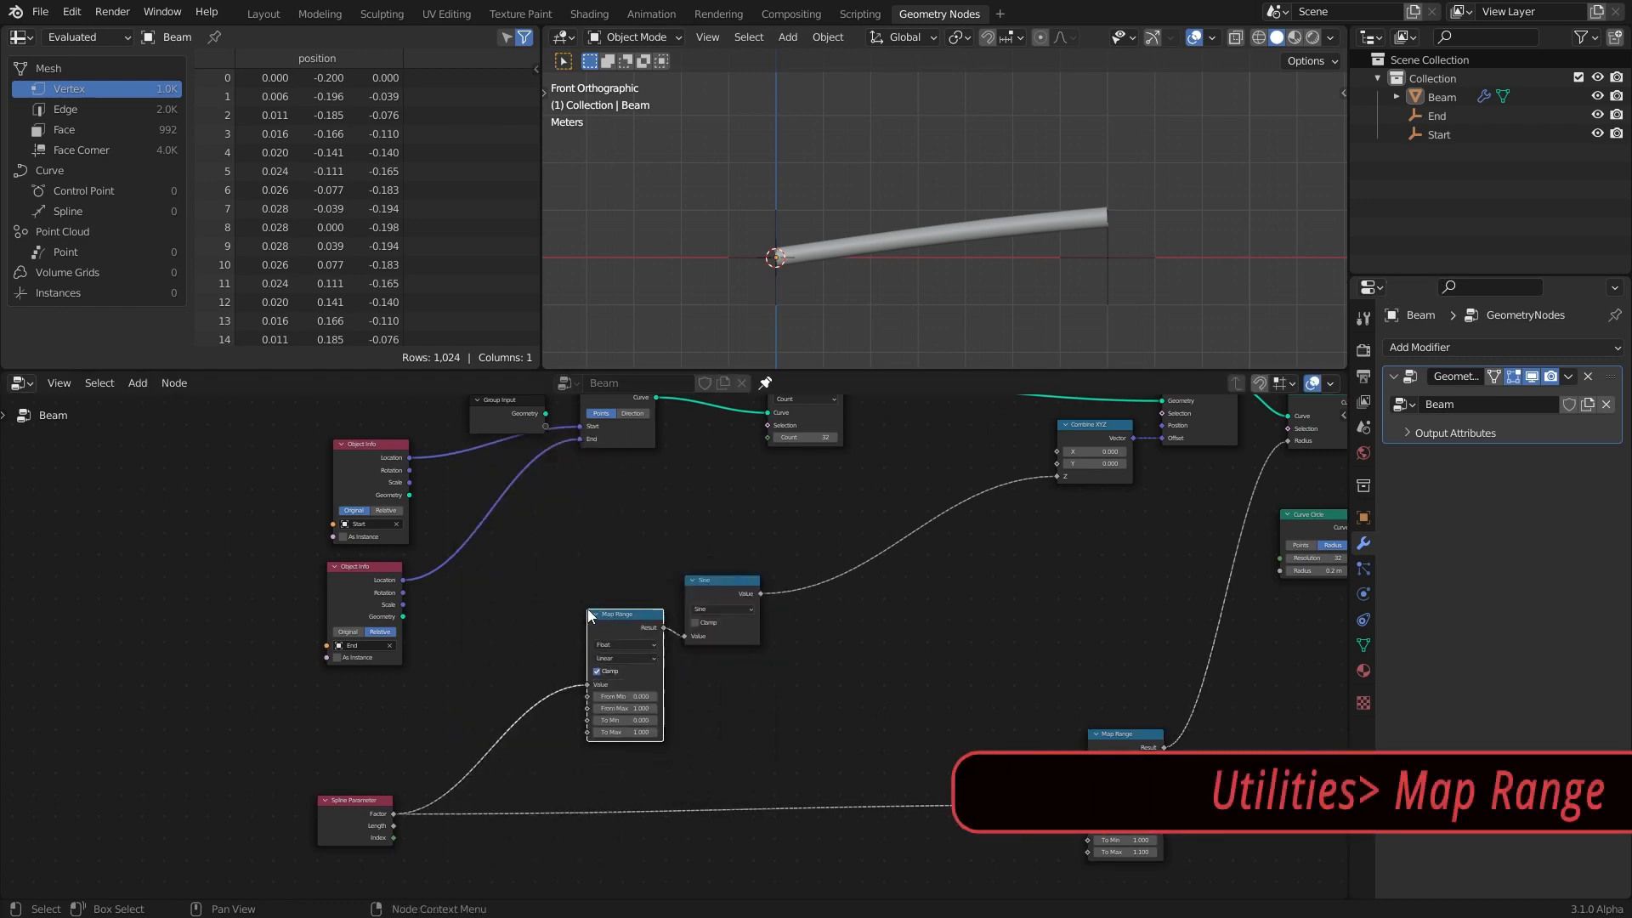
pyautogui.click(567, 611)
pyautogui.scroll(3, 612, 679)
pyautogui.moveTo(593, 755)
pyautogui.mouseDown()
pyautogui.moveTo(719, 755)
pyautogui.moveTo(588, 752)
pyautogui.mouseUp()
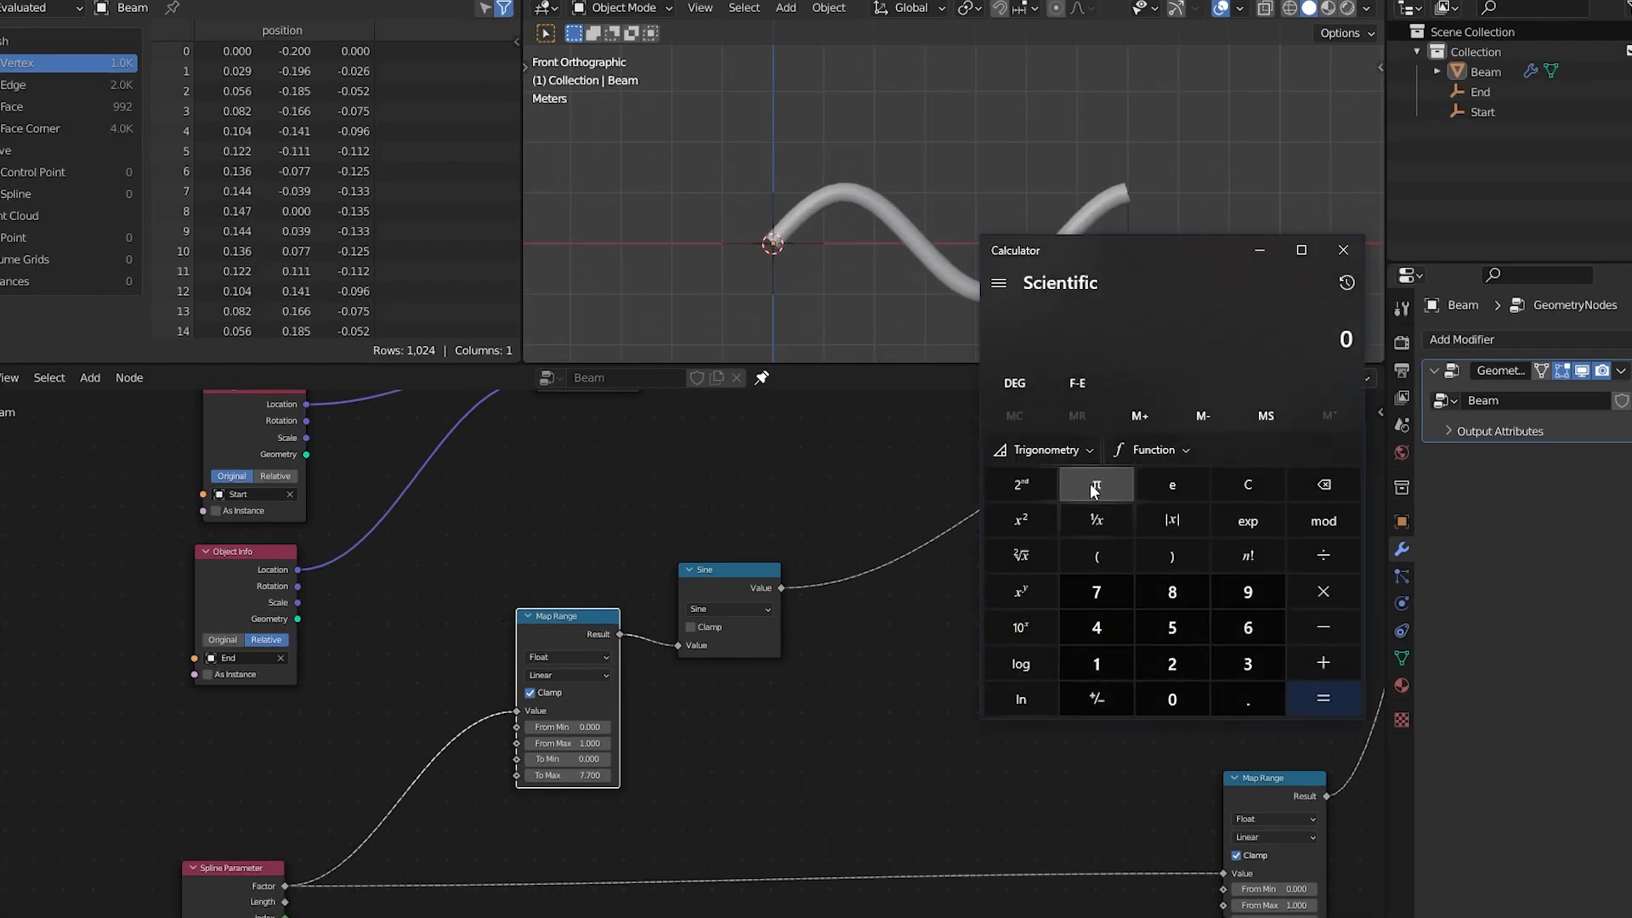
# Step: Compute π × 2 in Calculator and paste the result, 6.283185, as To Max of the Map Range node feeding Sine
pyautogui.click(1077, 482)
pyautogui.click(1322, 593)
pyautogui.click(1180, 666)
pyautogui.click(1316, 697)
pyautogui.moveTo(1000, 336); pyautogui.dragTo(1075, 338)
pyautogui.rightClick(1071, 336)
pyautogui.click(1107, 353)
pyautogui.click(823, 736)
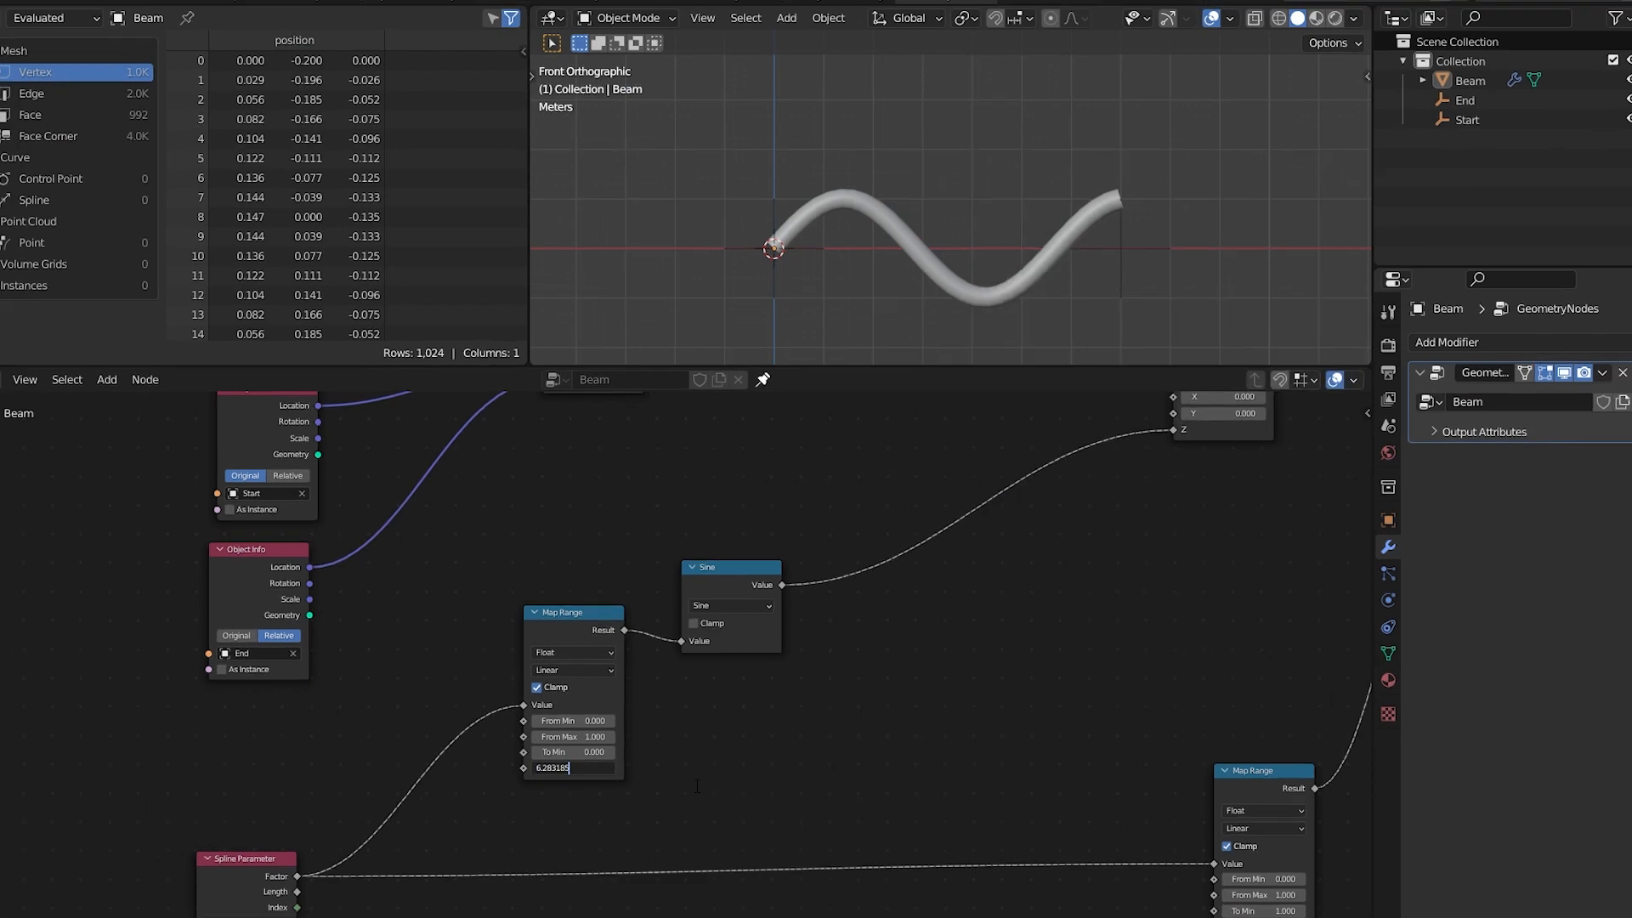
pyautogui.press('Return')
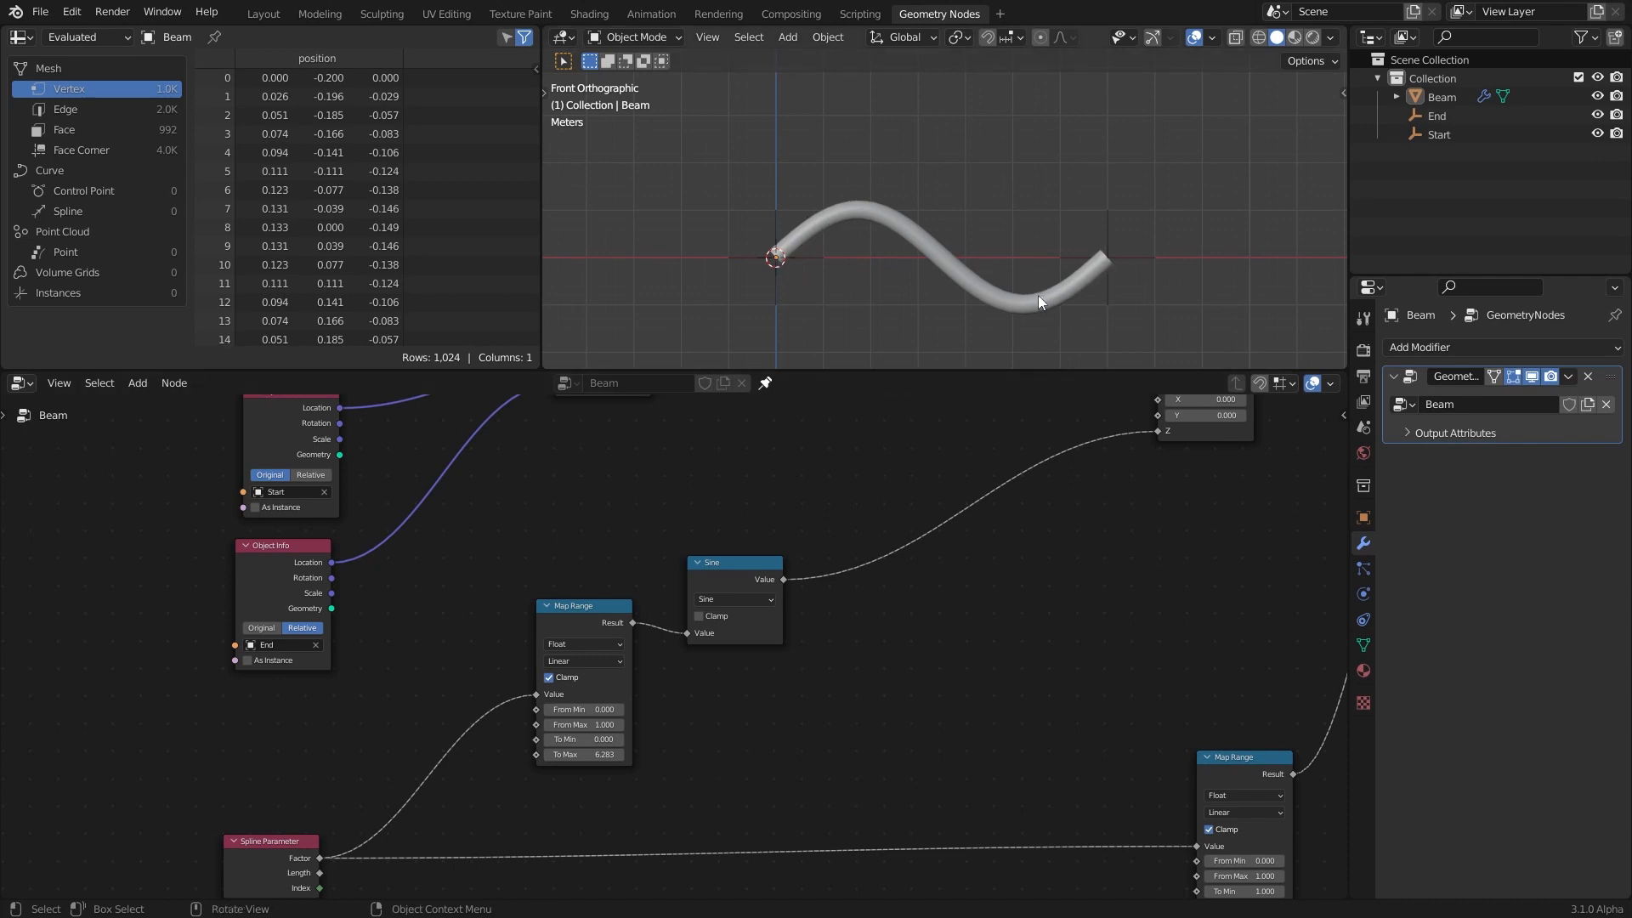
# Step: Move the Sine node and its Map Range node away from the Object Info nodes to make room
pyautogui.moveTo(786, 713); pyautogui.dragTo(897, 678, button='middle')
pyautogui.scroll(2, 897, 678)
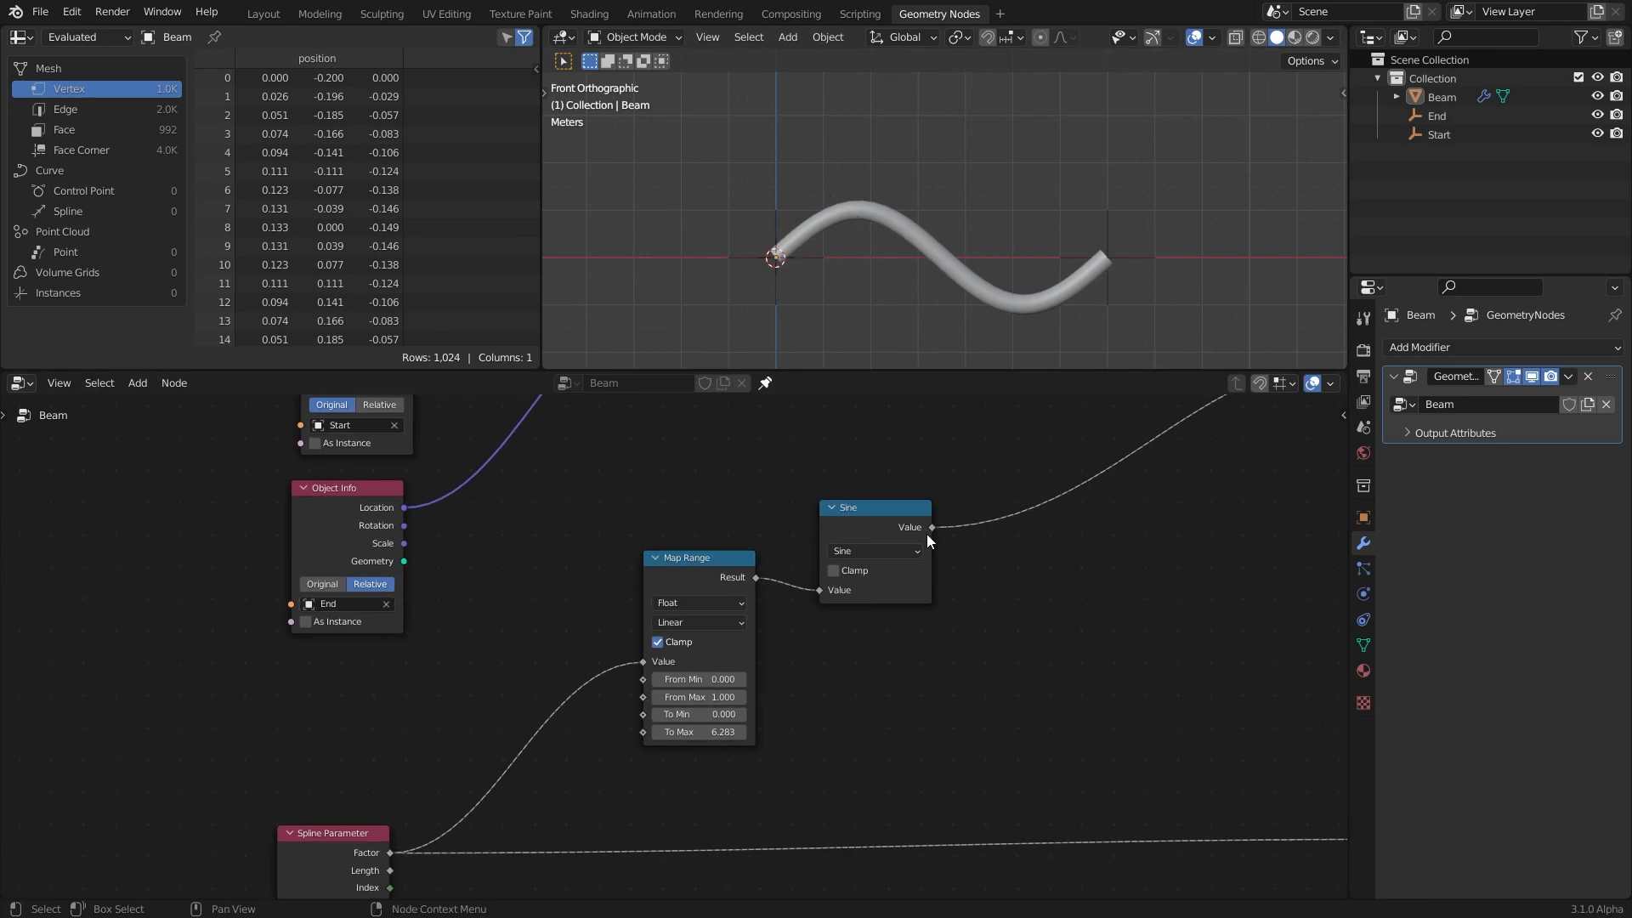
pyautogui.moveTo(885, 505); pyautogui.dragTo(1018, 443)
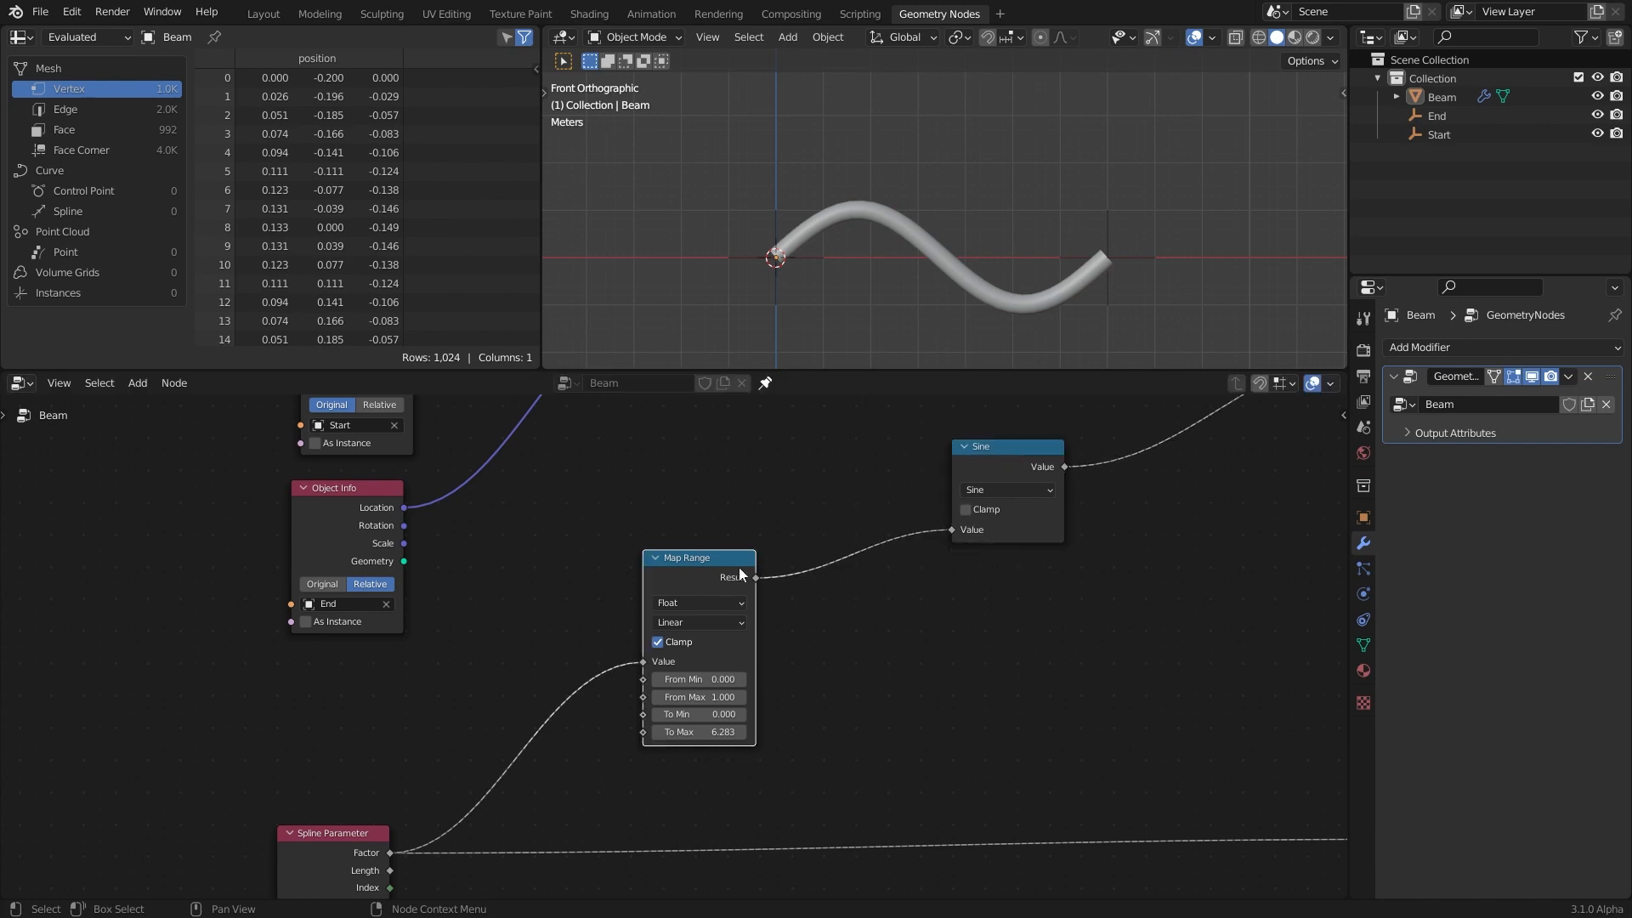
pyautogui.moveTo(732, 578); pyautogui.dragTo(845, 544)
# Step: Add an unconnected Math node between the Object Info and Map Range nodes, and set its operation to Multiply
pyautogui.hotkey('shift', 'a')
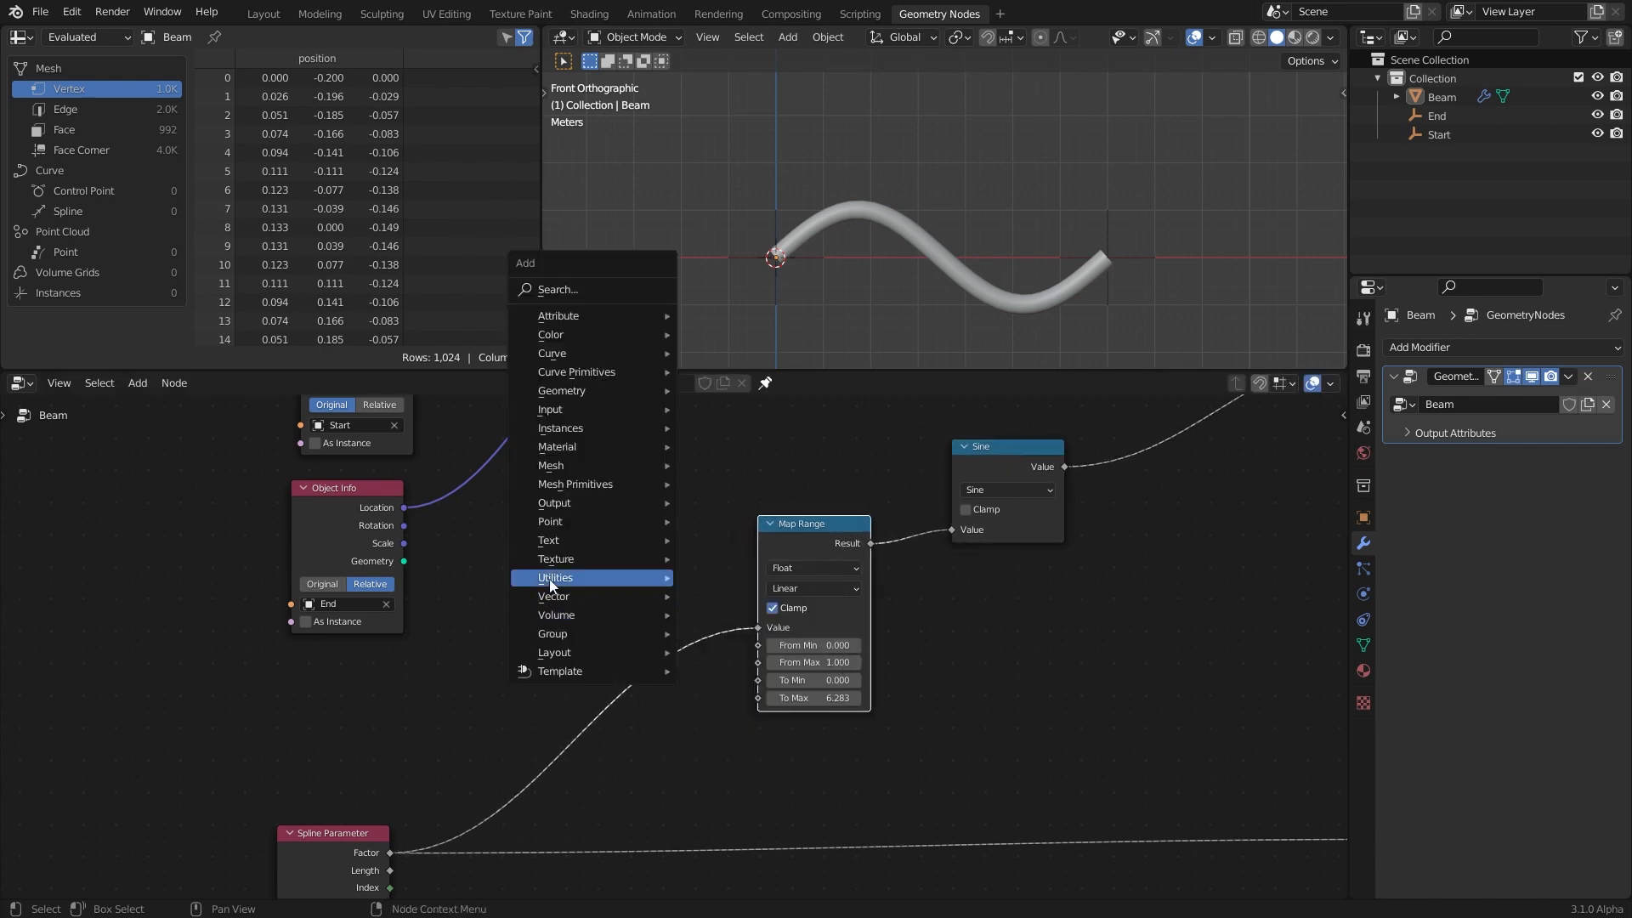
pyautogui.moveTo(586, 578)
pyautogui.click(738, 707)
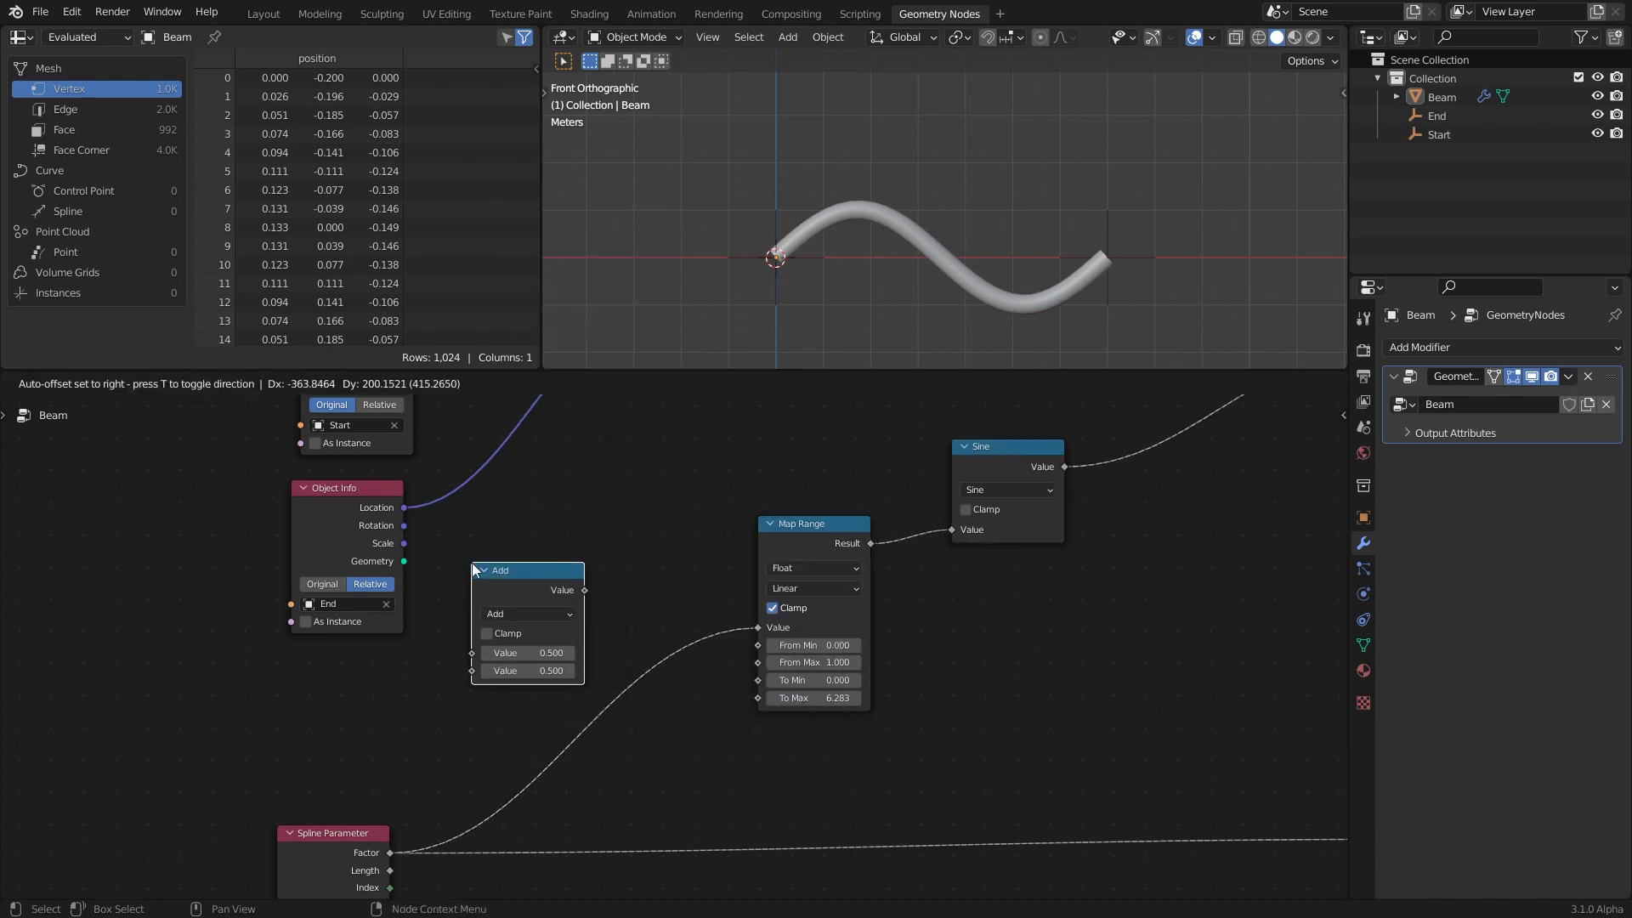
pyautogui.click(476, 568)
pyautogui.click(503, 612)
pyautogui.click(504, 691)
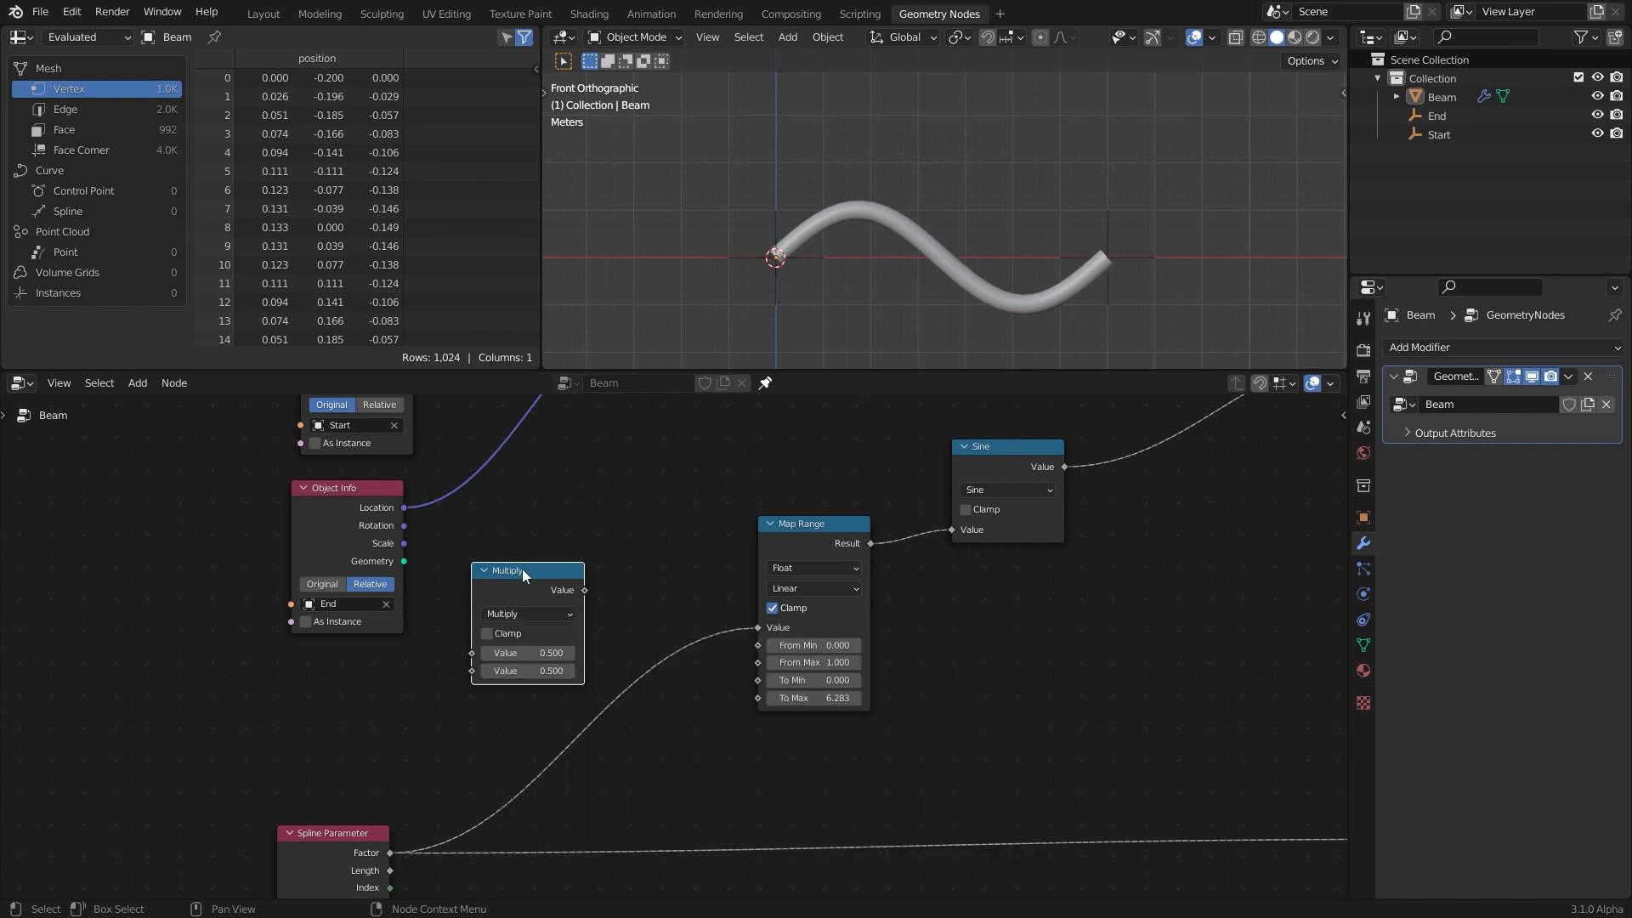
pyautogui.moveTo(522, 569); pyautogui.dragTo(539, 567)
# Step: Set the new Multiply node's values to 1 and pi, and connect its output to the Map Range's To Max
pyautogui.moveTo(543, 654); pyautogui.dragTo(544, 670)
pyautogui.write('1')
pyautogui.press('Return')
pyautogui.moveTo(542, 582); pyautogui.dragTo(522, 581)
pyautogui.click(523, 669)
pyautogui.write('p')
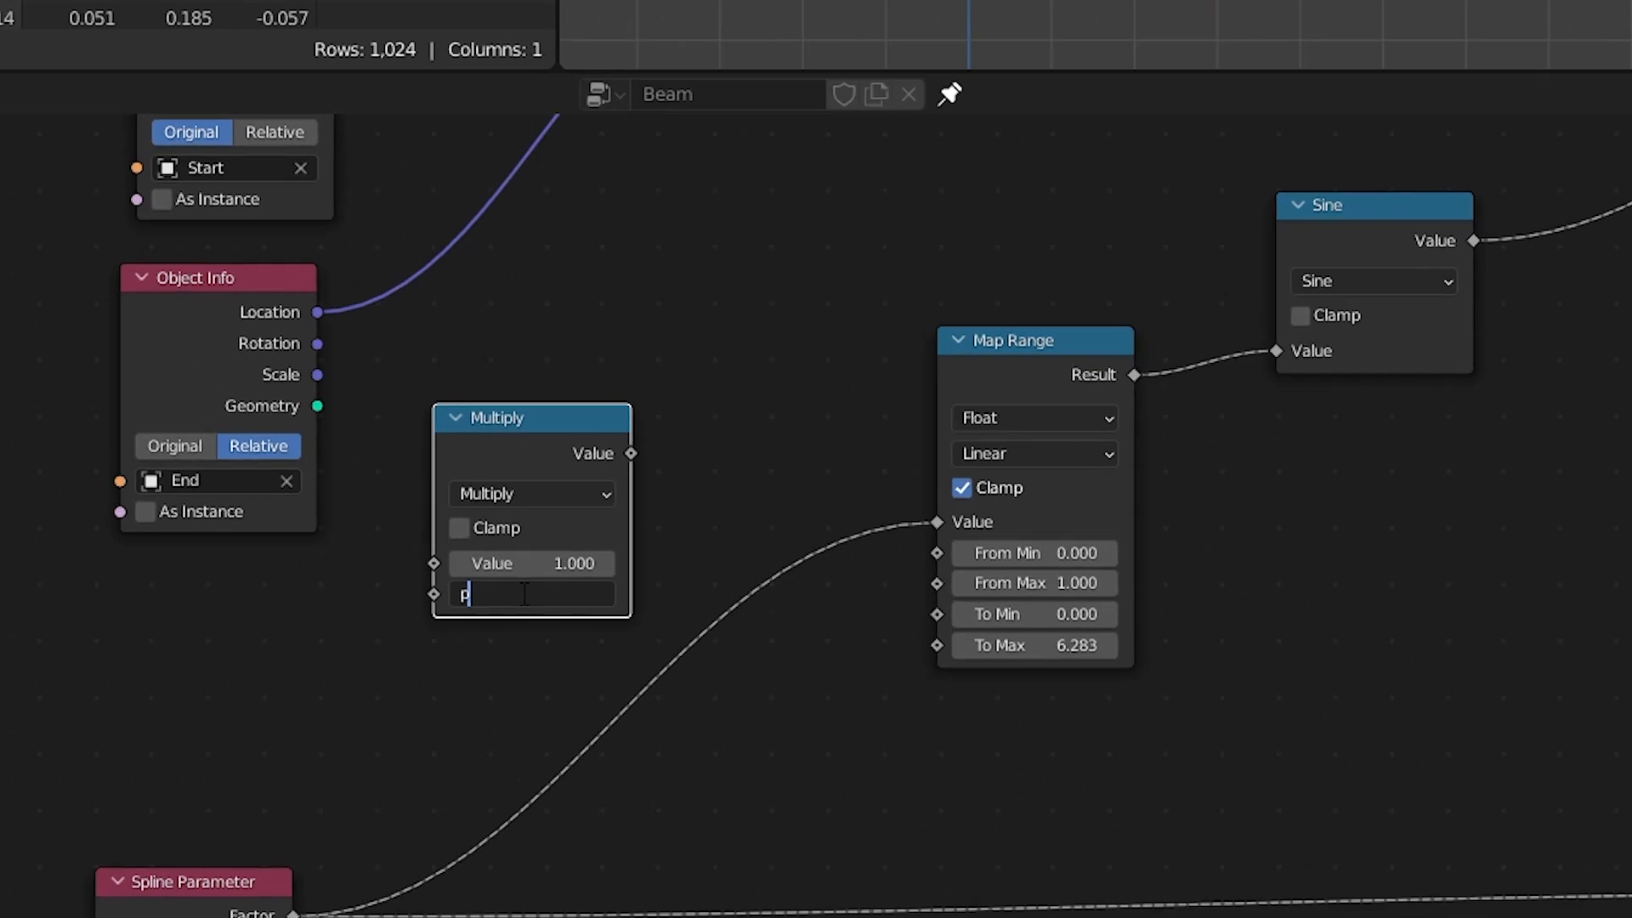
pyautogui.write('i')
pyautogui.press('Return')
pyautogui.moveTo(631, 453); pyautogui.dragTo(936, 645)
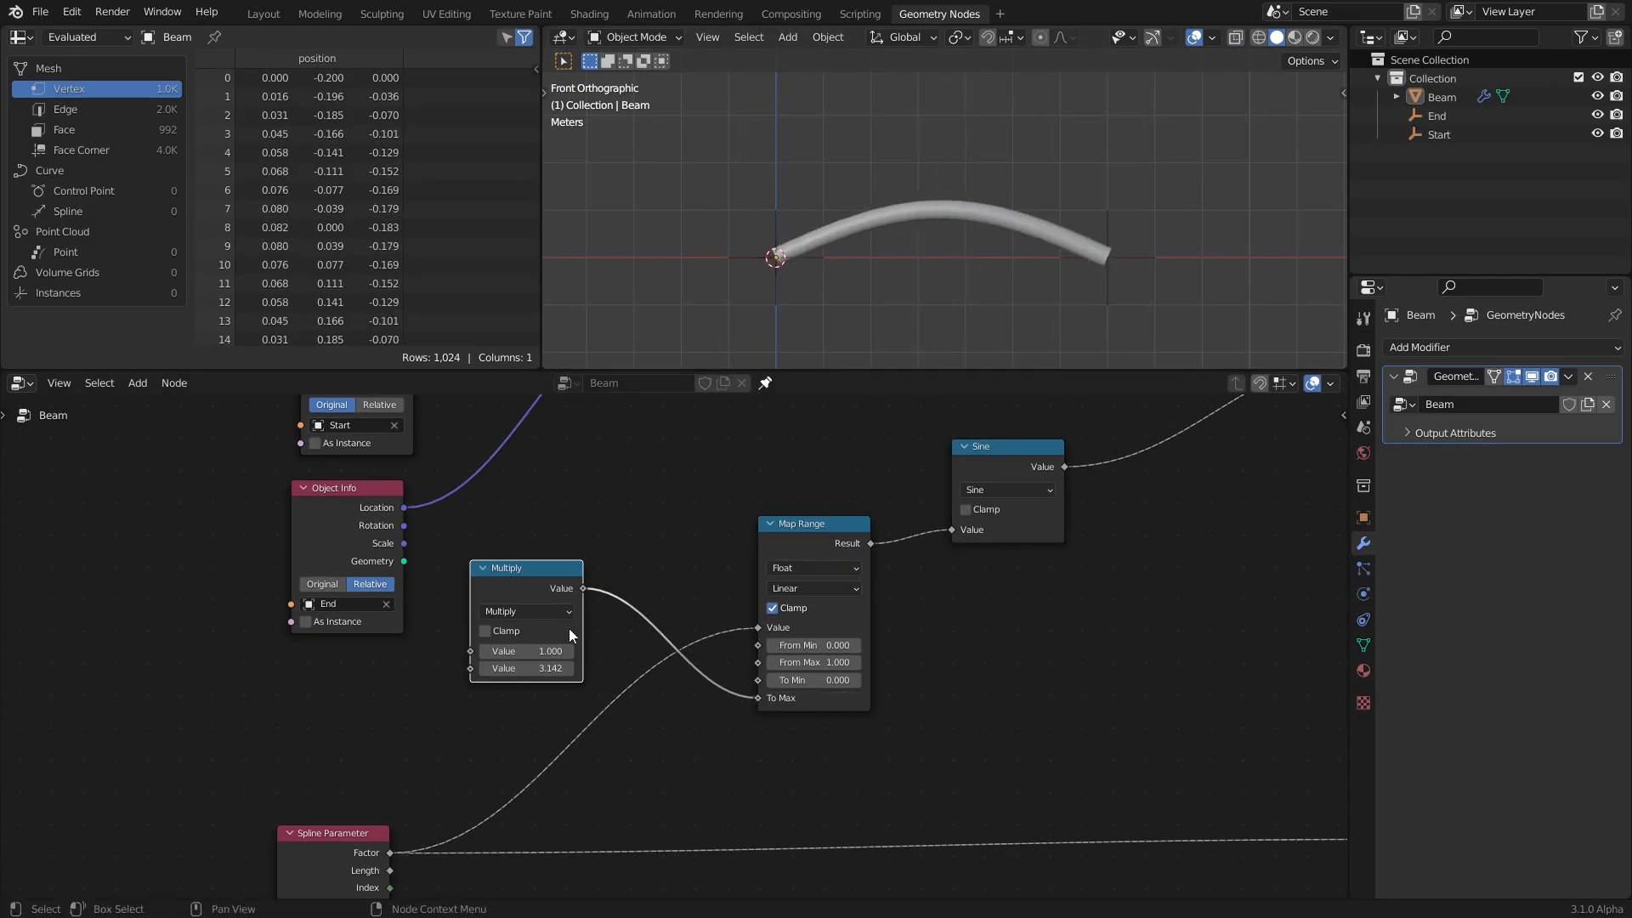
# Step: Try 2 and 3 as the first value of the Multiply node feeding To Max, then set it to 4
pyautogui.moveTo(516, 653)
pyautogui.mouseDown()
pyautogui.moveTo(547, 653)
pyautogui.moveTo(516, 652)
pyautogui.mouseUp()
pyautogui.click(516, 653)
pyautogui.write('2')
pyautogui.press('Return')
pyautogui.click(516, 654)
pyautogui.write('3')
pyautogui.press('Return')
pyautogui.click(516, 653)
pyautogui.write('4')
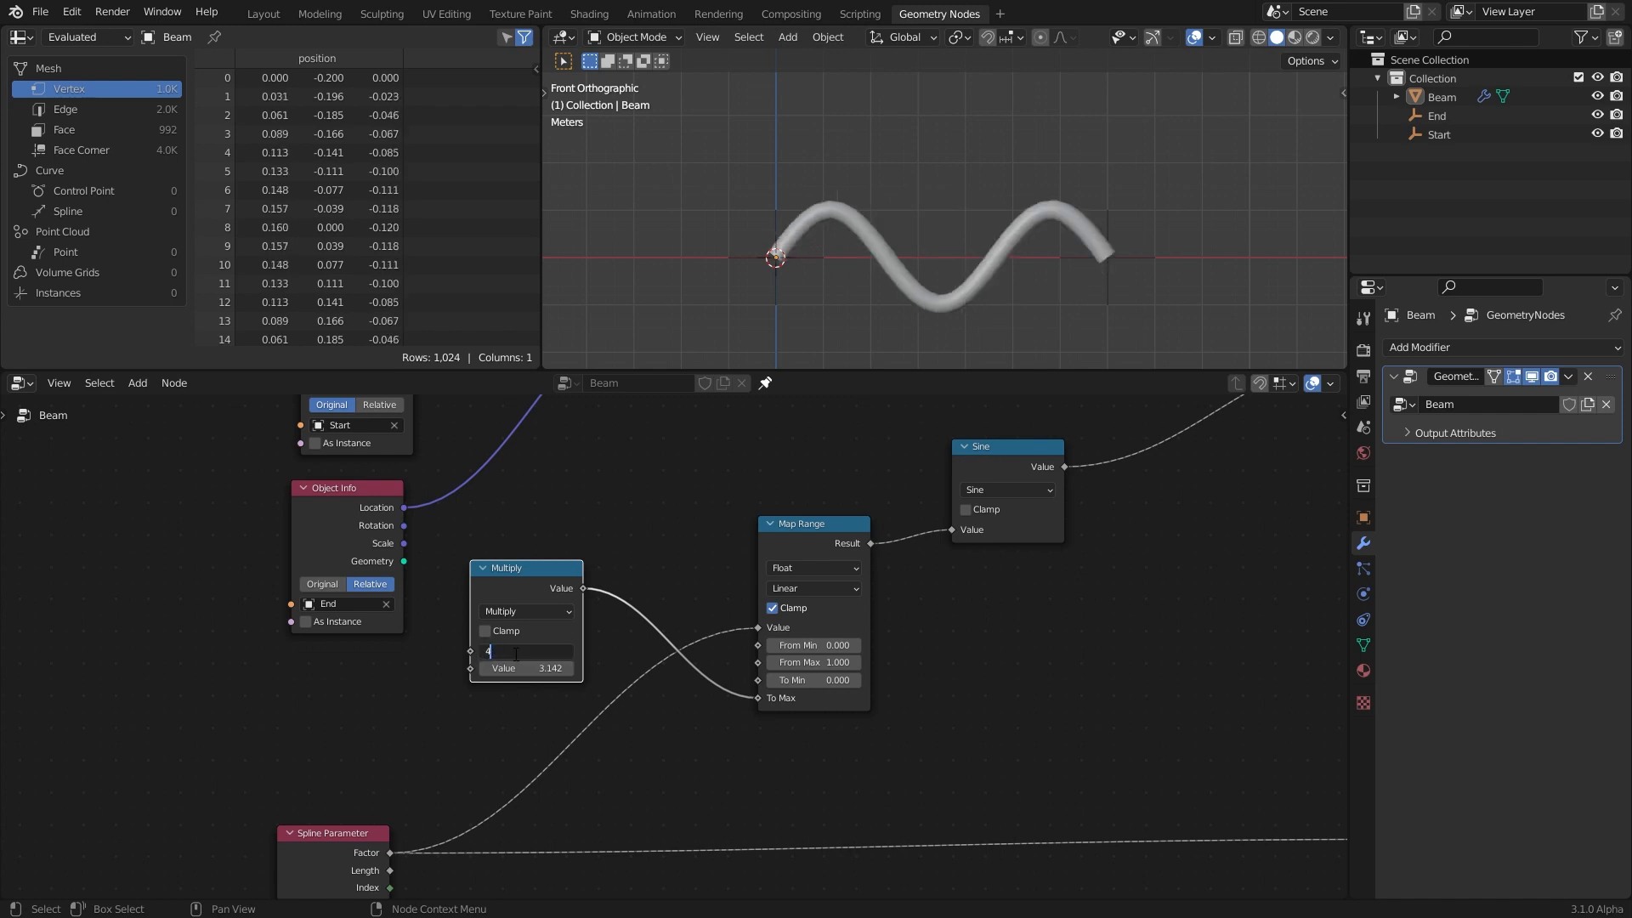
pyautogui.press('Return')
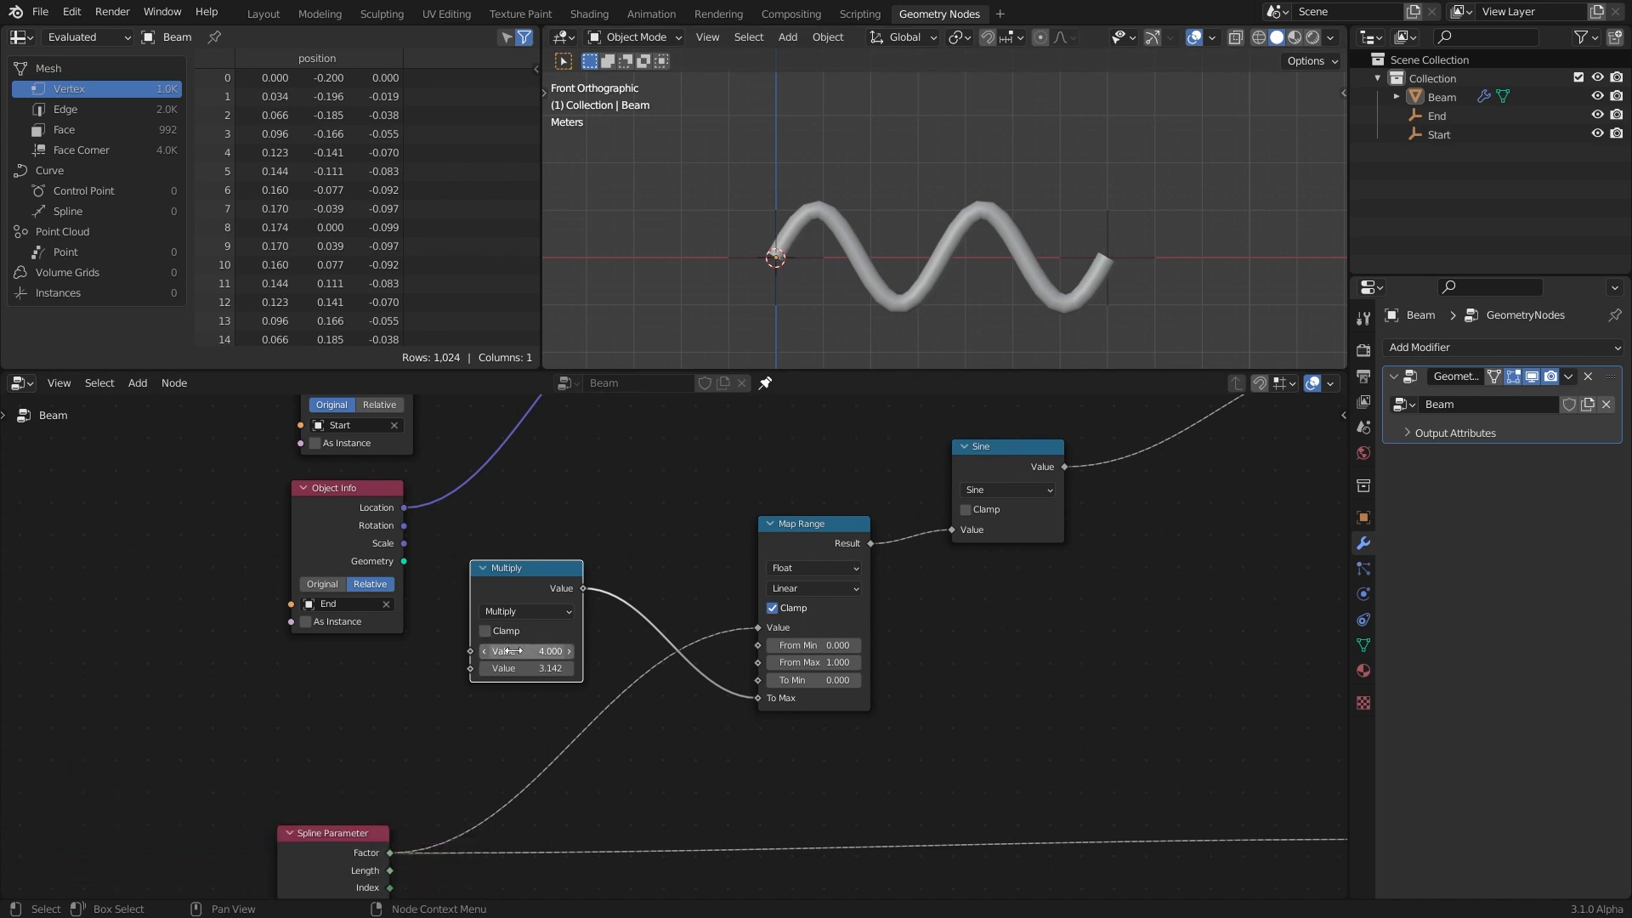
# Step: Insert a Multiply Math node between Sine and the Combine XYZ's Z input, and set its value to 0.2
pyautogui.scroll(-2, 637, 740)
pyautogui.hotkey('shift', 'a')
pyautogui.moveTo(693, 675)
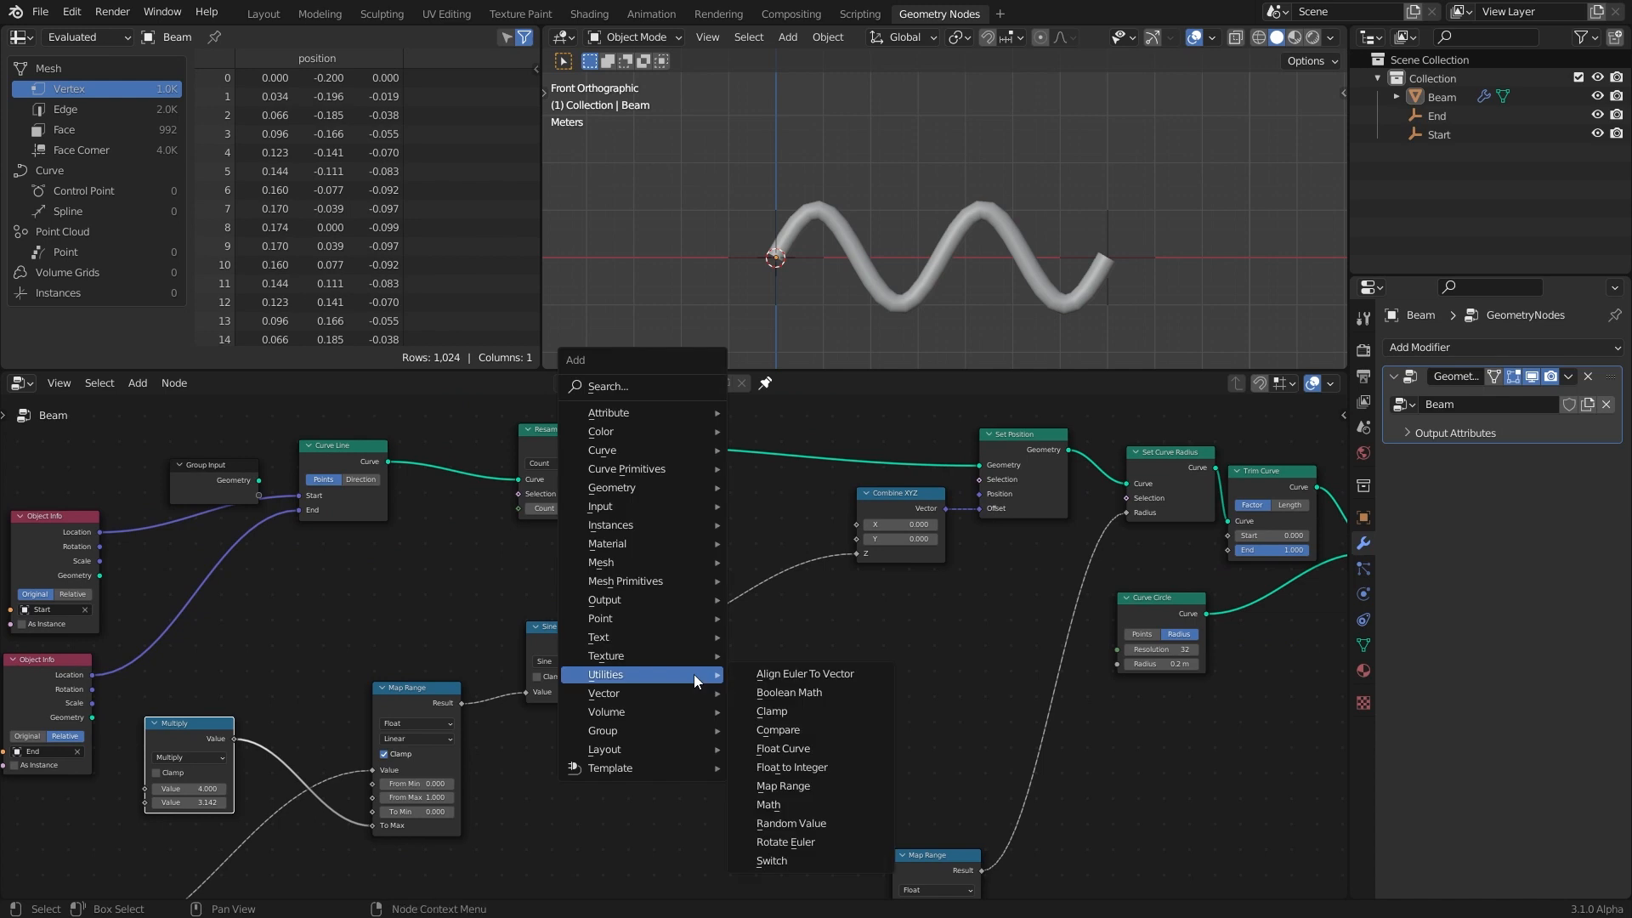
pyautogui.click(769, 804)
pyautogui.click(766, 569)
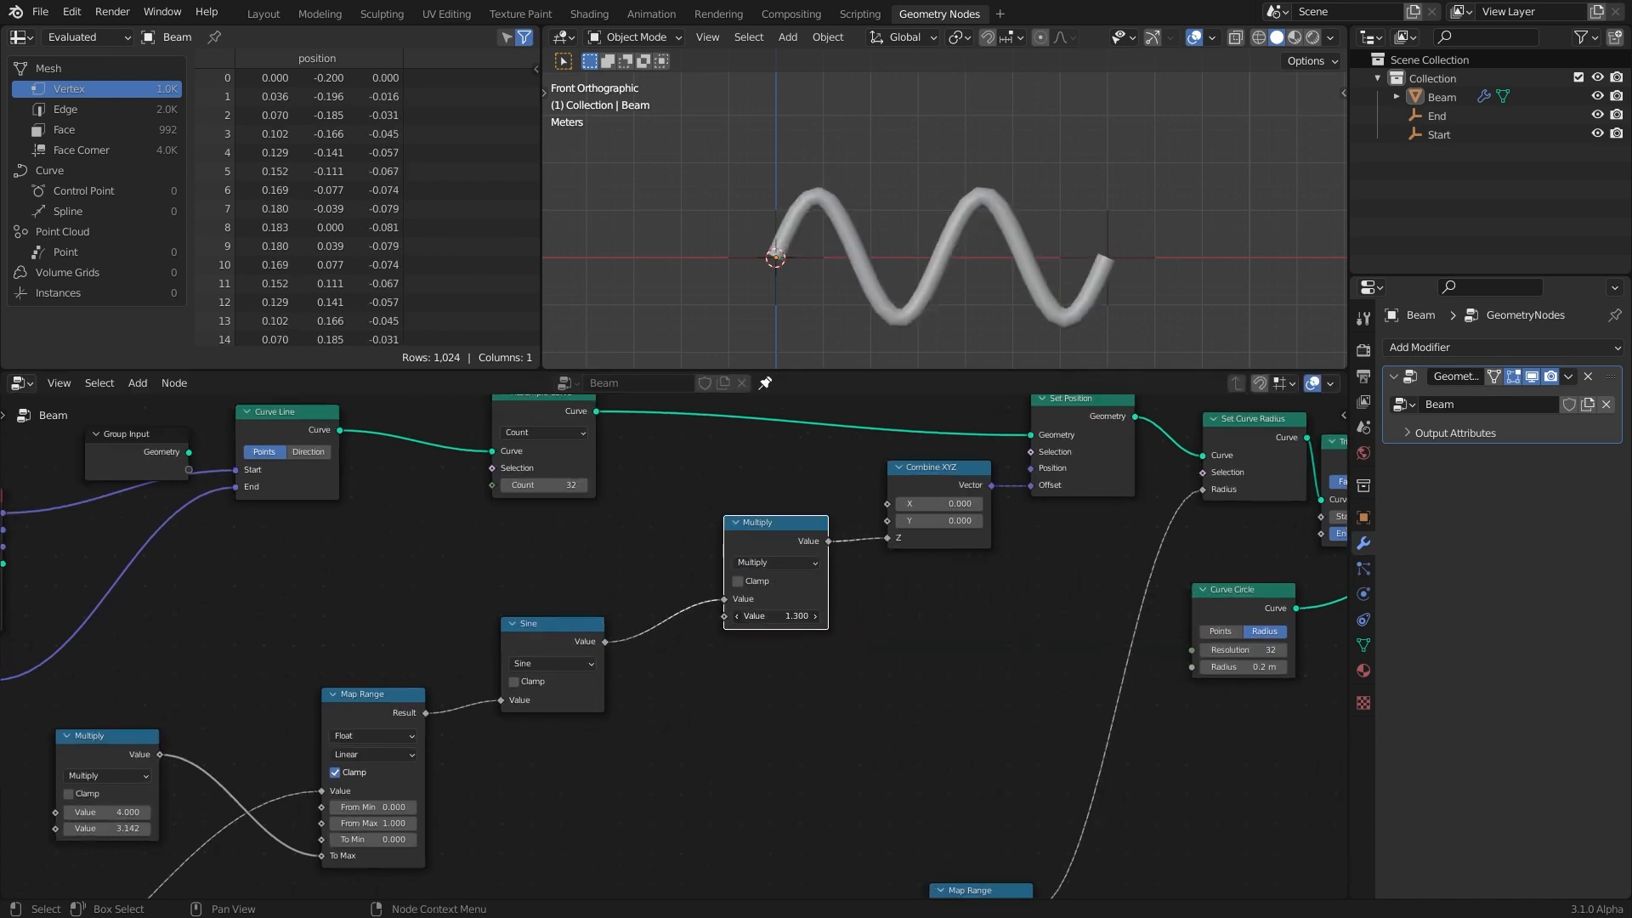
pyautogui.moveTo(773, 619)
pyautogui.mouseDown()
pyautogui.moveTo(709, 619)
pyautogui.moveTo(773, 620)
pyautogui.mouseUp()
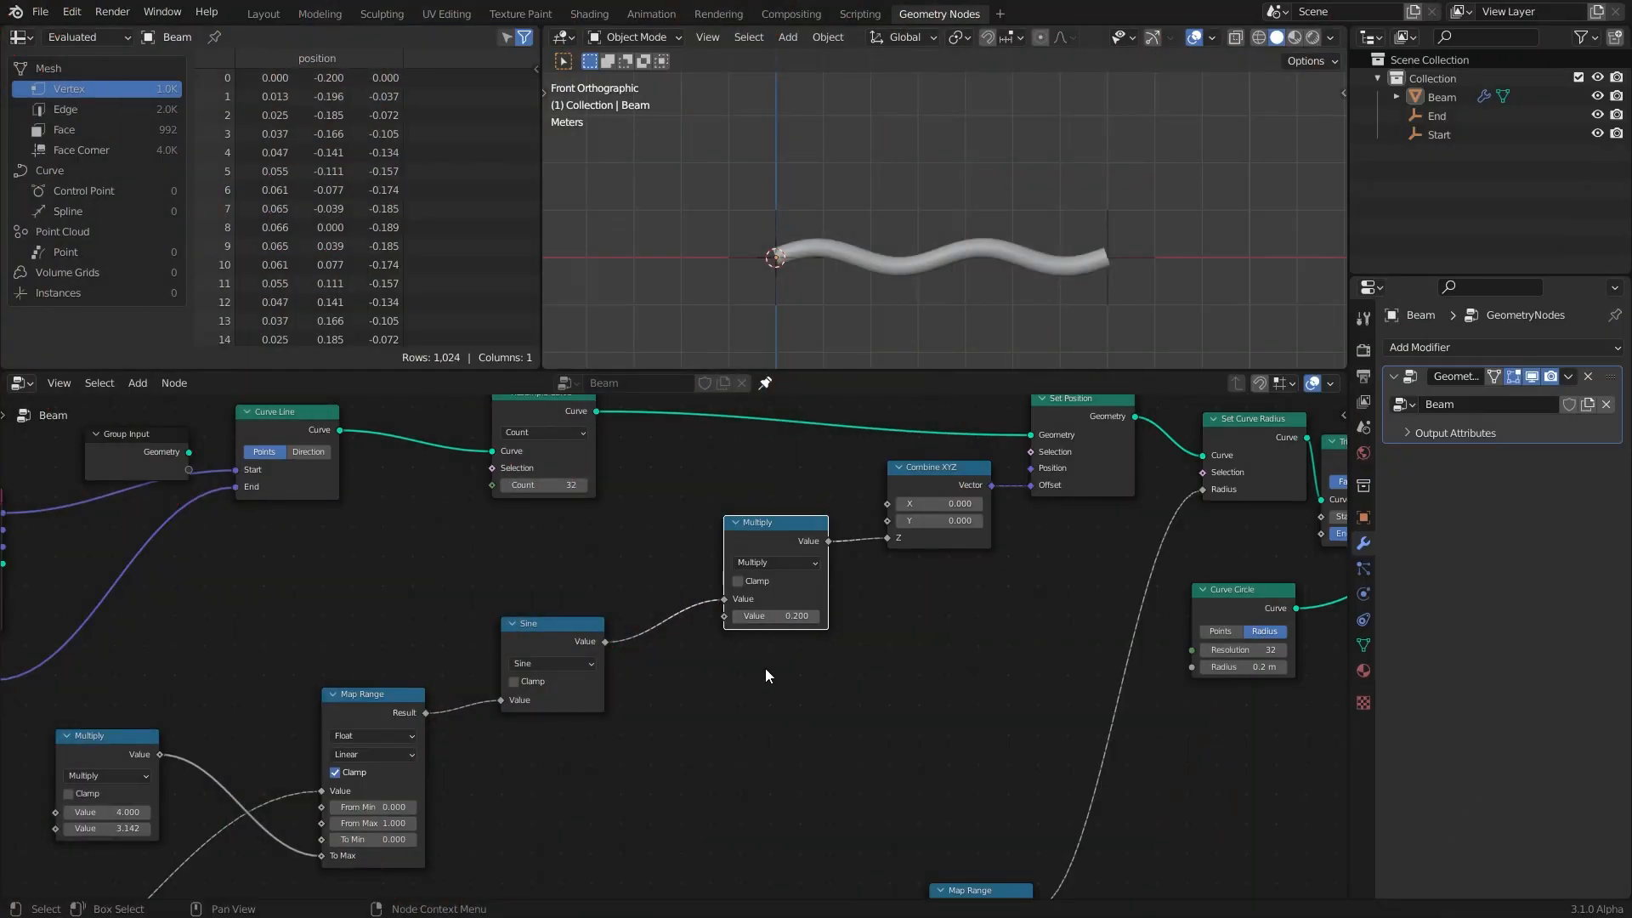
# Step: Insert a Math node set to Add between Map Range and Sine, and try different offset values on it
pyautogui.scroll(-1, 761, 684)
pyautogui.moveTo(751, 703); pyautogui.dragTo(940, 630, button='middle')
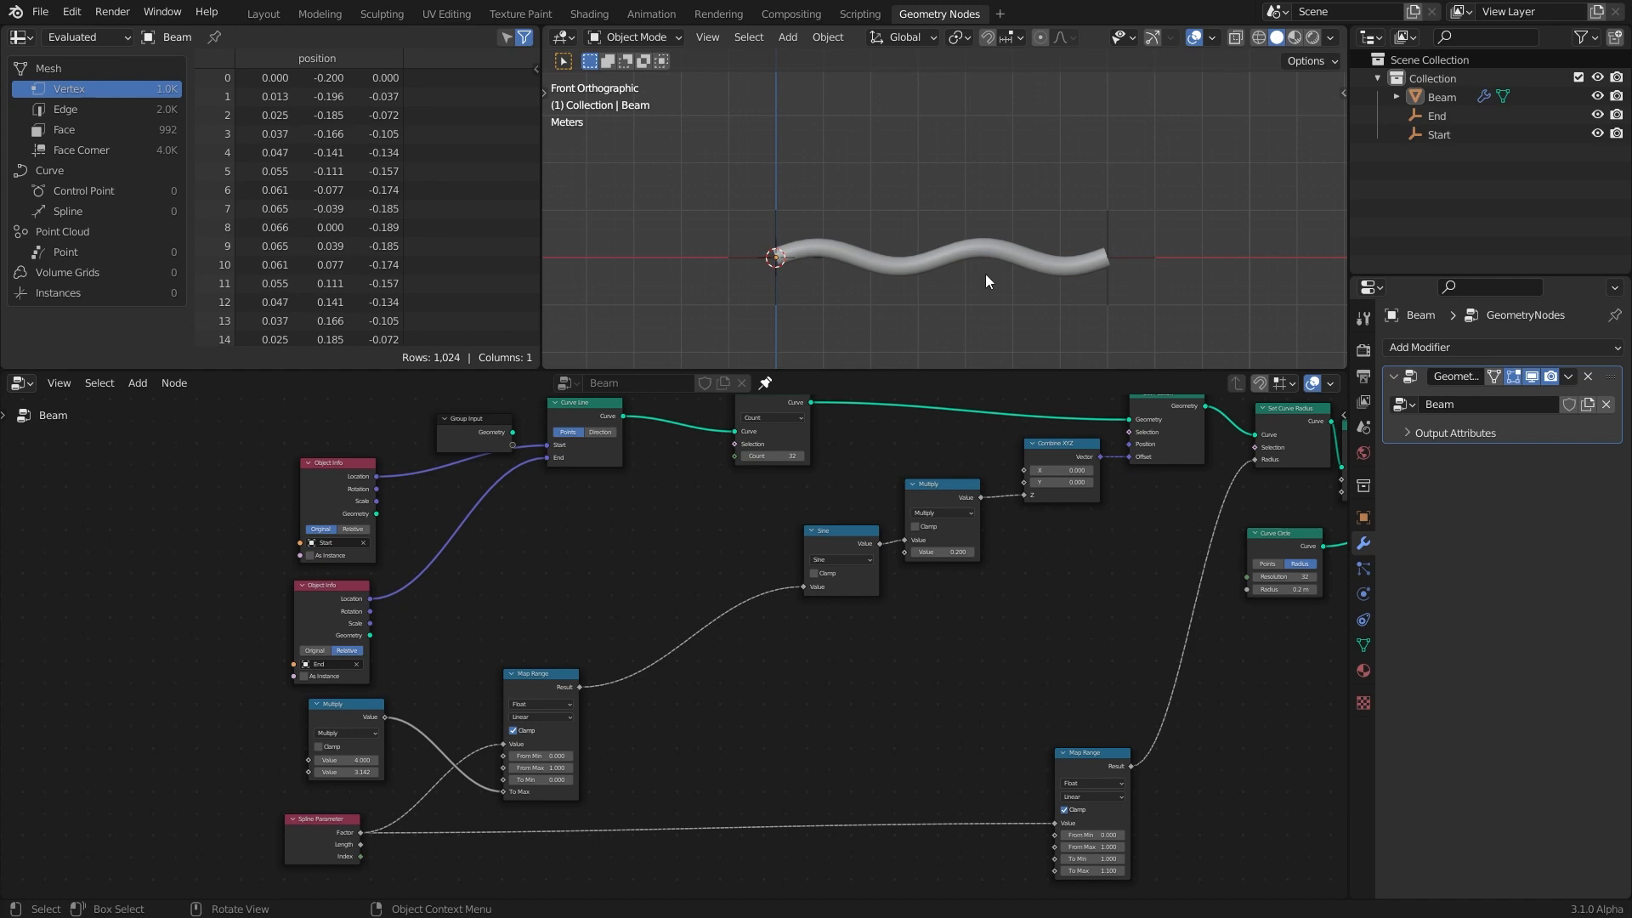
pyautogui.scroll(2, 826, 667)
pyautogui.hotkey('shift', 'a')
pyautogui.moveTo(725, 615)
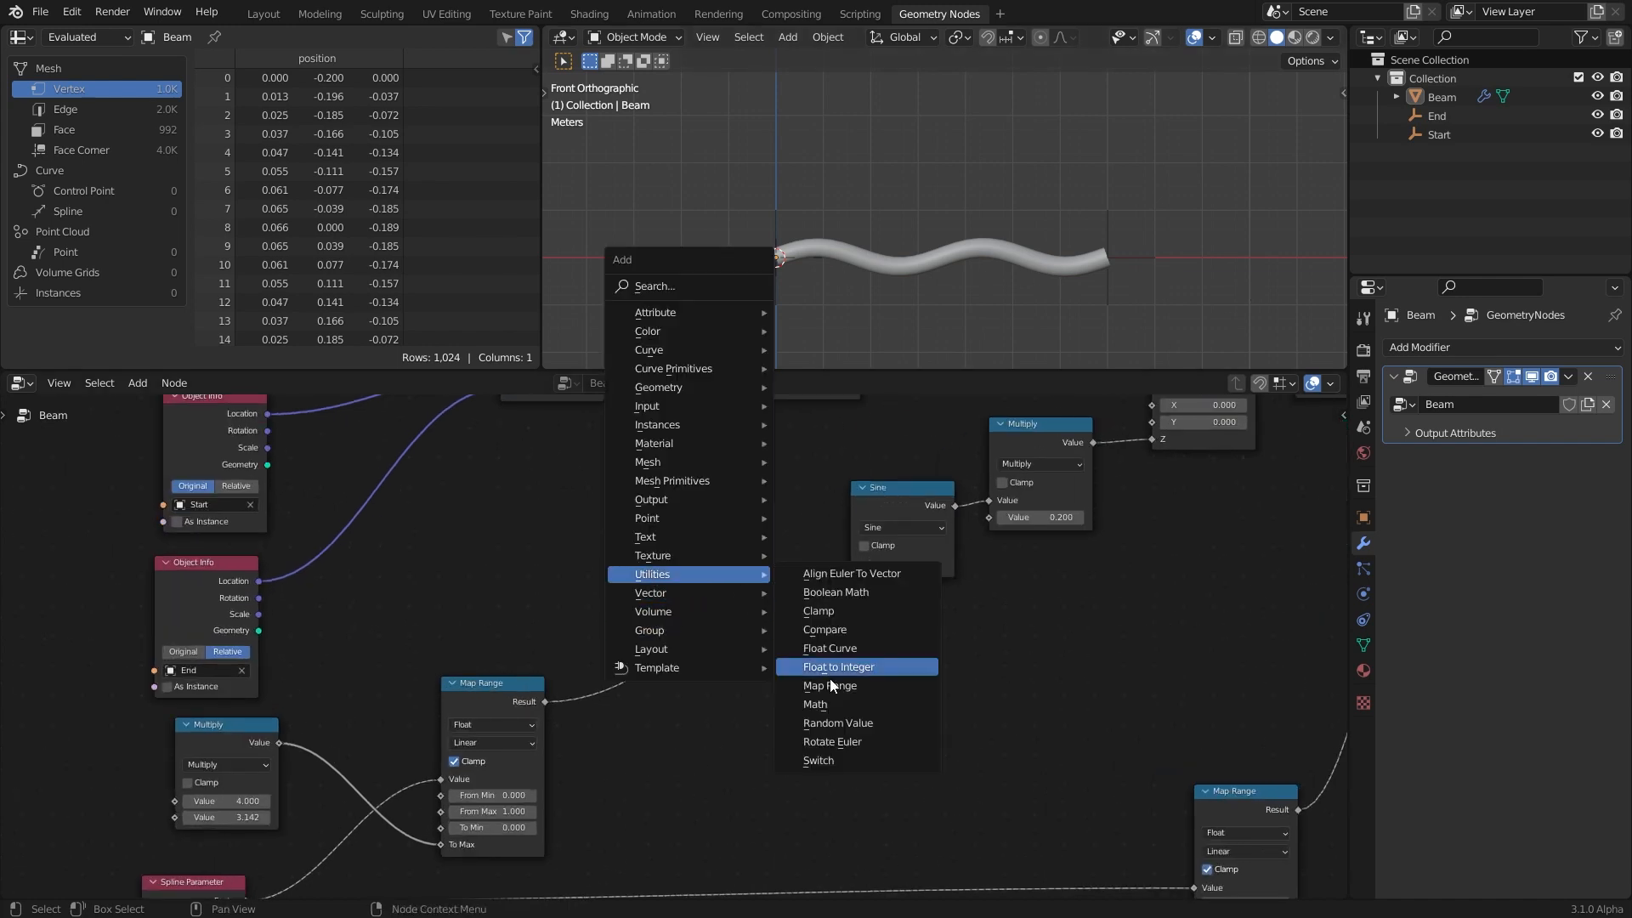
pyautogui.click(829, 704)
pyautogui.click(686, 557)
pyautogui.moveTo(736, 562); pyautogui.dragTo(710, 568)
pyautogui.moveTo(712, 658)
pyautogui.mouseDown()
pyautogui.moveTo(831, 658)
pyautogui.moveTo(626, 657)
pyautogui.moveTo(727, 659)
pyautogui.mouseUp()
# Step: Change the Add node before Sine to Subtract, try values including 18, and set its value to 0
pyautogui.click(706, 605)
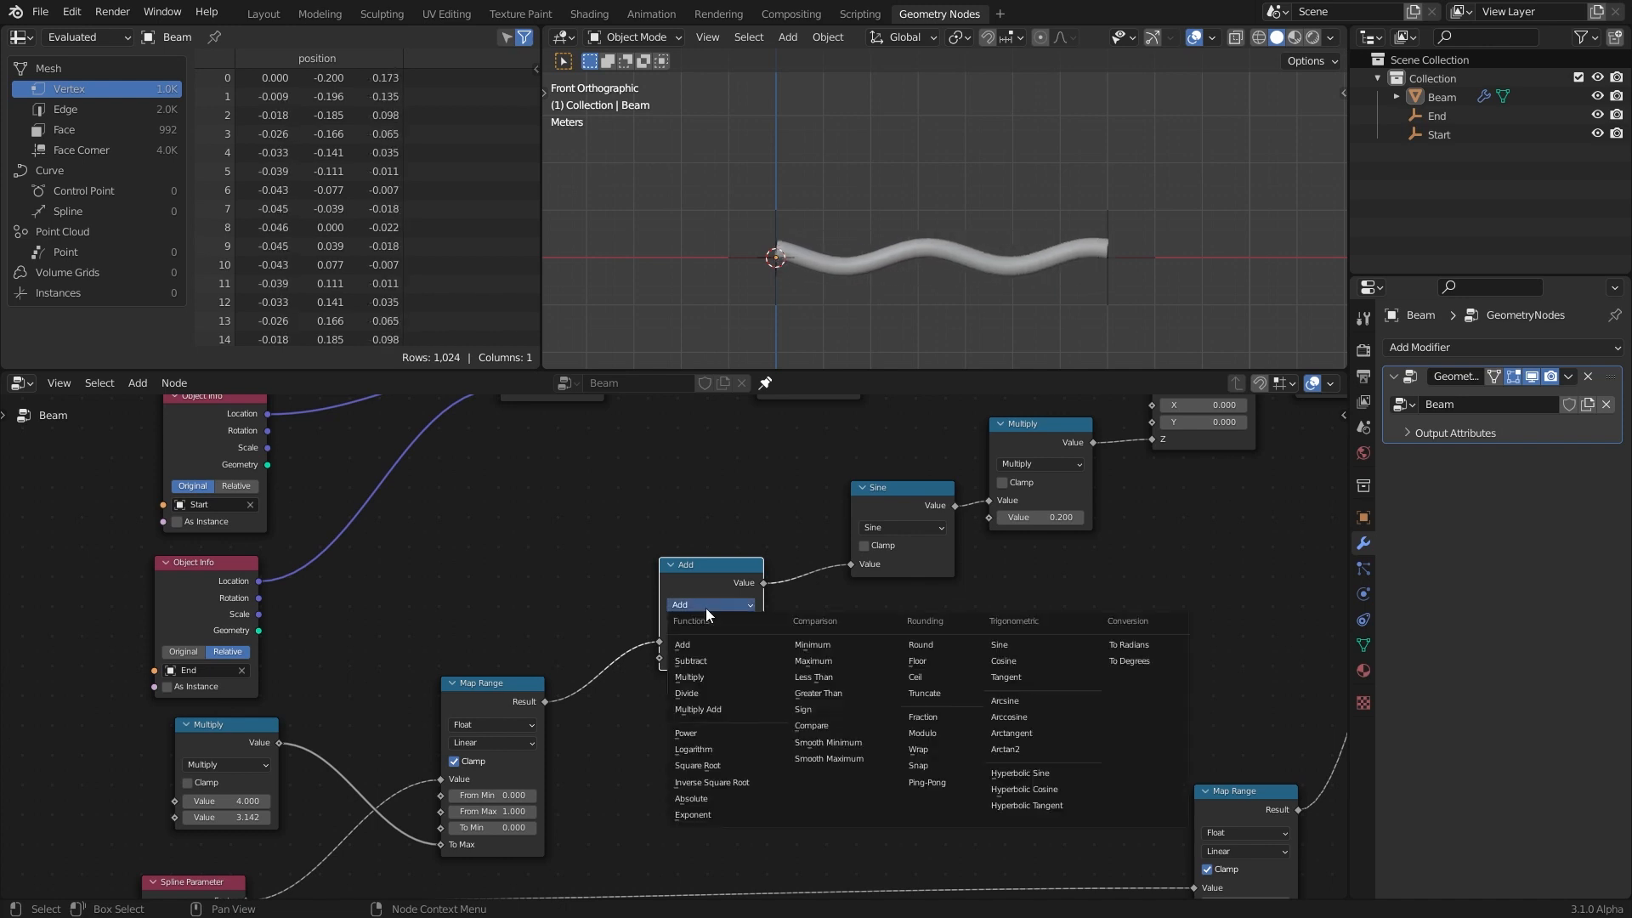
pyautogui.click(711, 663)
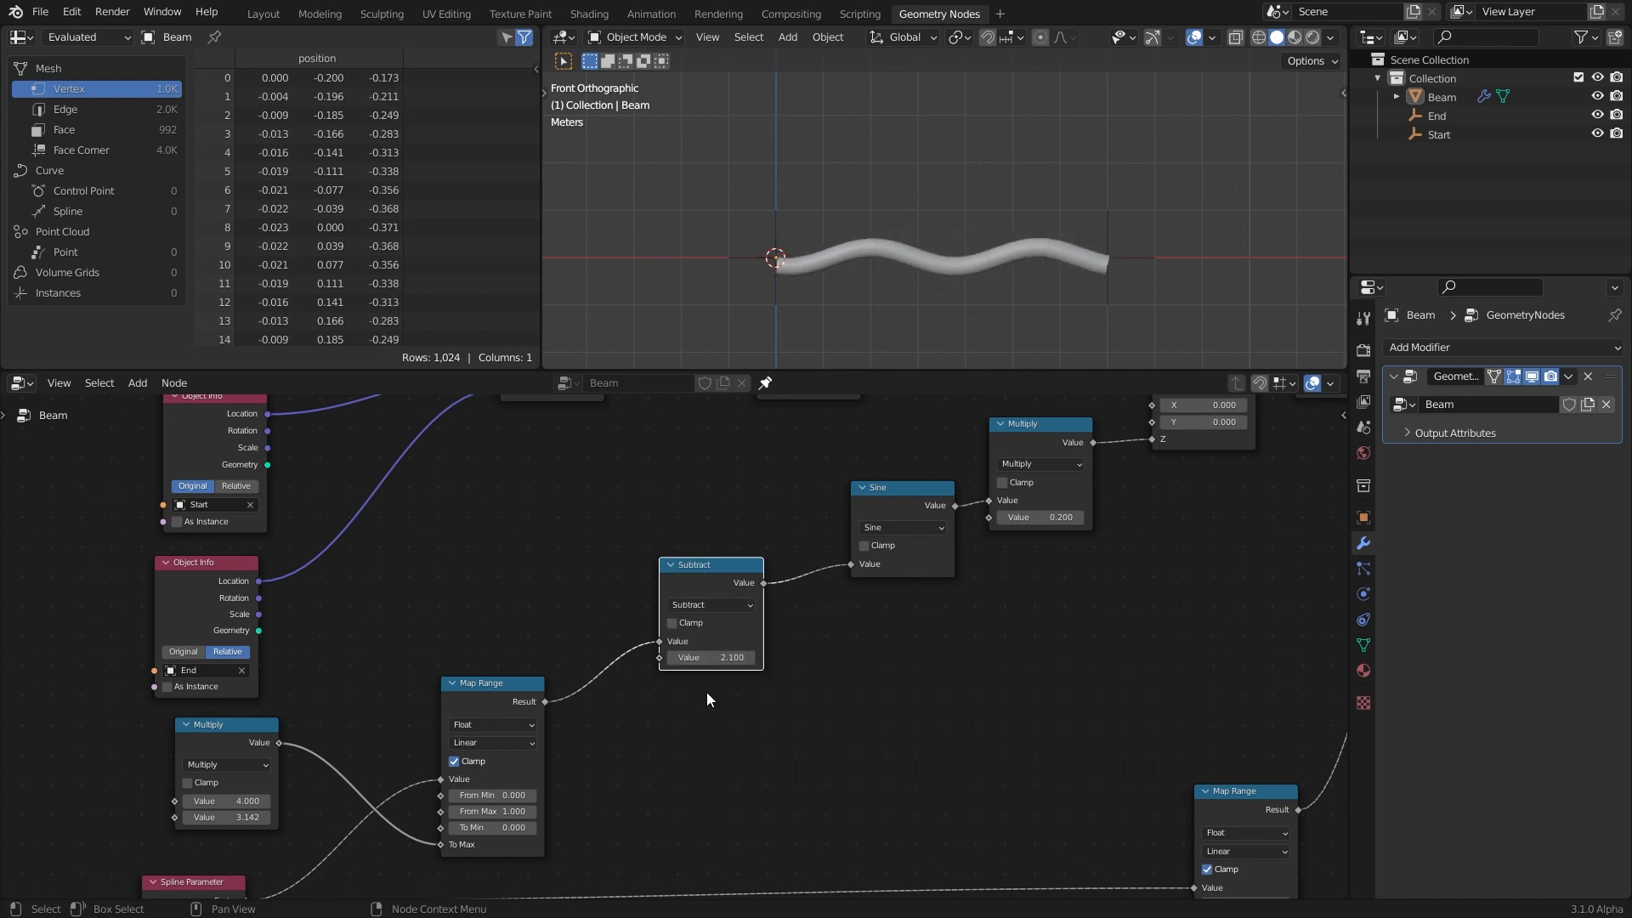
pyautogui.moveTo(704, 657); pyautogui.dragTo(744, 656)
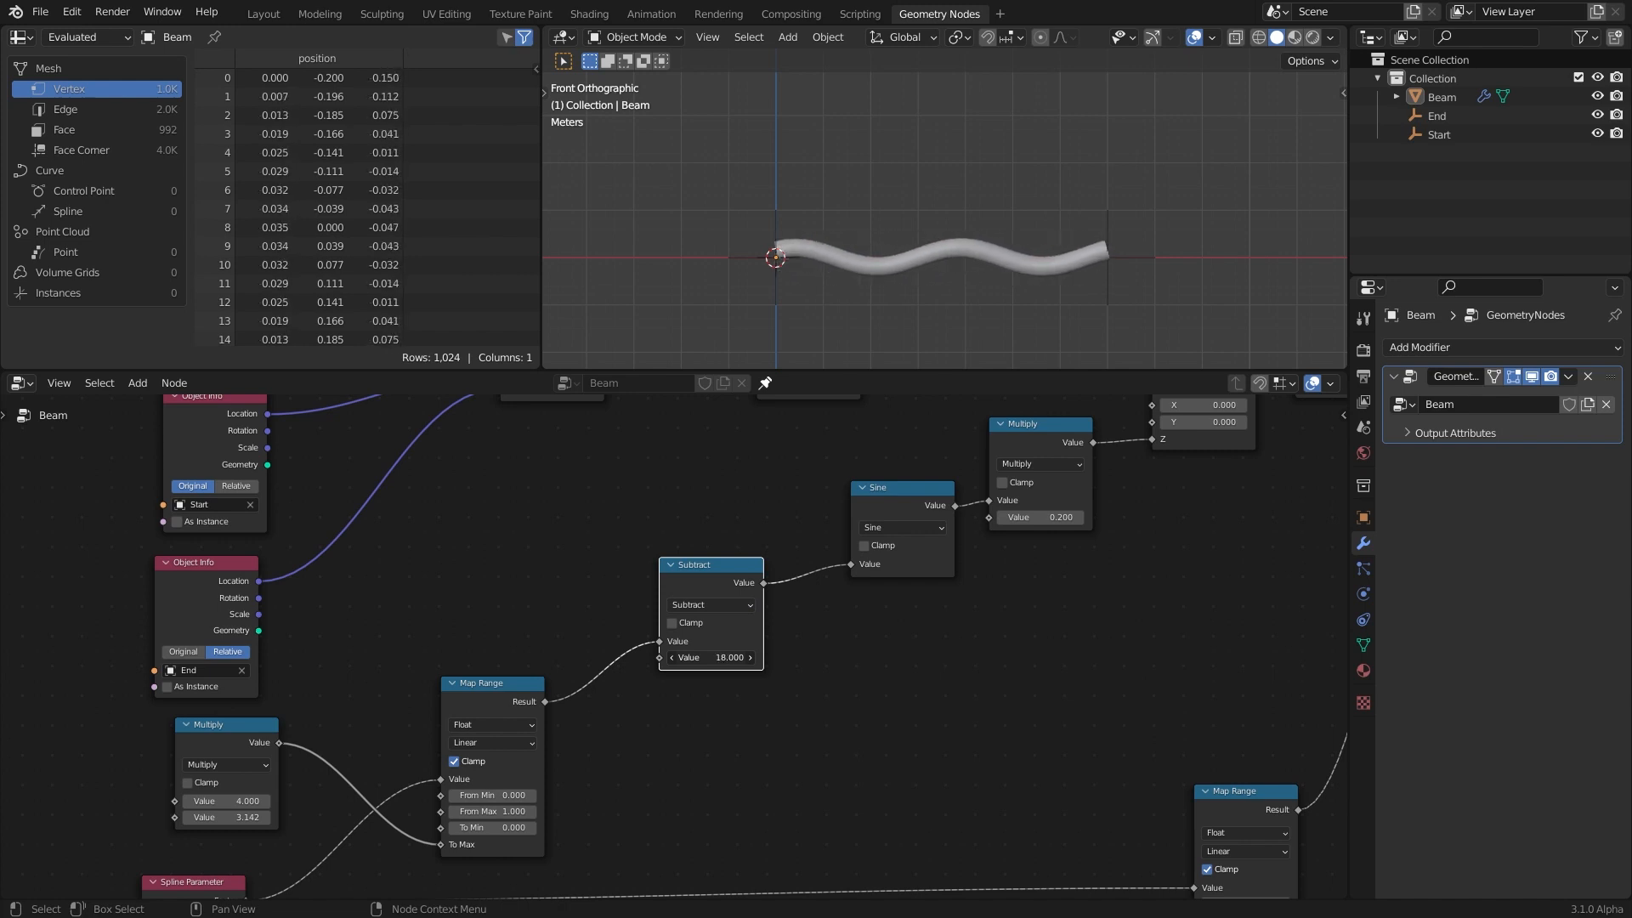
pyautogui.write('0')
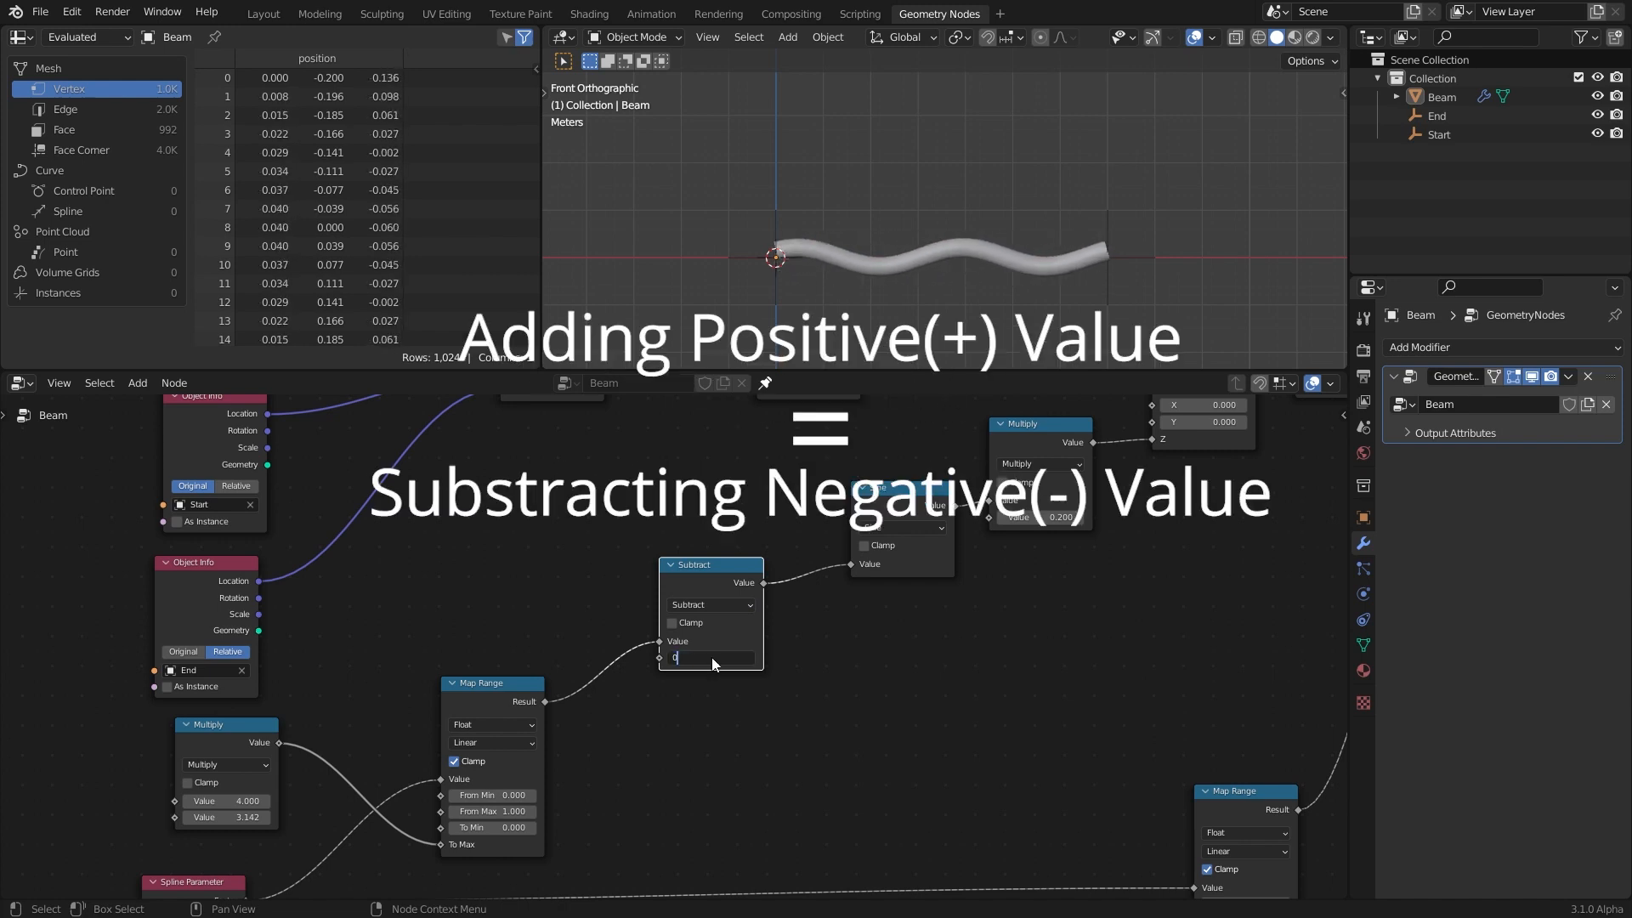
pyautogui.press('Return')
# Step: Try 6 as the first value of the Multiply node feeding To Max, then return it to 4
pyautogui.scroll(-1, 712, 657)
pyautogui.moveTo(290, 778)
pyautogui.mouseDown()
pyautogui.moveTo(263, 779)
pyautogui.moveTo(288, 779)
pyautogui.mouseUp()
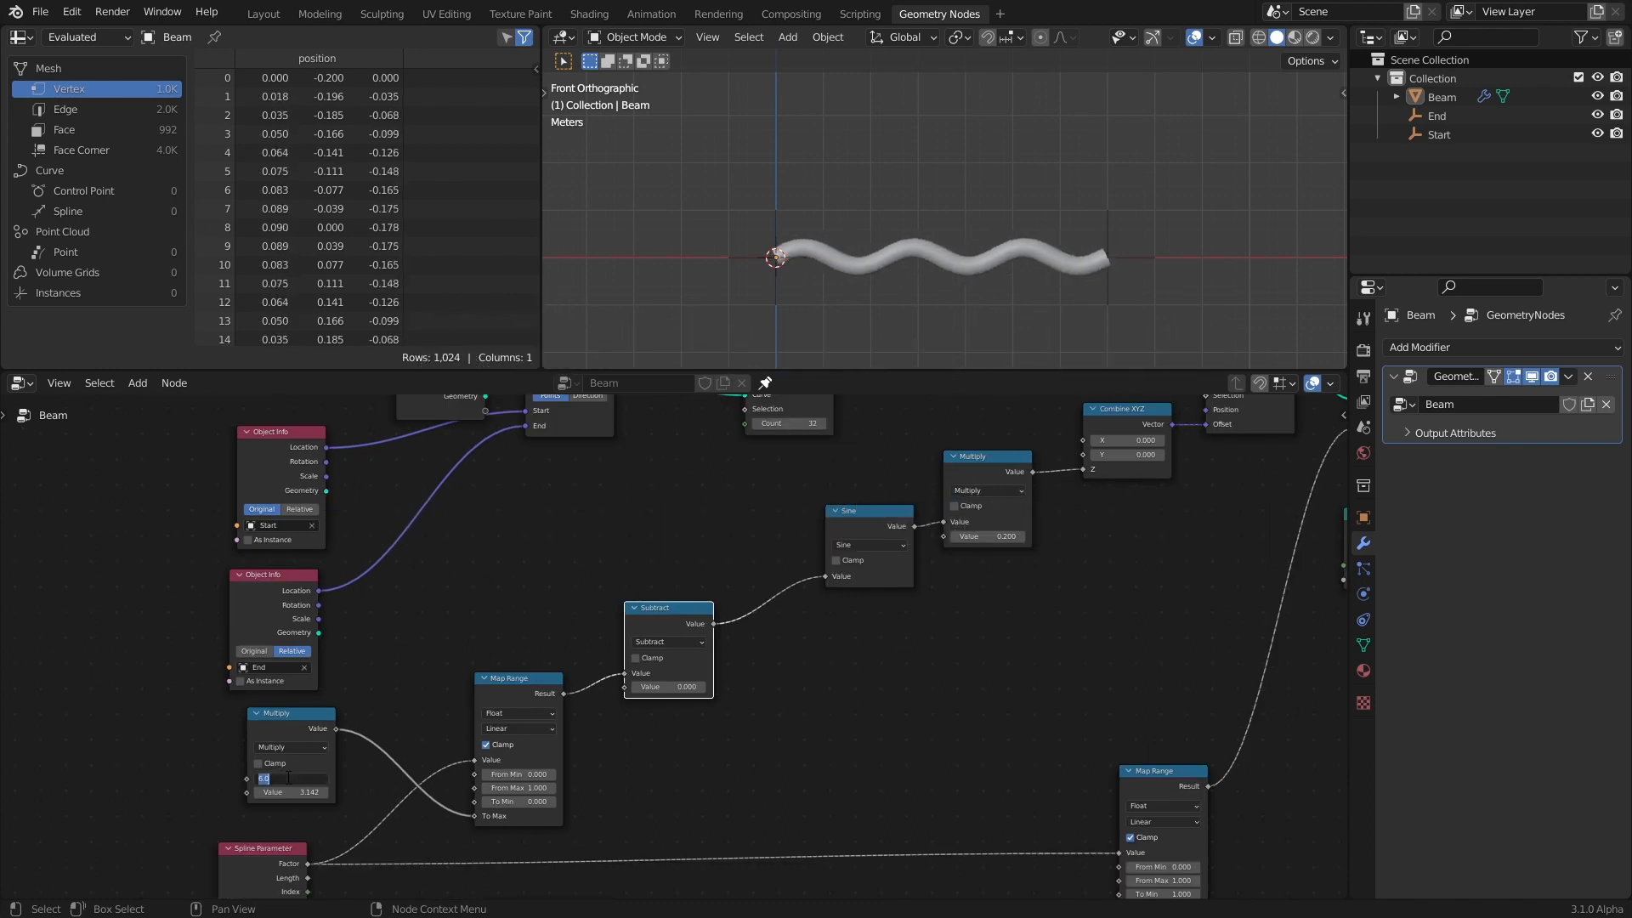
pyautogui.write('4')
pyautogui.press('Return')
# Step: Shift the Sine and following Multiply nodes aside, and add a ColorRamp node fed by the Spline Parameter's Factor
pyautogui.moveTo(849, 535); pyautogui.dragTo(756, 575)
pyautogui.moveTo(980, 463); pyautogui.dragTo(886, 486)
pyautogui.moveTo(308, 863); pyautogui.dragTo(962, 640)
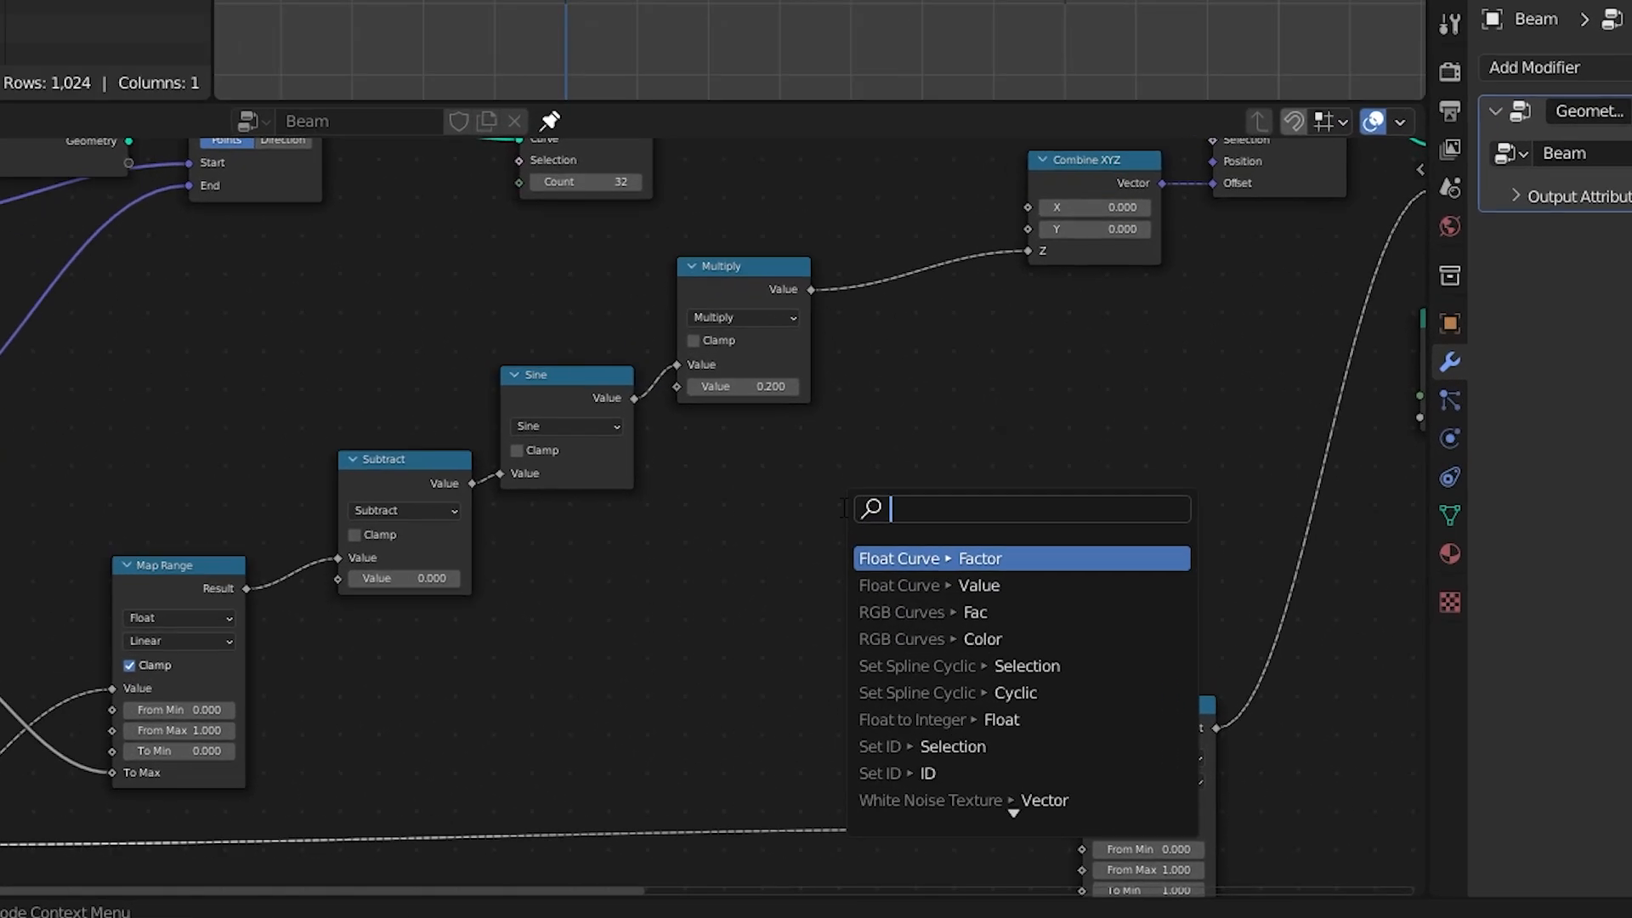
pyautogui.write('ramp')
pyautogui.press('Return')
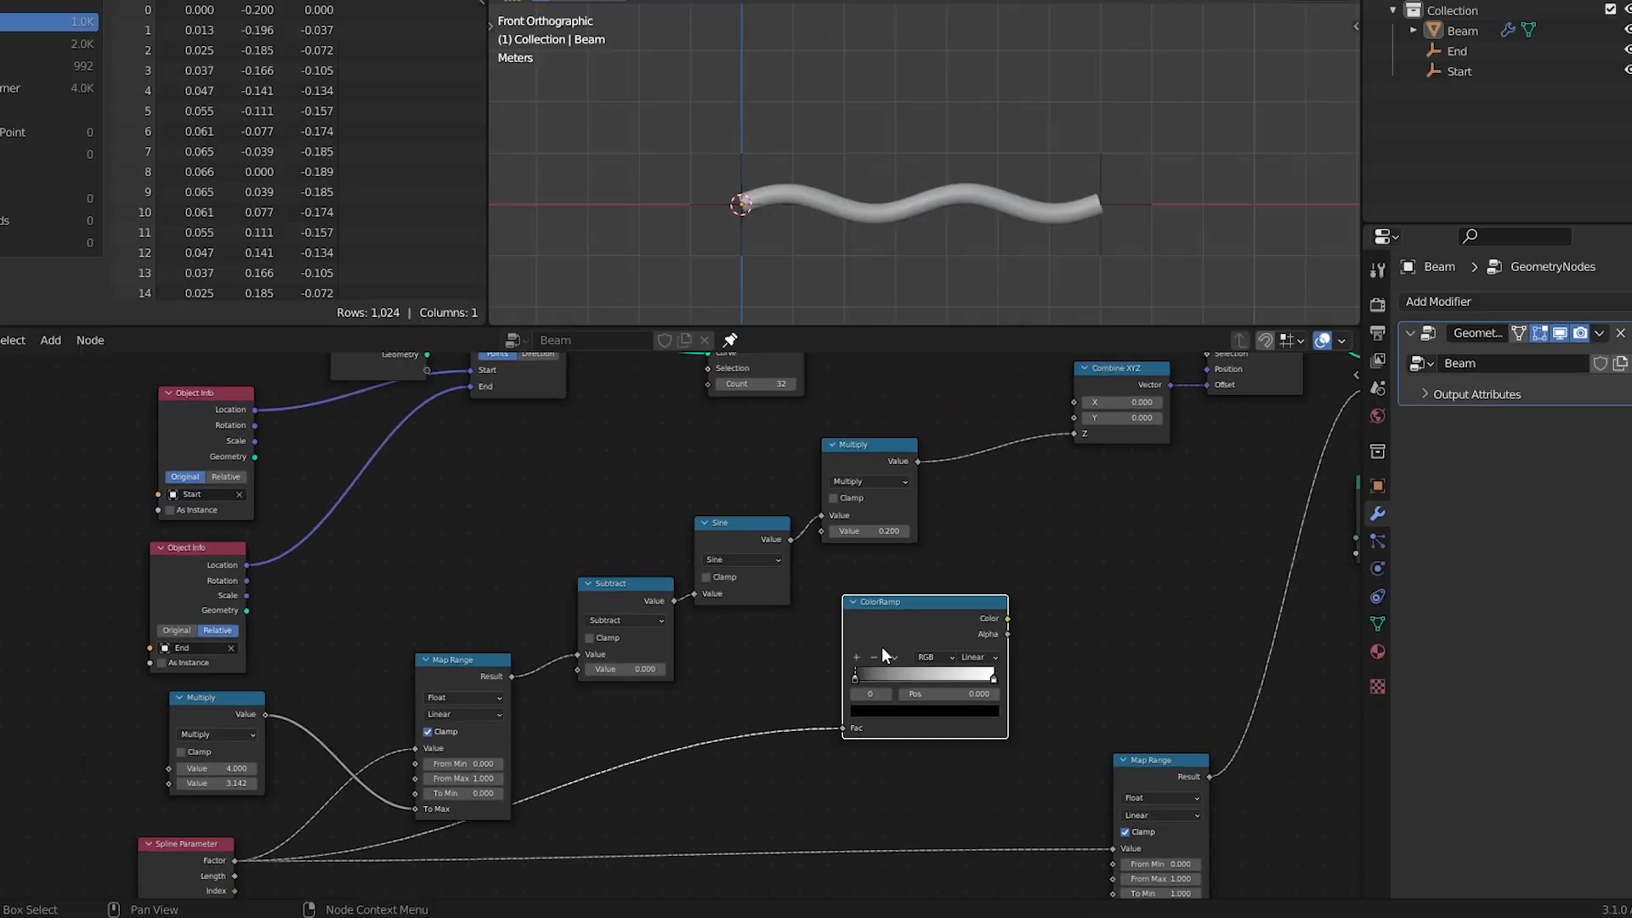
# Step: Set the ColorRamp's end stop to black and add a white middle stop at position 0.5
pyautogui.click(993, 678)
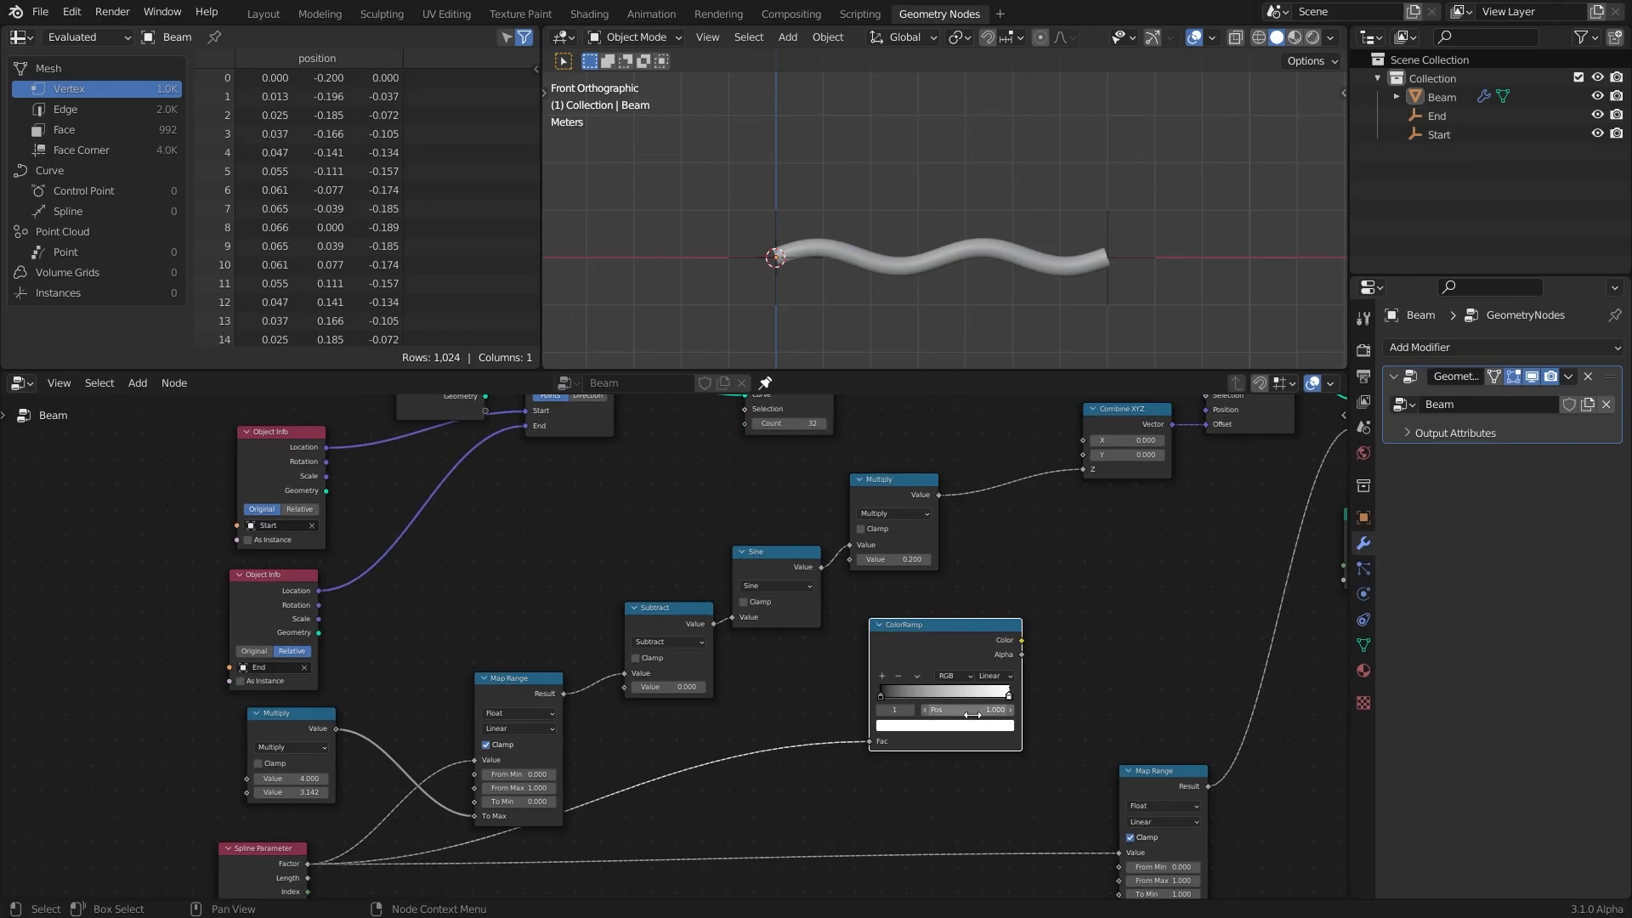
pyautogui.click(923, 710)
pyautogui.moveTo(986, 551); pyautogui.dragTo(986, 605)
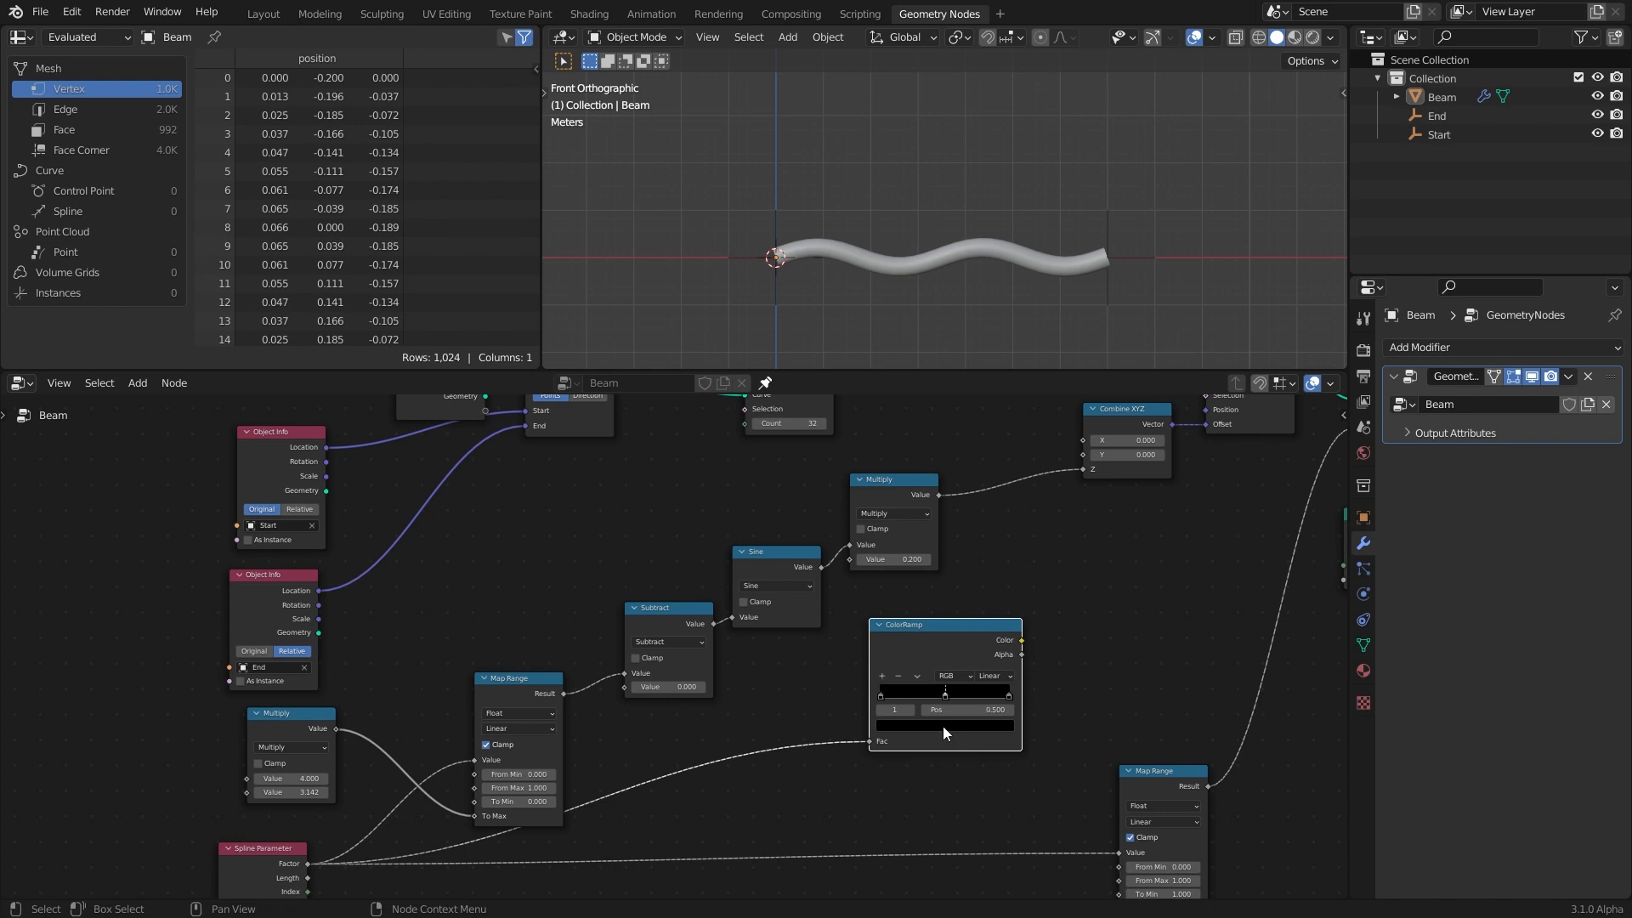
pyautogui.moveTo(972, 649); pyautogui.dragTo(987, 544)
# Step: Duplicate the Multiply node after Sine, insert the copy before Combine XYZ, and connect the ColorRamp's Color to its second value
pyautogui.click(899, 498)
pyautogui.hotkey('shift', 'd')
pyautogui.click(1039, 482)
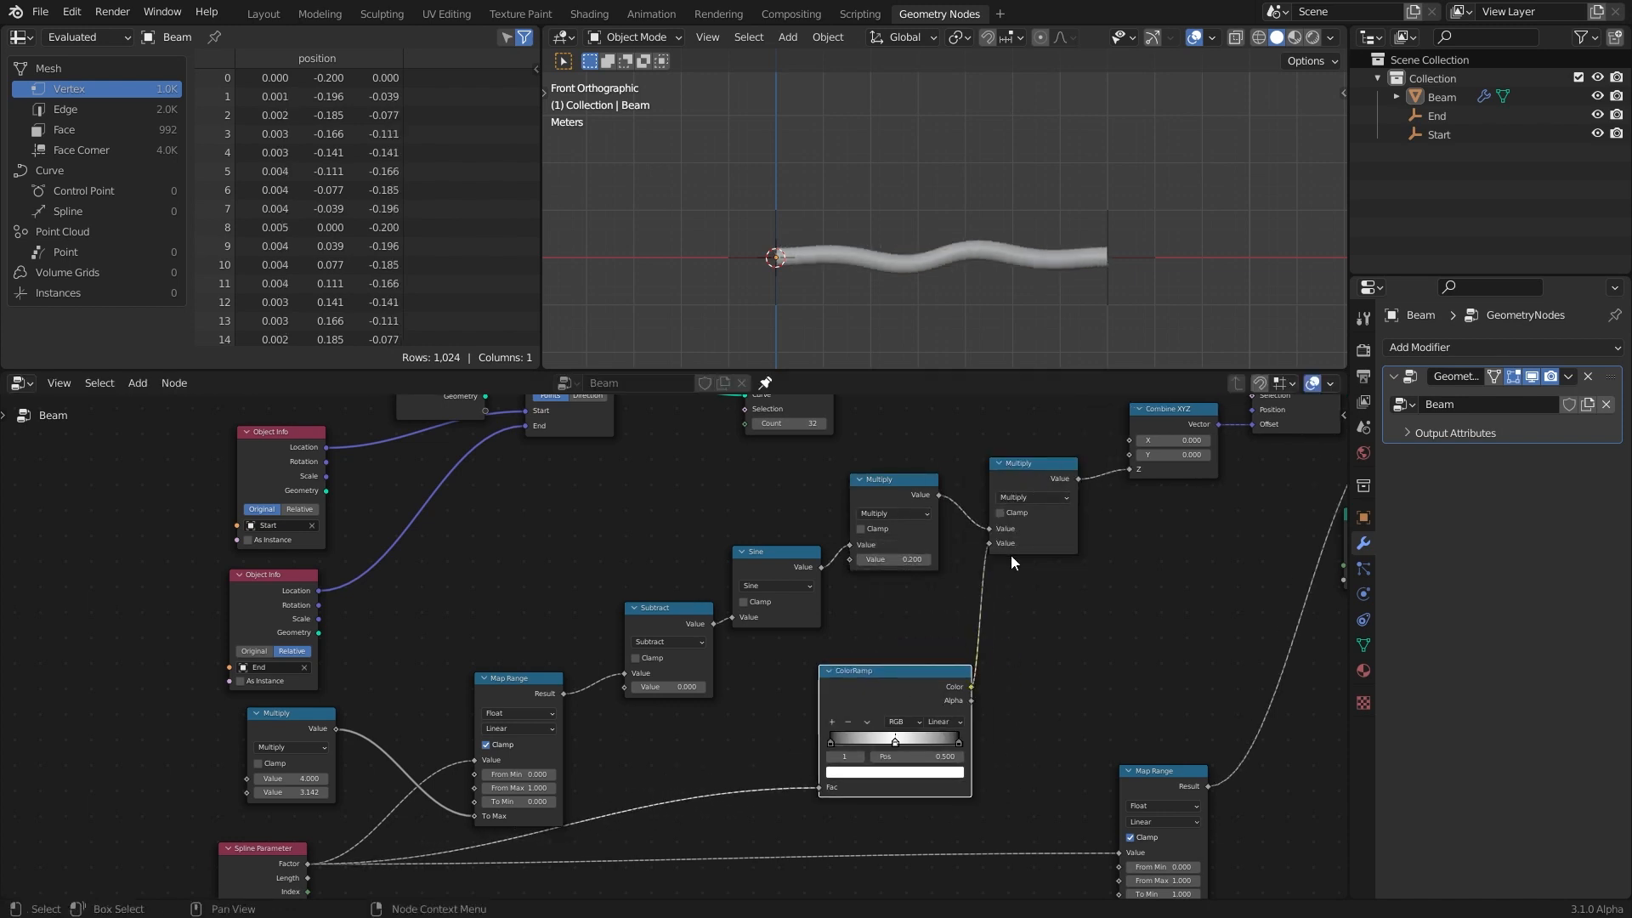
# Step: Try 1.9 on the Multiply node after Sine, return it to 0.2, and set the Multiply feeding To Max to 3.9
pyautogui.moveTo(892, 559); pyautogui.dragTo(977, 559)
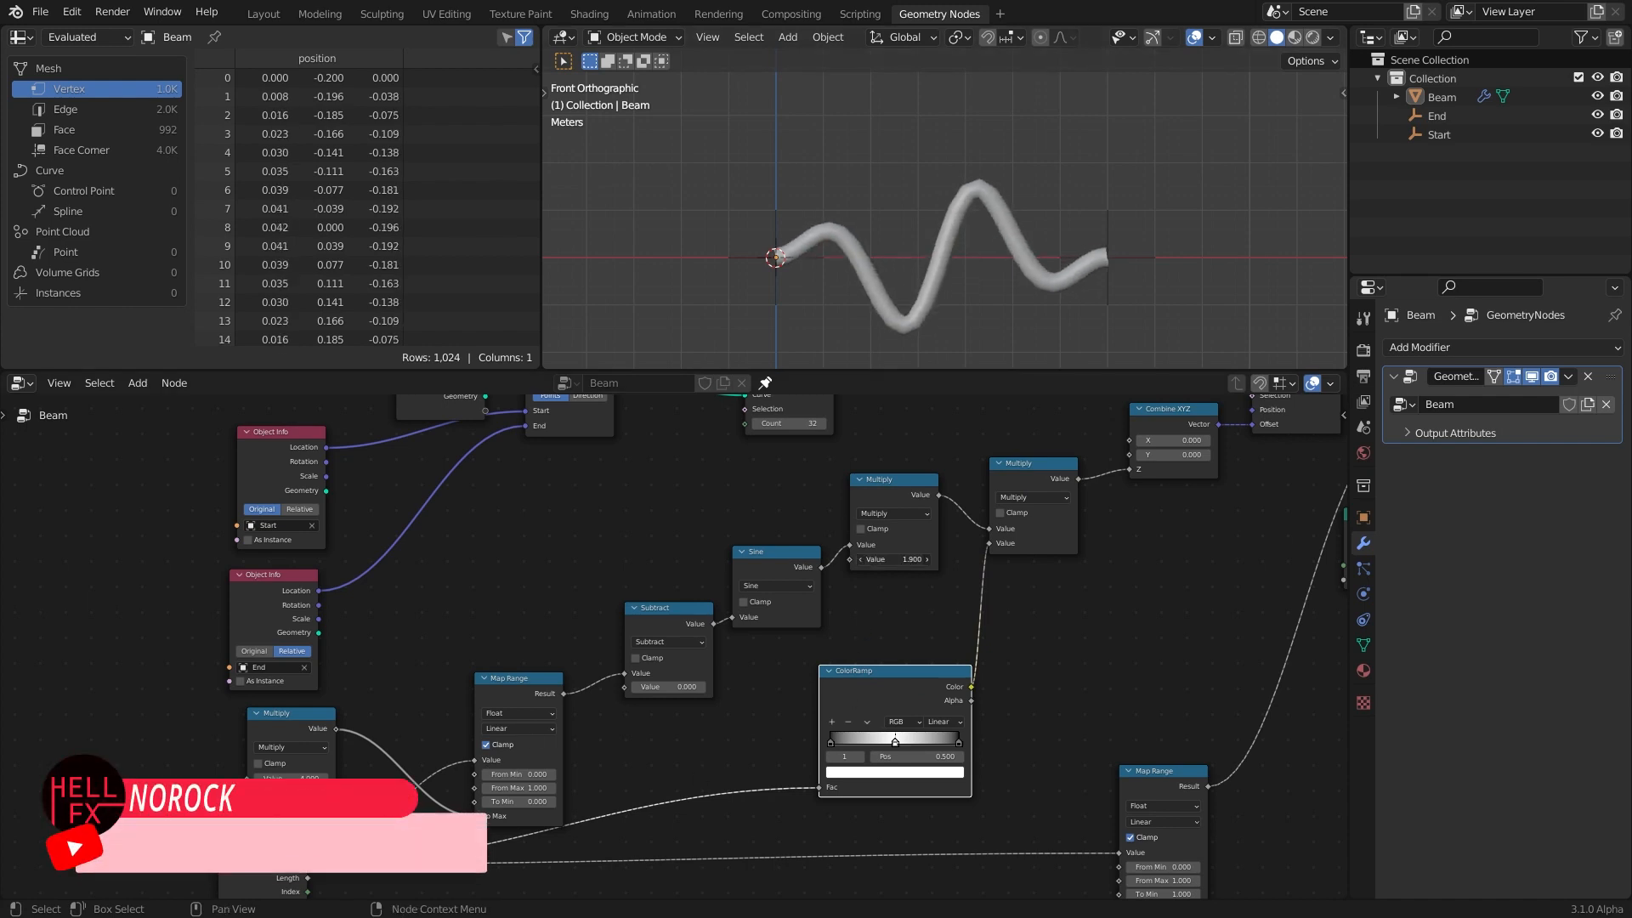
pyautogui.moveTo(290, 778)
pyautogui.mouseDown()
pyautogui.moveTo(371, 779)
pyautogui.moveTo(259, 778)
pyautogui.moveTo(281, 779)
pyautogui.mouseUp()
pyautogui.moveTo(892, 559); pyautogui.dragTo(894, 563)
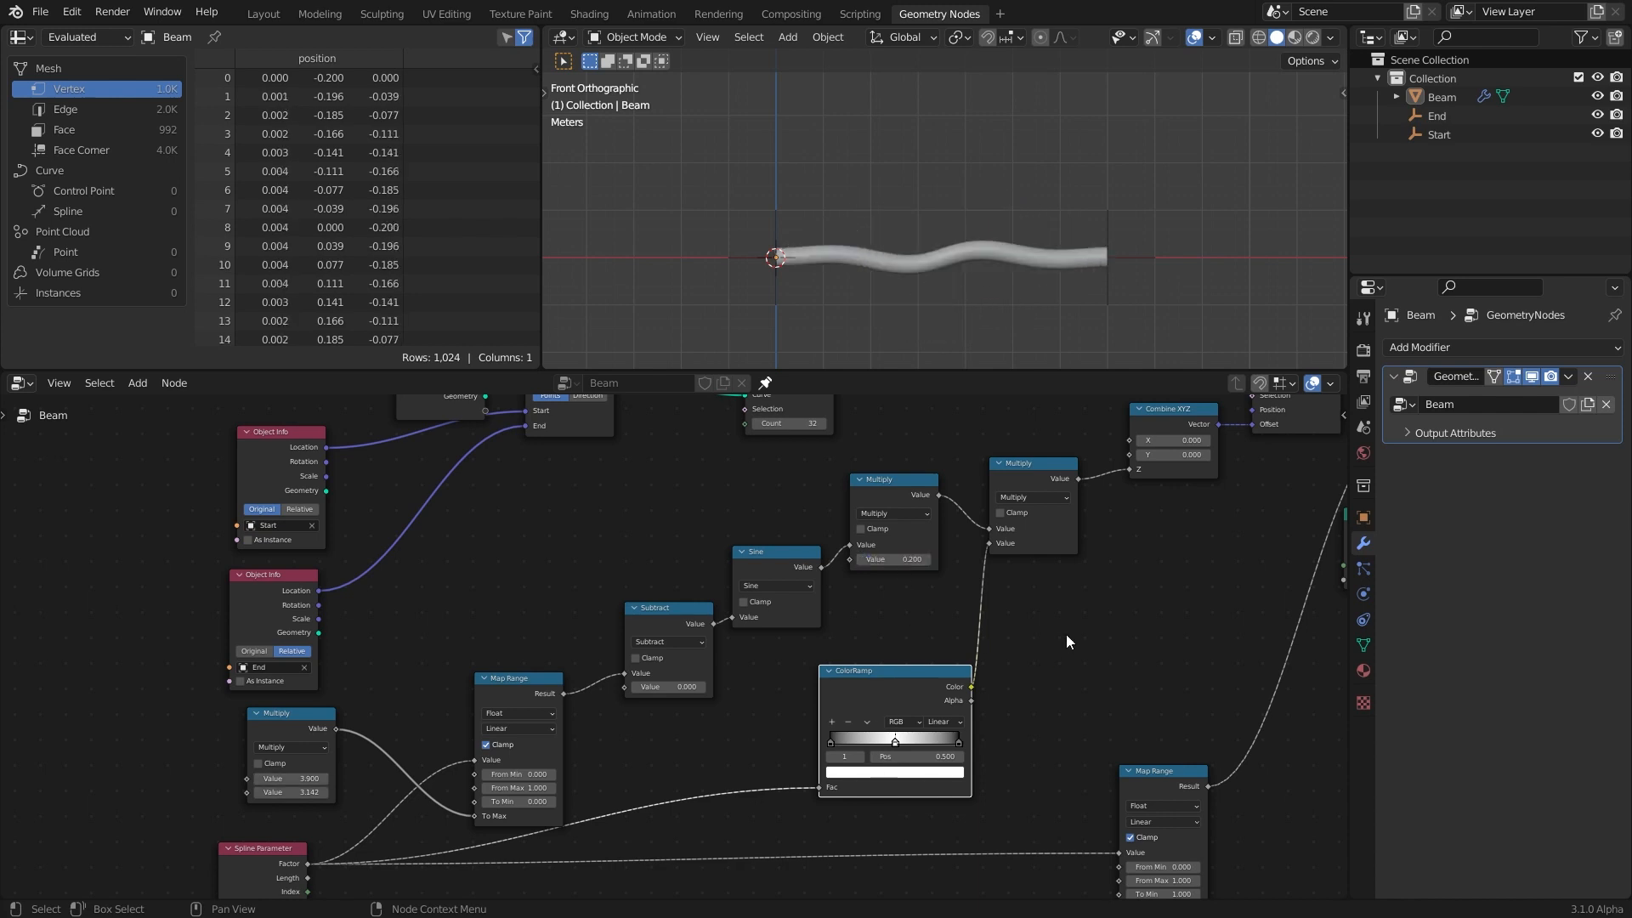
# Step: Reposition the ColorRamp and Subtract nodes, and try different values on the Subtract node, including 1.7
pyautogui.moveTo(1066, 636); pyautogui.dragTo(838, 695, button='middle')
pyautogui.moveTo(625, 756); pyautogui.dragTo(577, 743)
pyautogui.moveTo(444, 701); pyautogui.dragTo(417, 705)
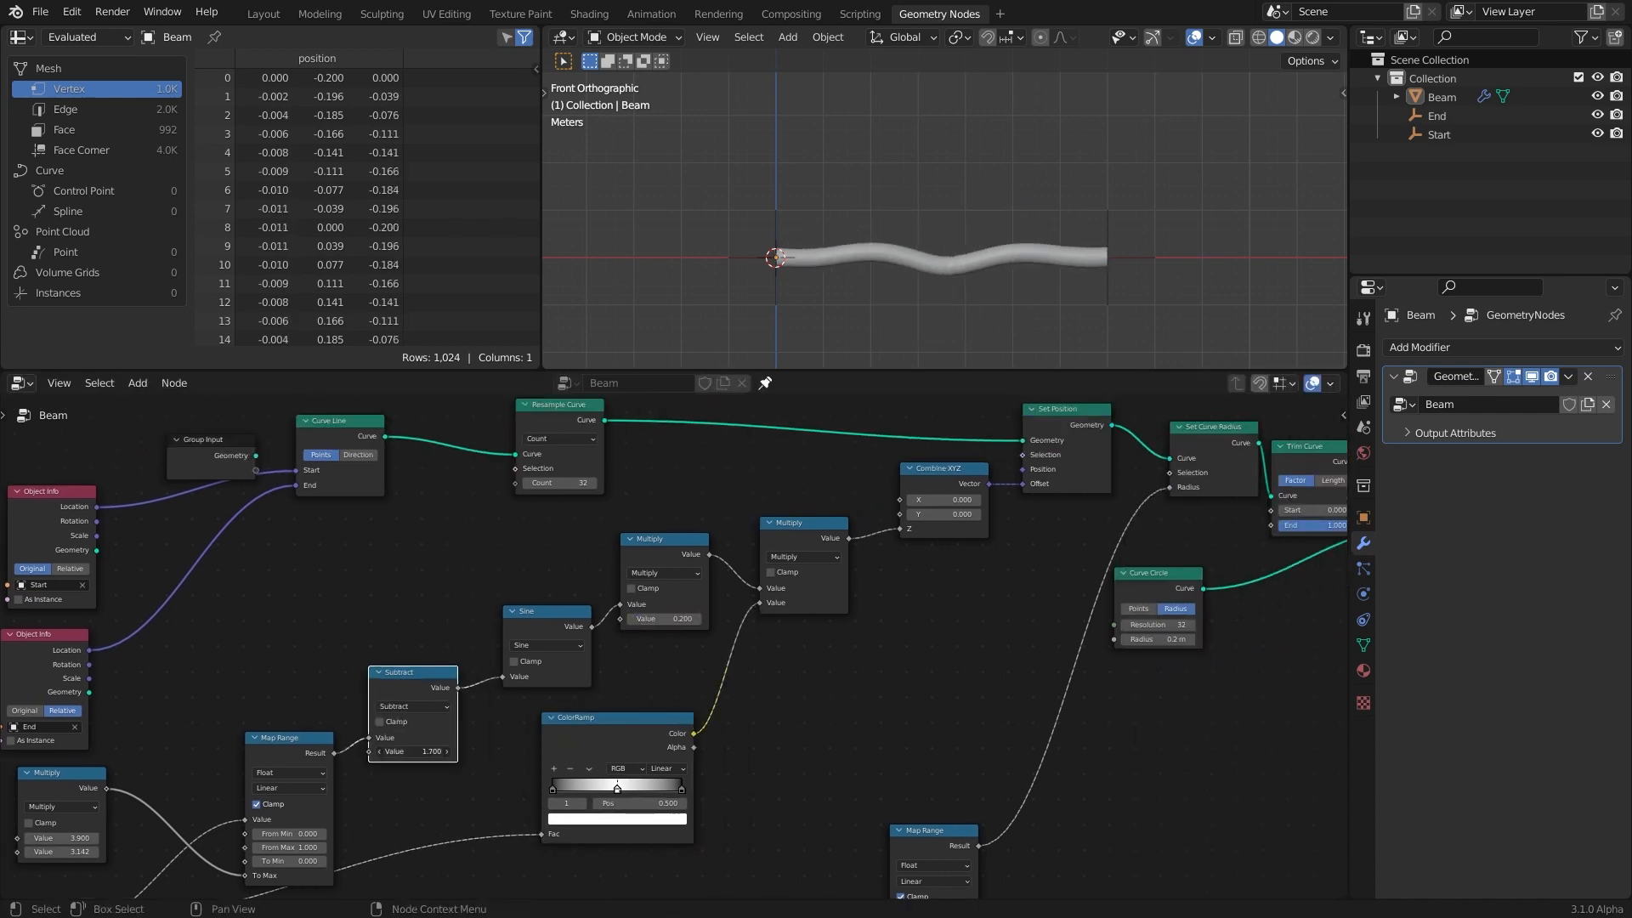
# Step: Try different End values on the Trim Curve node
pyautogui.moveTo(1340, 526)
pyautogui.mouseDown()
pyautogui.moveTo(1275, 526)
pyautogui.moveTo(1341, 526)
pyautogui.mouseUp()
pyautogui.moveTo(1341, 529); pyautogui.dragTo(1247, 544, button='middle')
pyautogui.moveTo(1246, 542)
pyautogui.mouseDown()
pyautogui.moveTo(1181, 541)
pyautogui.moveTo(1261, 542)
pyautogui.mouseUp()
# Step: Insert a Set Material node between Curve to Mesh and Group Output
pyautogui.moveTo(1203, 729); pyautogui.dragTo(686, 753, button='middle')
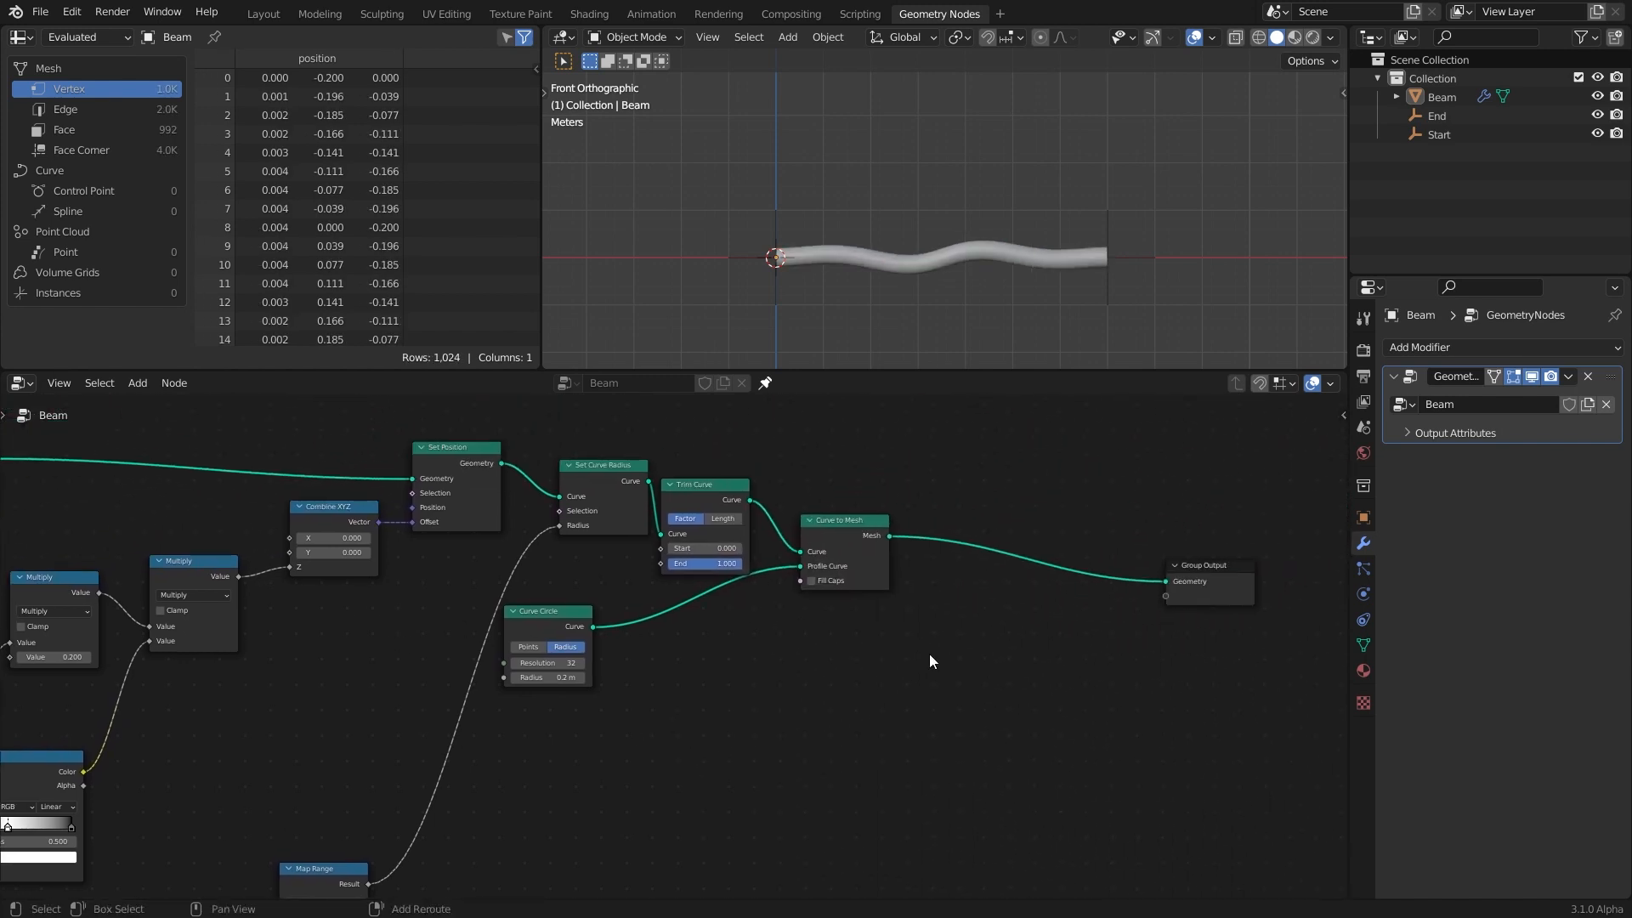
pyautogui.hotkey('shift', 'a')
pyautogui.moveTo(875, 520)
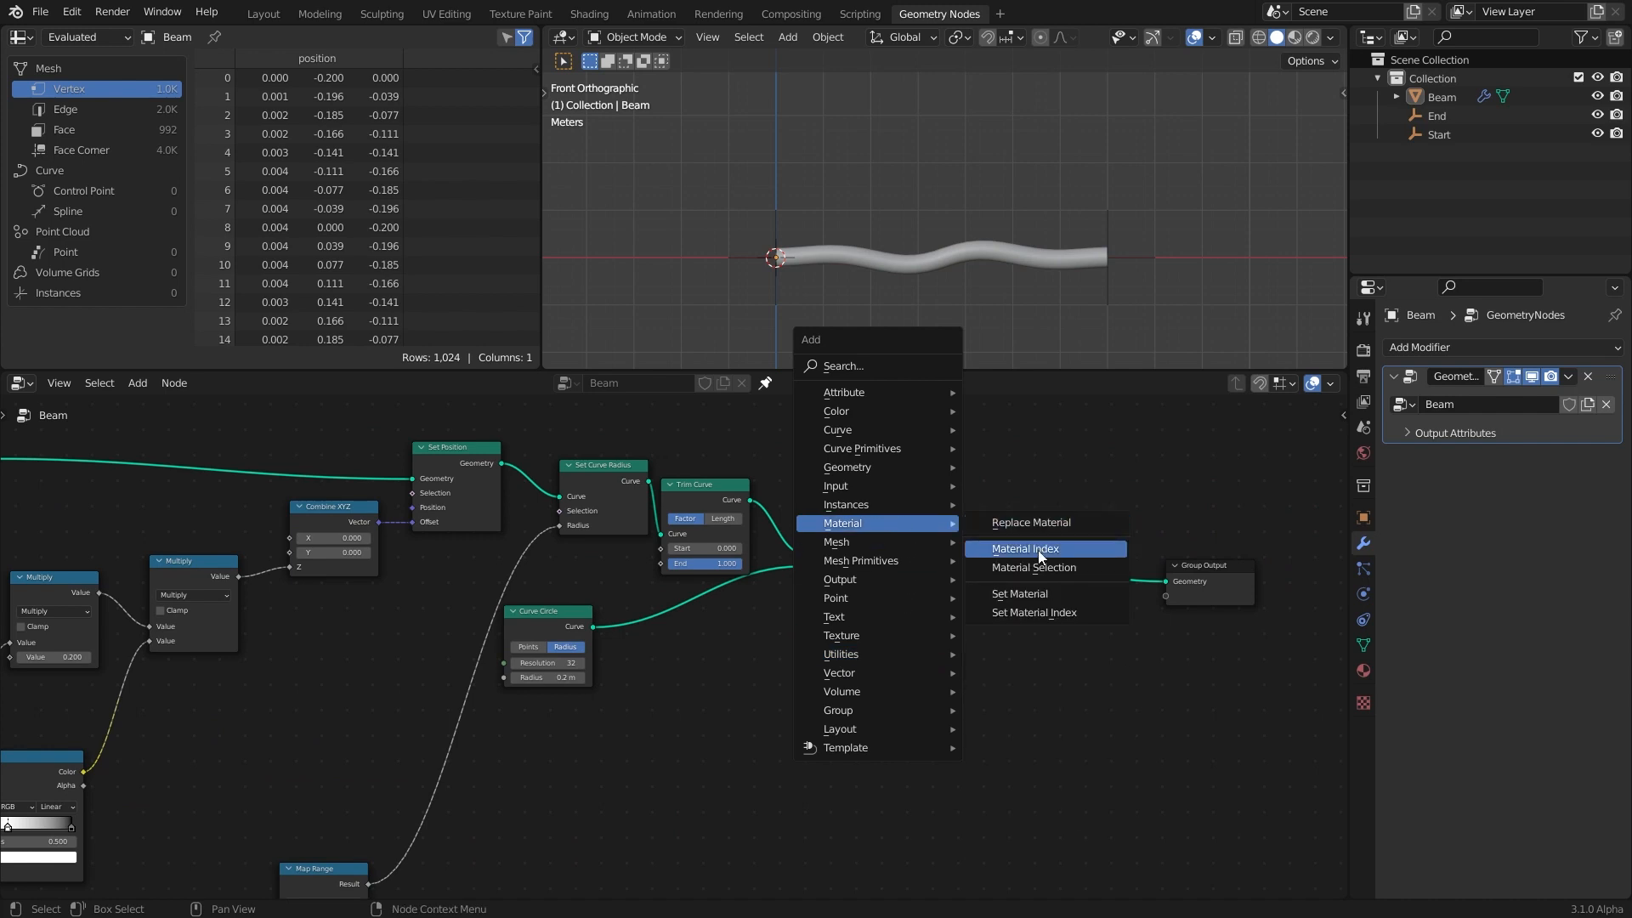
pyautogui.click(1040, 596)
pyautogui.click(1039, 605)
# Step: Create a new material named Beam for the object and choose it in the Set Material node
pyautogui.click(1363, 670)
pyautogui.click(1460, 428)
pyautogui.doubleClick(1460, 430)
pyautogui.write('Beam')
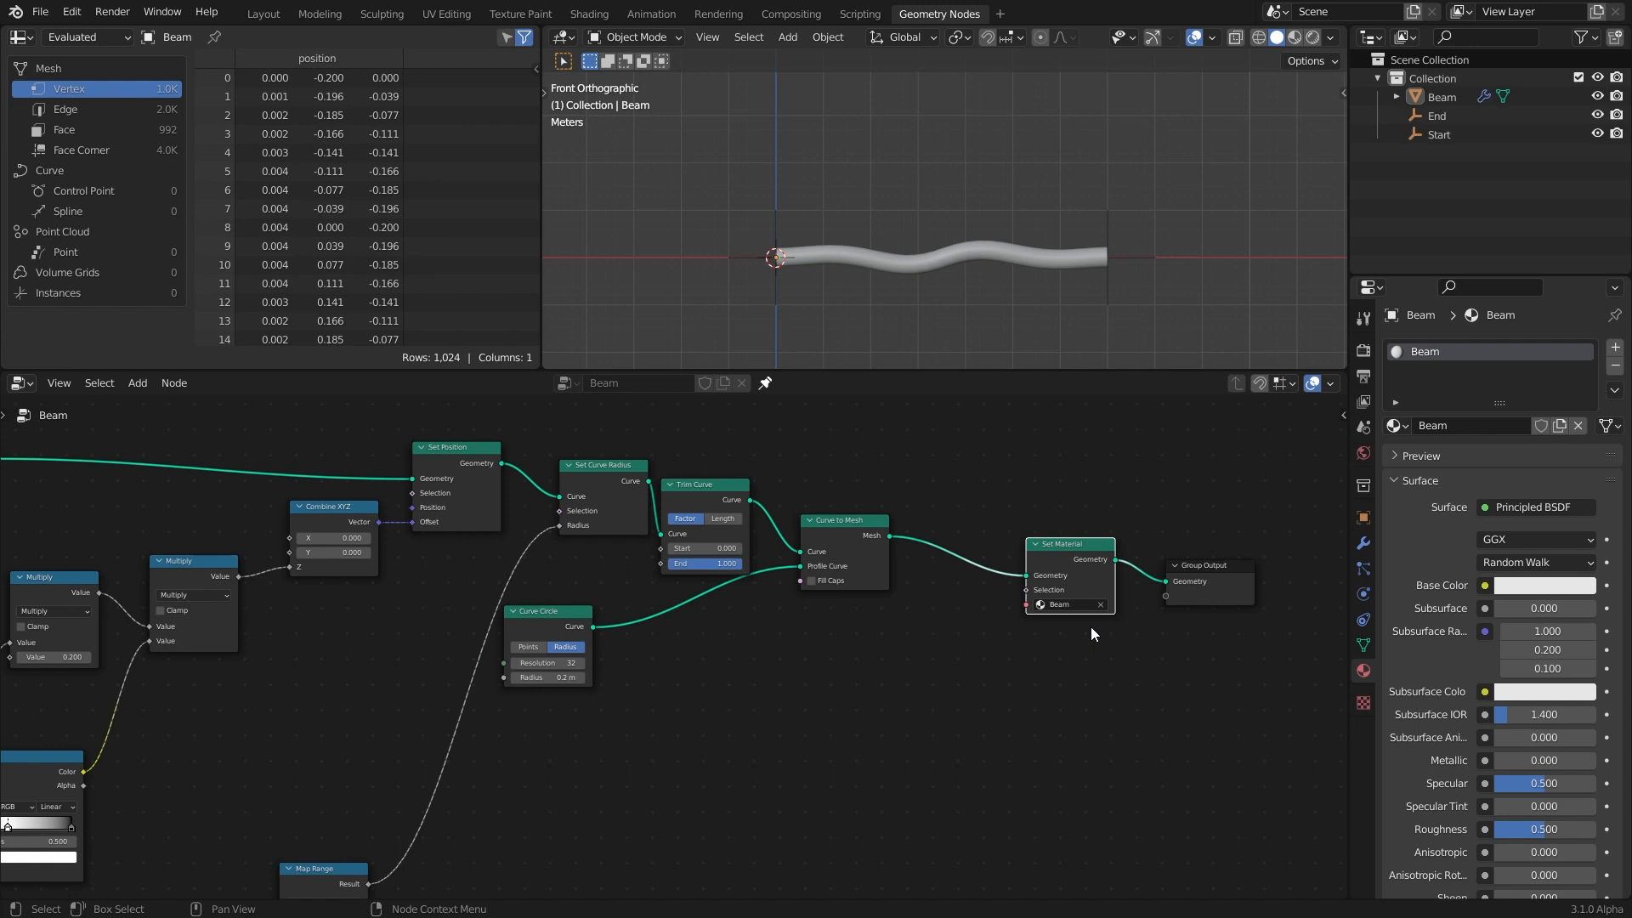
# Step: Space out the Curve to Mesh and Curve Circle nodes, and remove the Beam material slot from the object
pyautogui.moveTo(845, 521); pyautogui.dragTo(919, 523)
pyautogui.moveTo(551, 612); pyautogui.dragTo(718, 615)
pyautogui.moveTo(602, 637); pyautogui.dragTo(775, 572, button='middle')
pyautogui.click(1615, 366)
# Step: Expose the Resample Curve node's Count as a group input named Resolution, with a maximum of 128
pyautogui.scroll(-7, 731, 714)
pyautogui.moveTo(730, 714); pyautogui.dragTo(862, 641, button='middle')
pyautogui.moveTo(892, 369); pyautogui.dragTo(896, 204)
pyautogui.press('n')
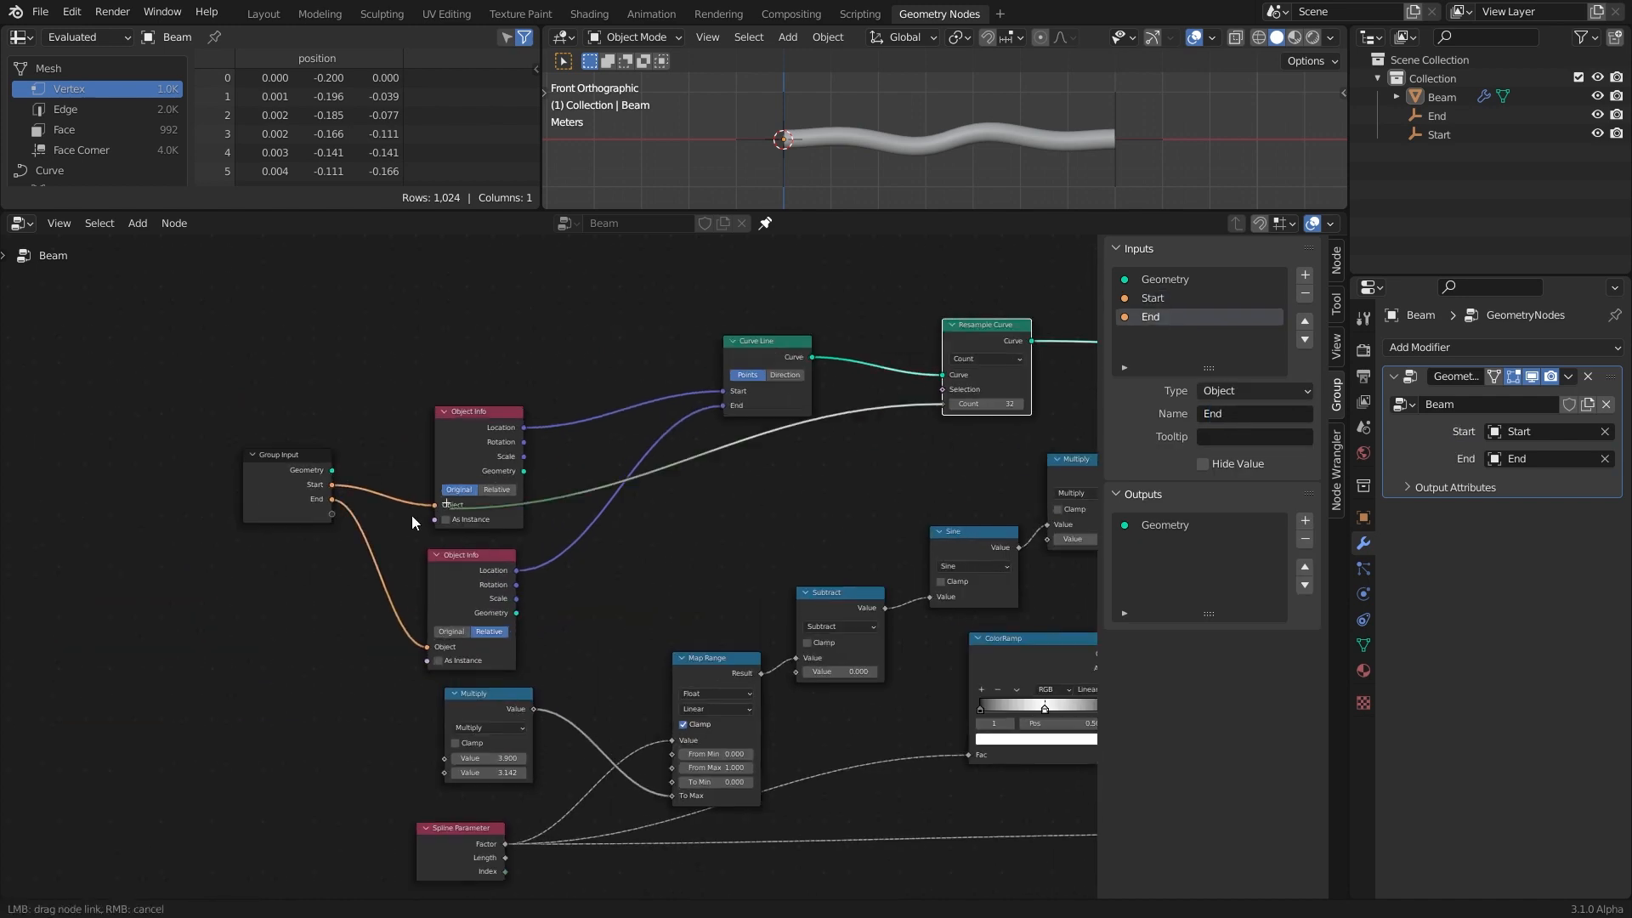
pyautogui.click(1230, 414)
pyautogui.write('Resolution')
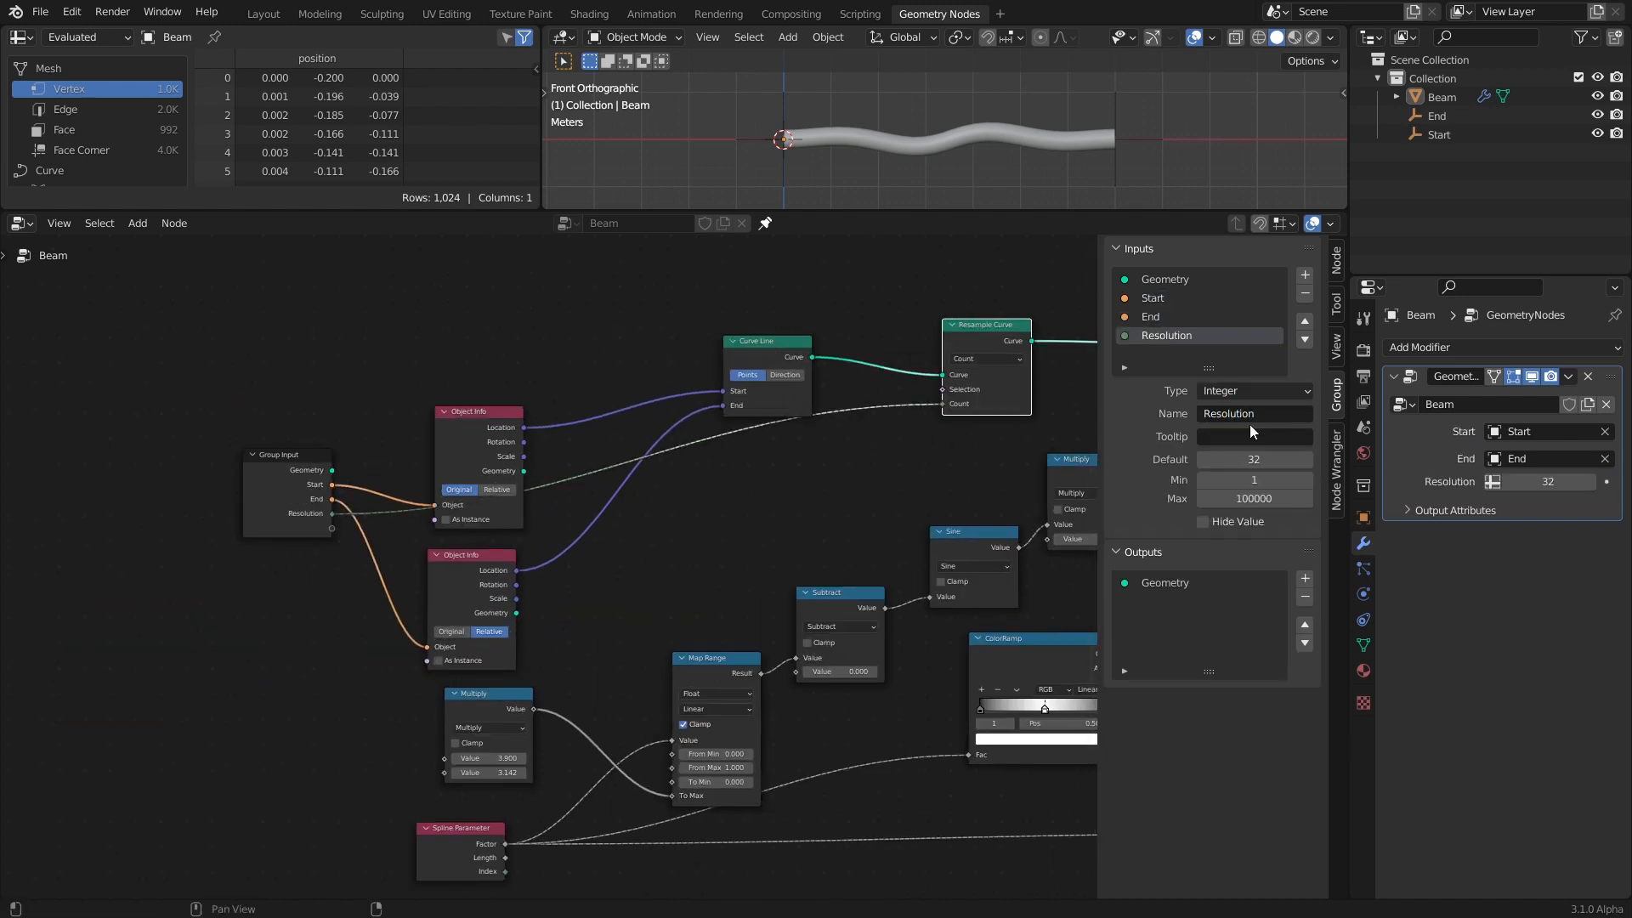
pyautogui.press('Return')
pyautogui.moveTo(303, 499); pyautogui.dragTo(288, 379, button='middle')
# Step: Expose the Curve Circle's Radius with a 0 to 1 range and the Trim Curve's Start and End as group inputs
pyautogui.scroll(-6, 816, 365)
pyautogui.moveTo(816, 365); pyautogui.dragTo(448, 497, button='middle')
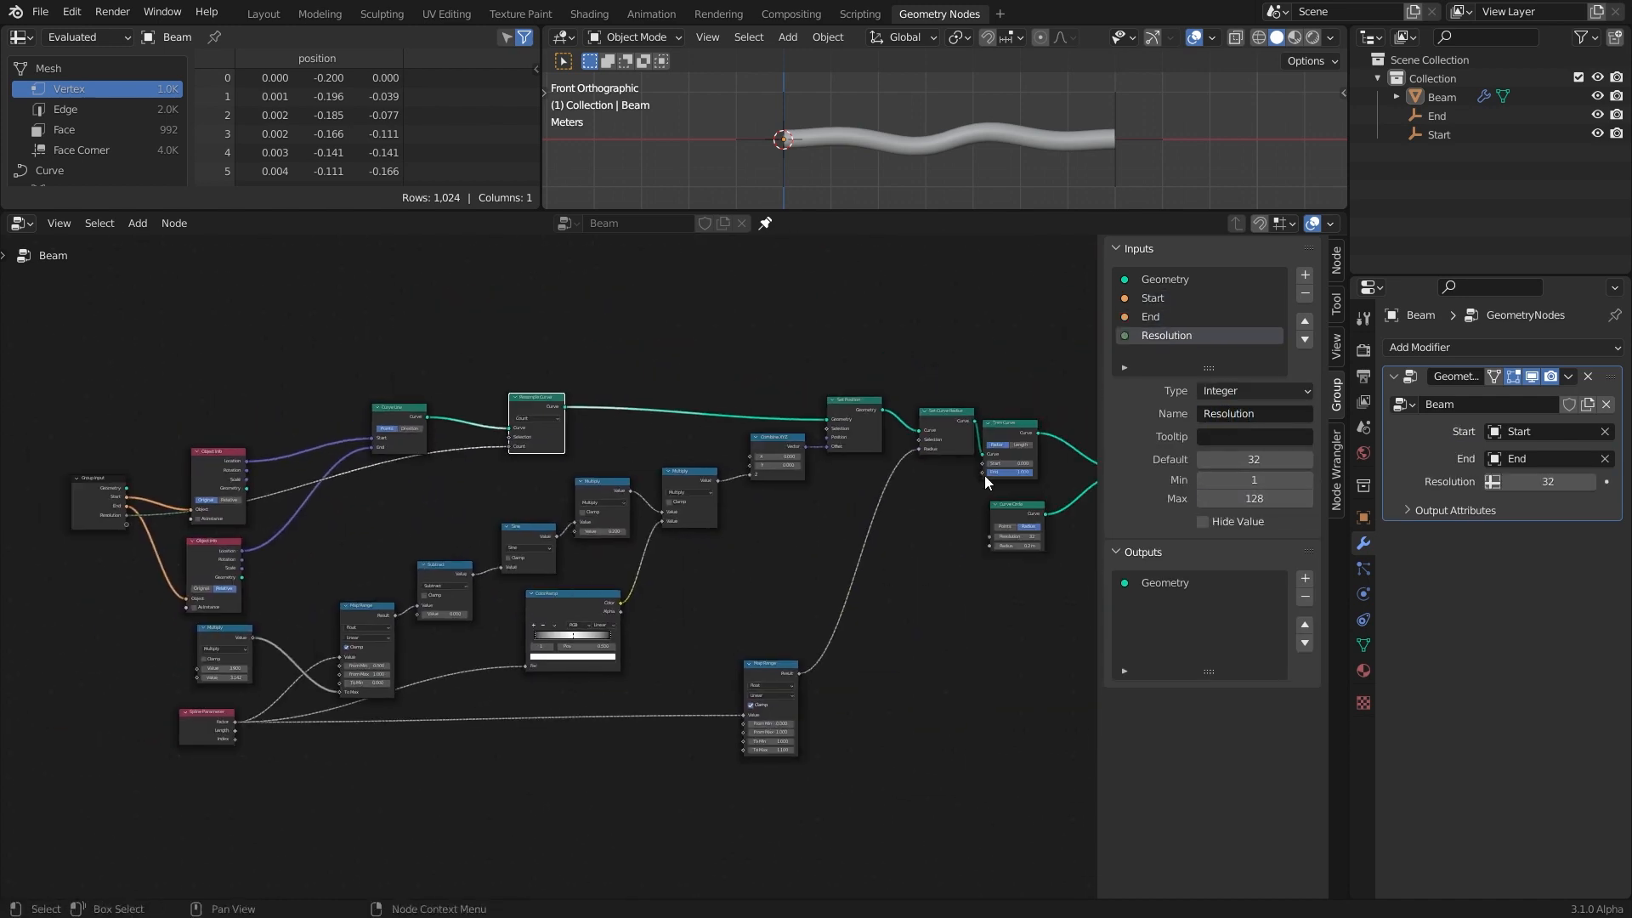
pyautogui.scroll(3, 968, 553)
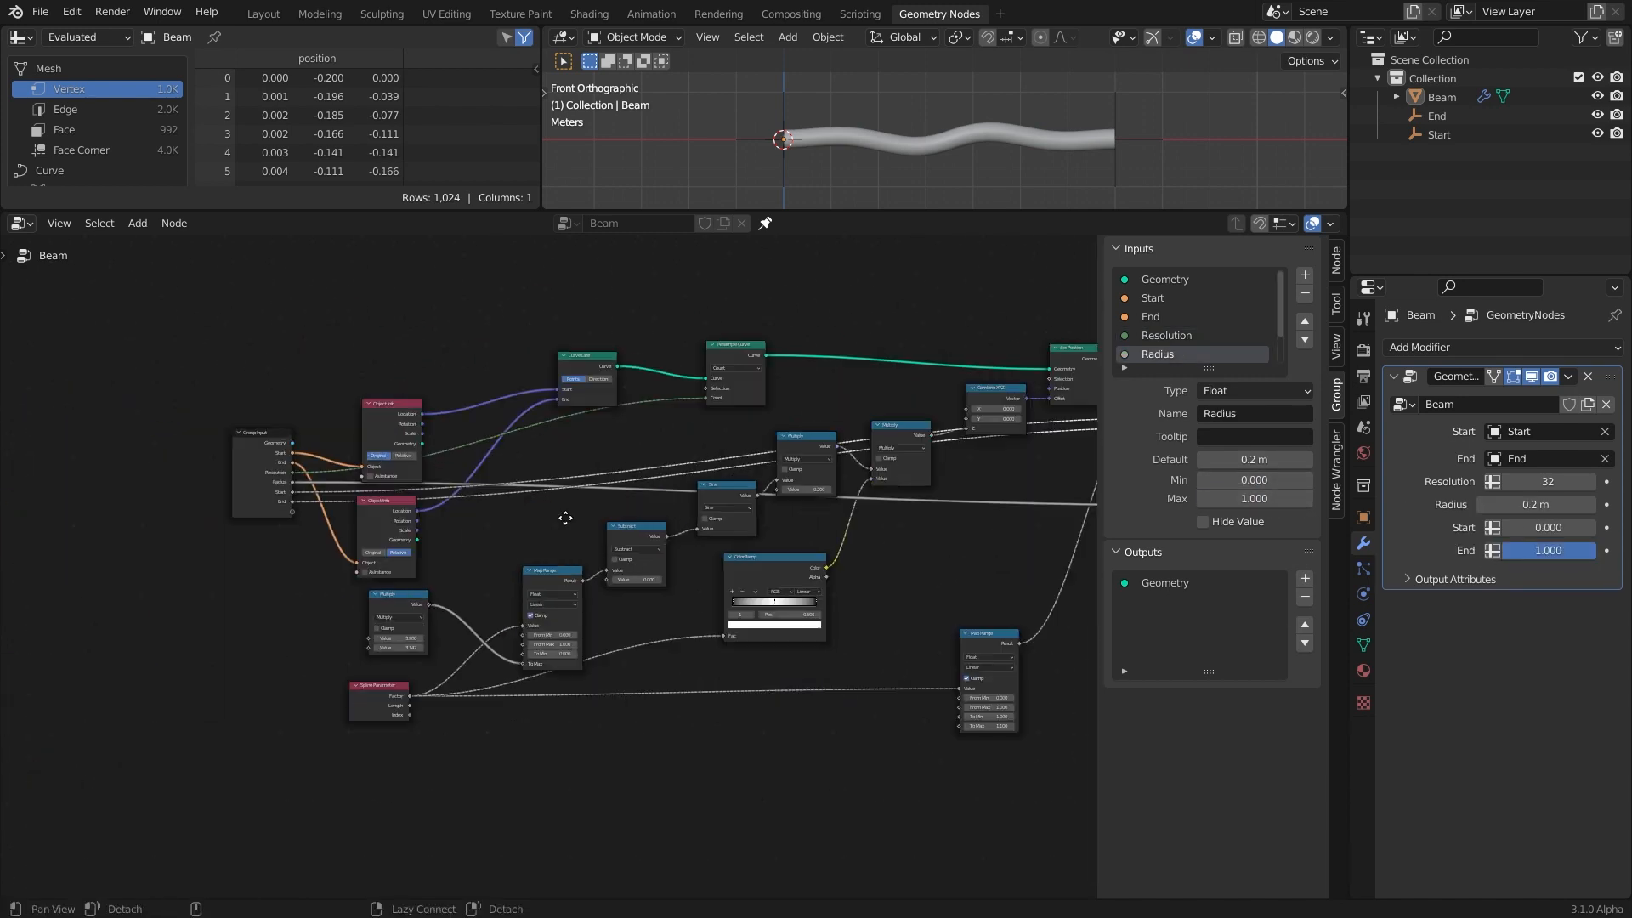
pyautogui.moveTo(489, 672); pyautogui.dragTo(435, 602, button='middle')
# Step: Expose the pi Multiply node's first value as group input Waves Amount and the Subtract value as Waves Offset
pyautogui.moveTo(254, 701); pyautogui.dragTo(142, 528)
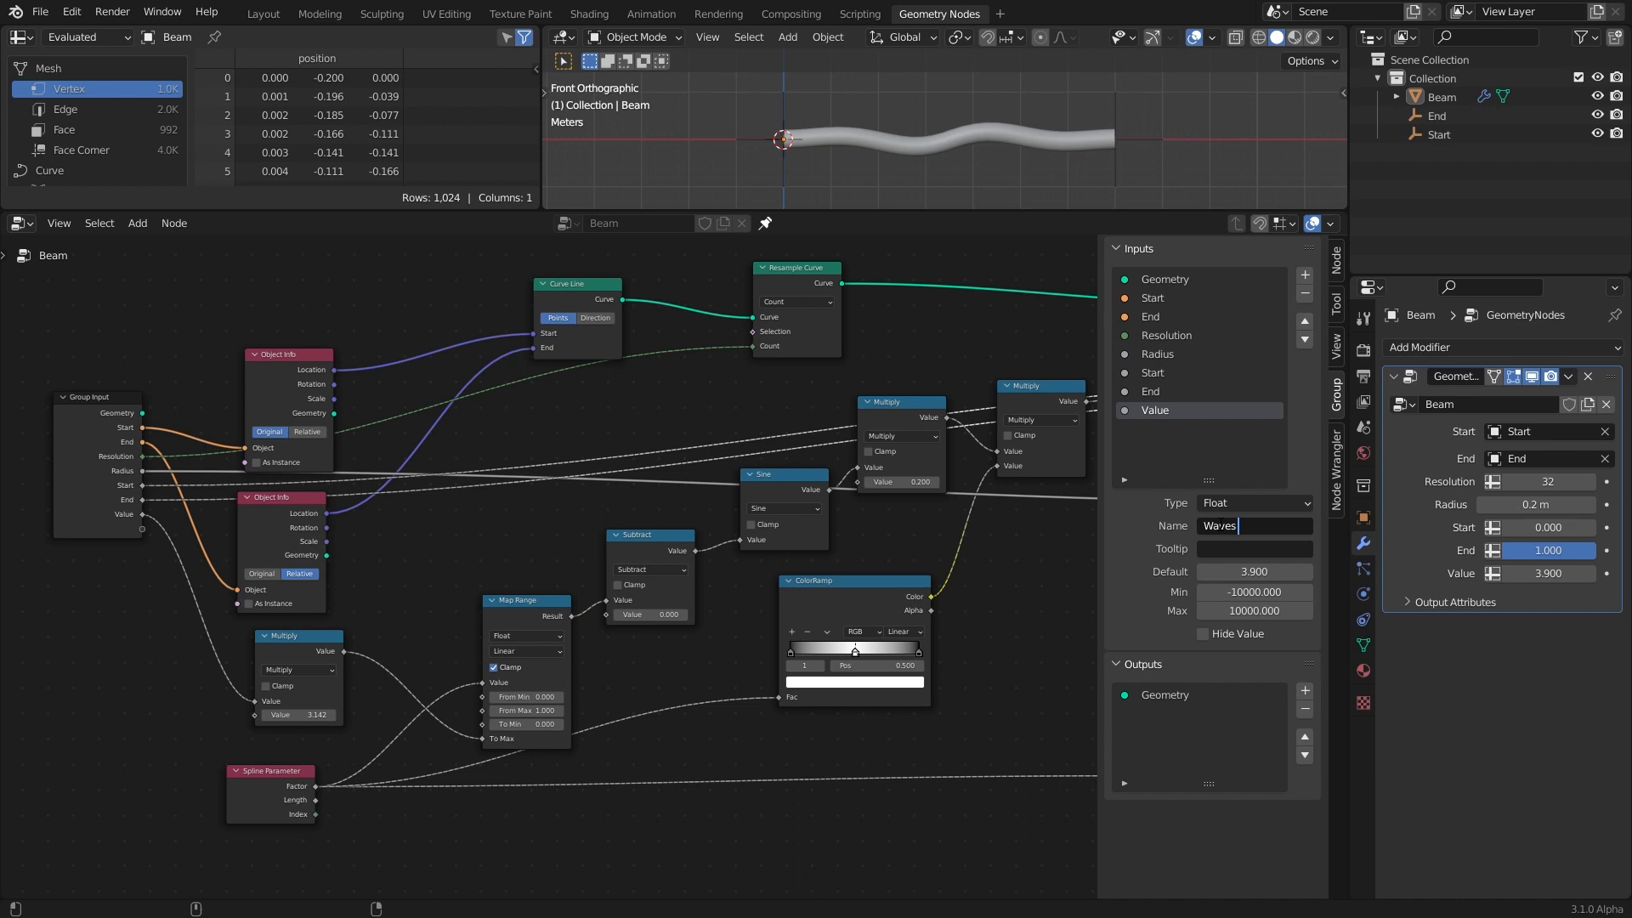
pyautogui.moveTo(347, 622); pyautogui.dragTo(142, 542)
pyautogui.click(1231, 525)
pyautogui.write('Wa')
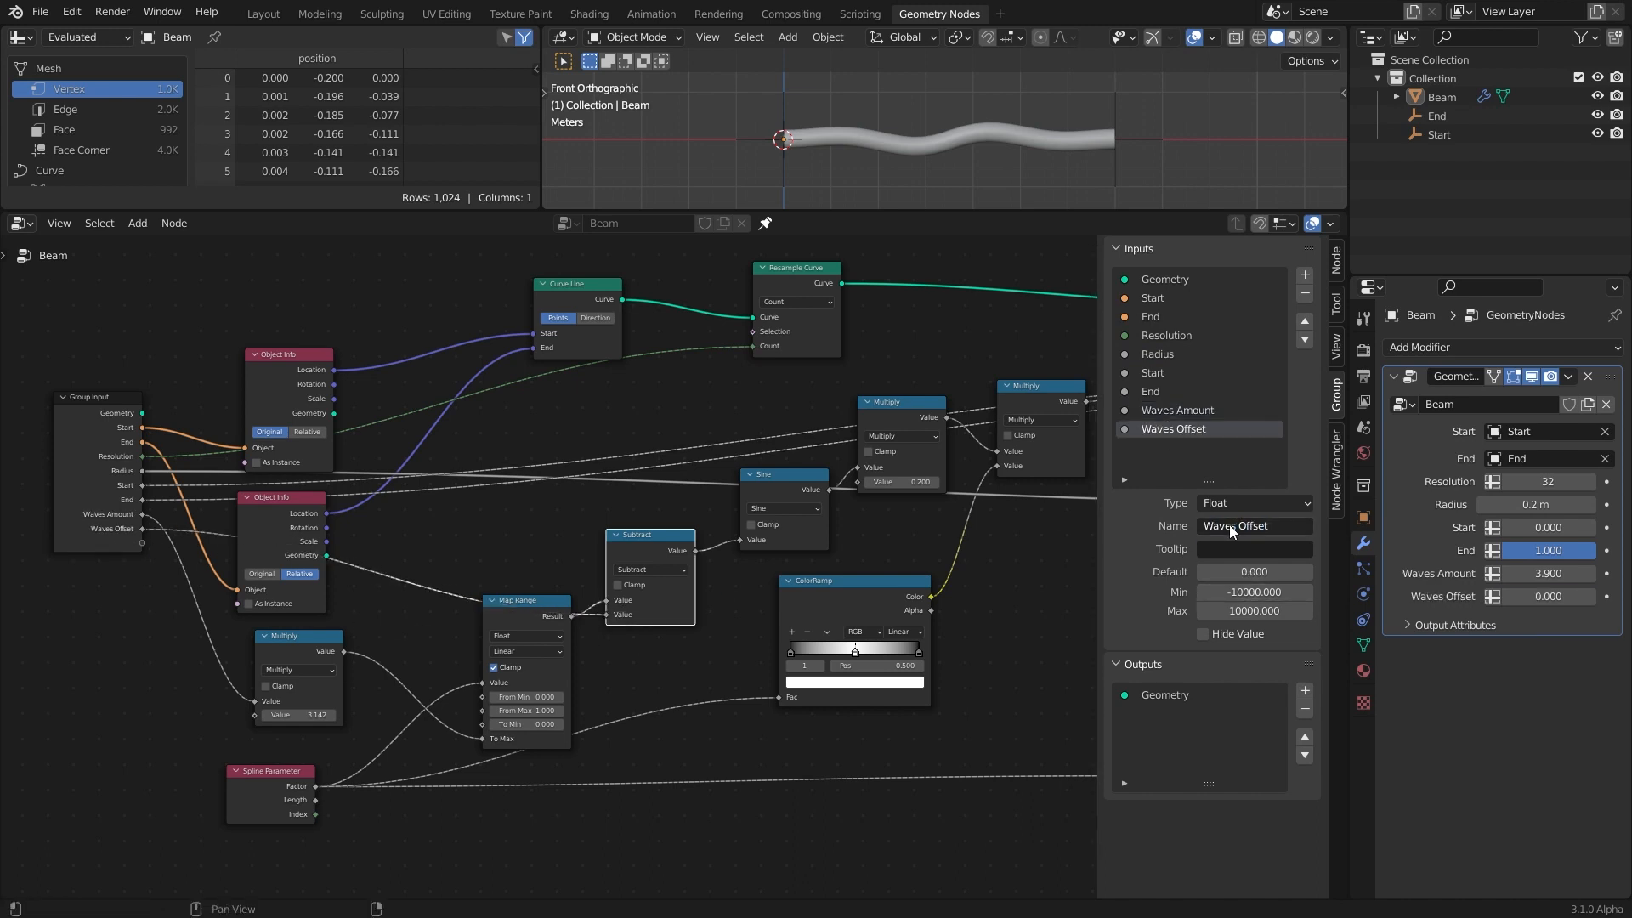
# Step: Expose the 0.200 value of the Multiply node after Sine as a group input named Waves Strength
pyautogui.moveTo(857, 482); pyautogui.dragTo(142, 543)
pyautogui.click(1160, 448)
pyautogui.click(1244, 525)
pyautogui.write('Waves St')
# Step: Expose the Set Material node's material as a group input
pyautogui.scroll(-2, 1065, 607)
pyautogui.moveTo(1064, 608); pyautogui.dragTo(762, 572, button='middle')
pyautogui.scroll(-3, 875, 572)
pyautogui.moveTo(875, 571); pyautogui.dragTo(649, 597, button='middle')
pyautogui.scroll(-4, 648, 597)
pyautogui.moveTo(996, 509); pyautogui.dragTo(136, 572)
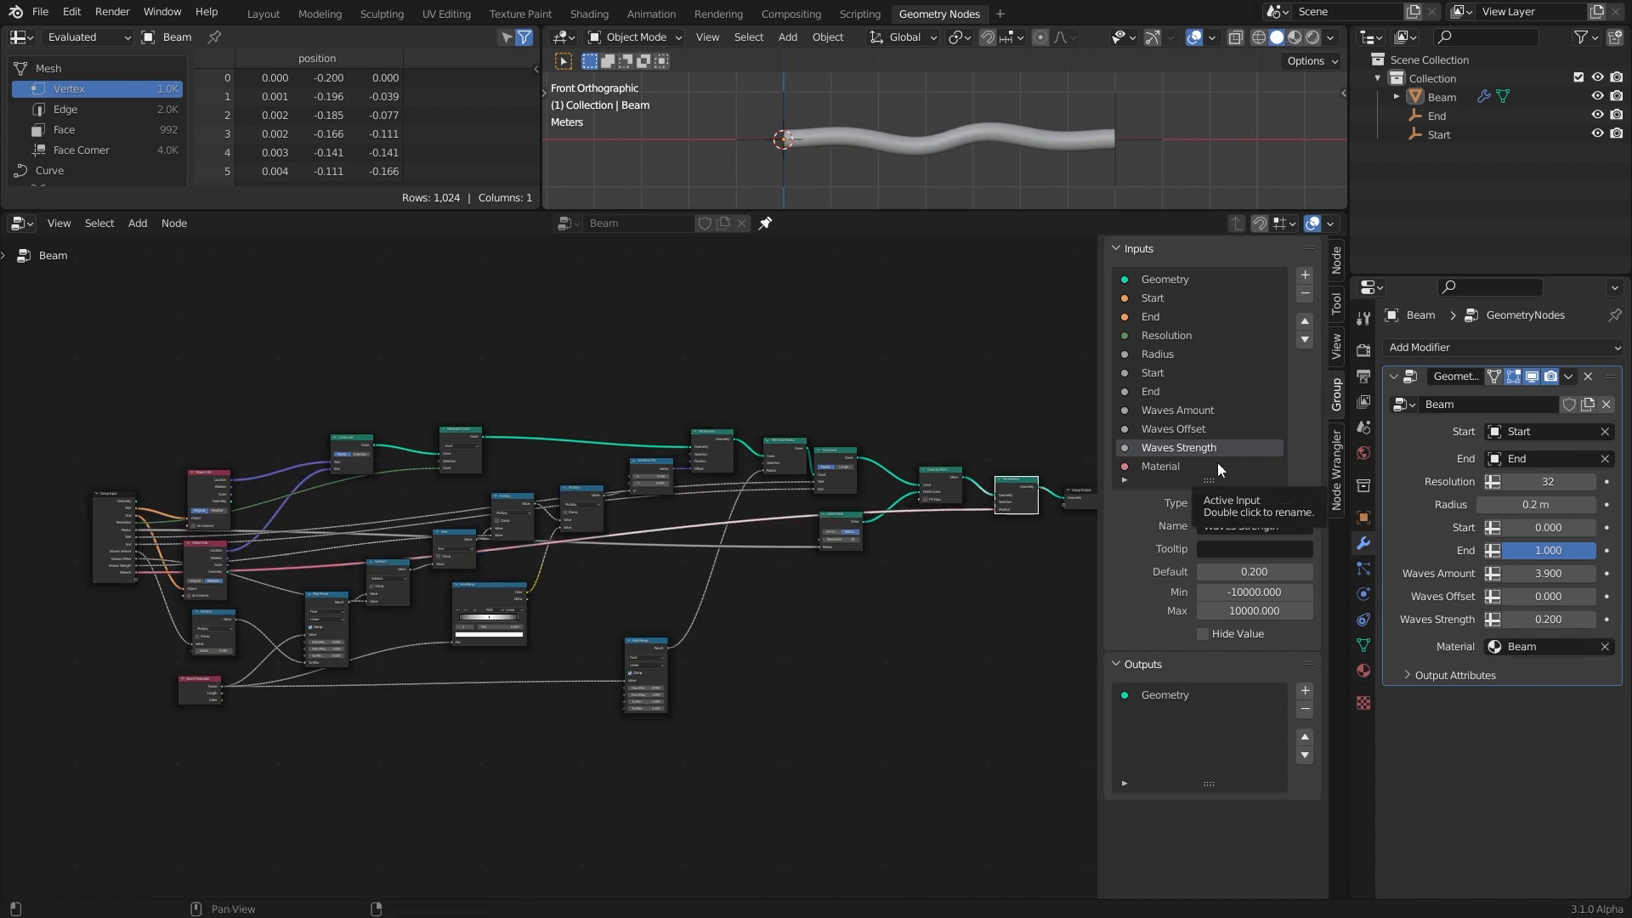
# Step: Make the Waves Amount input an Integer limited to 0 through 32, and set the Waves Strength minimum to -1
pyautogui.scroll(3, 978, 573)
pyautogui.moveTo(977, 572); pyautogui.dragTo(896, 573, button='middle')
pyautogui.click(1177, 411)
pyautogui.click(1232, 593)
pyautogui.write('00')
pyautogui.click(1246, 503)
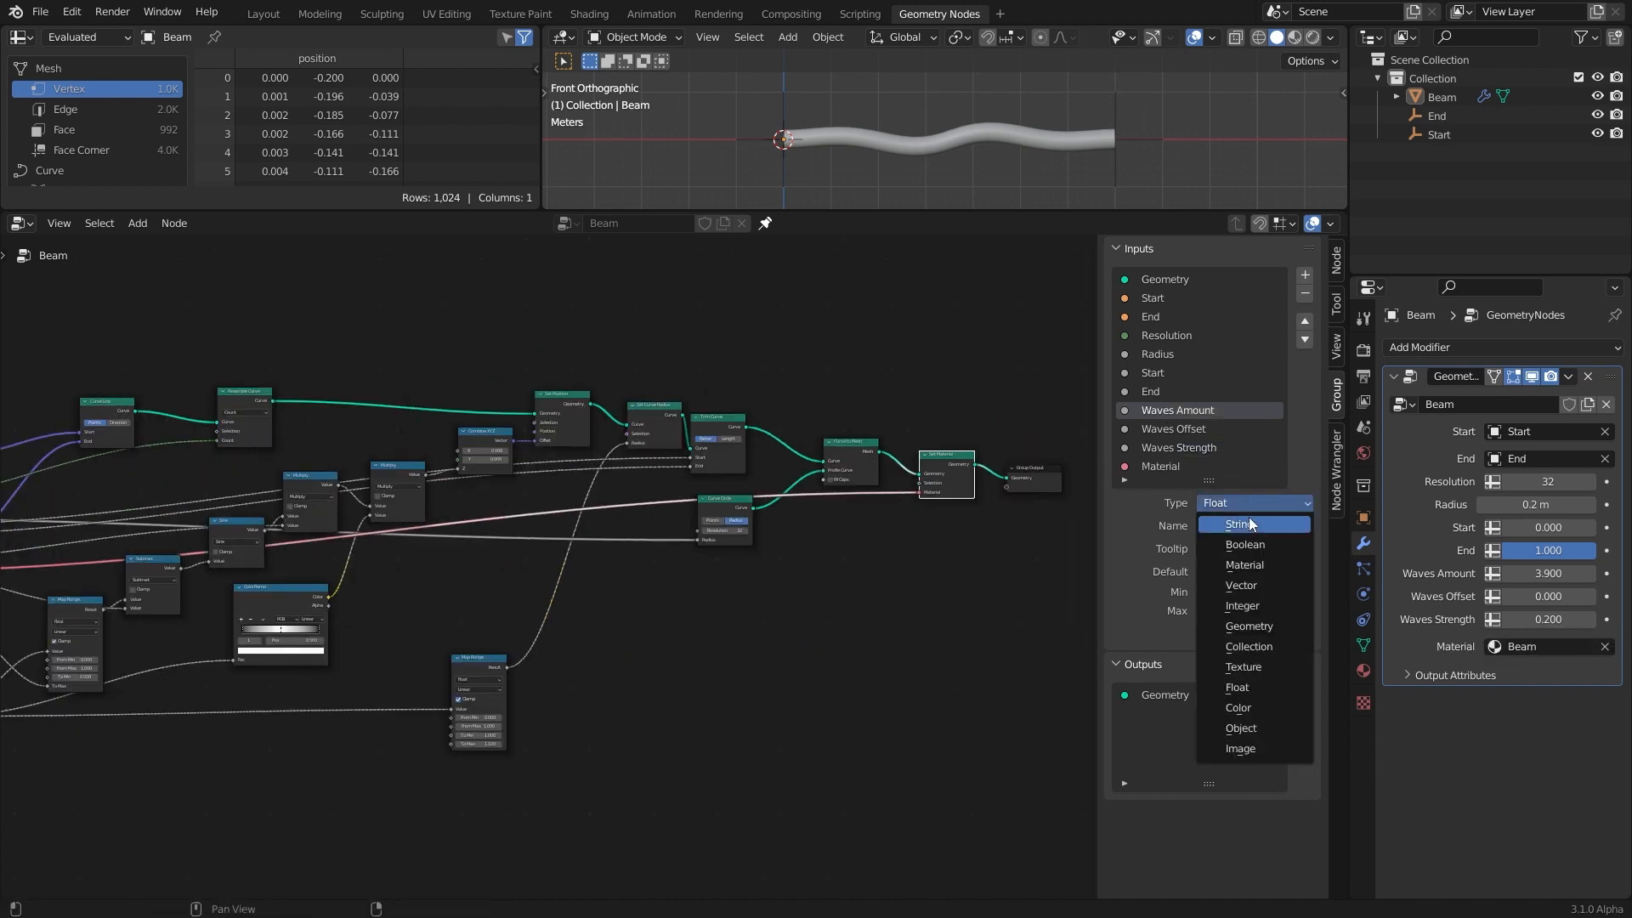
pyautogui.click(1271, 604)
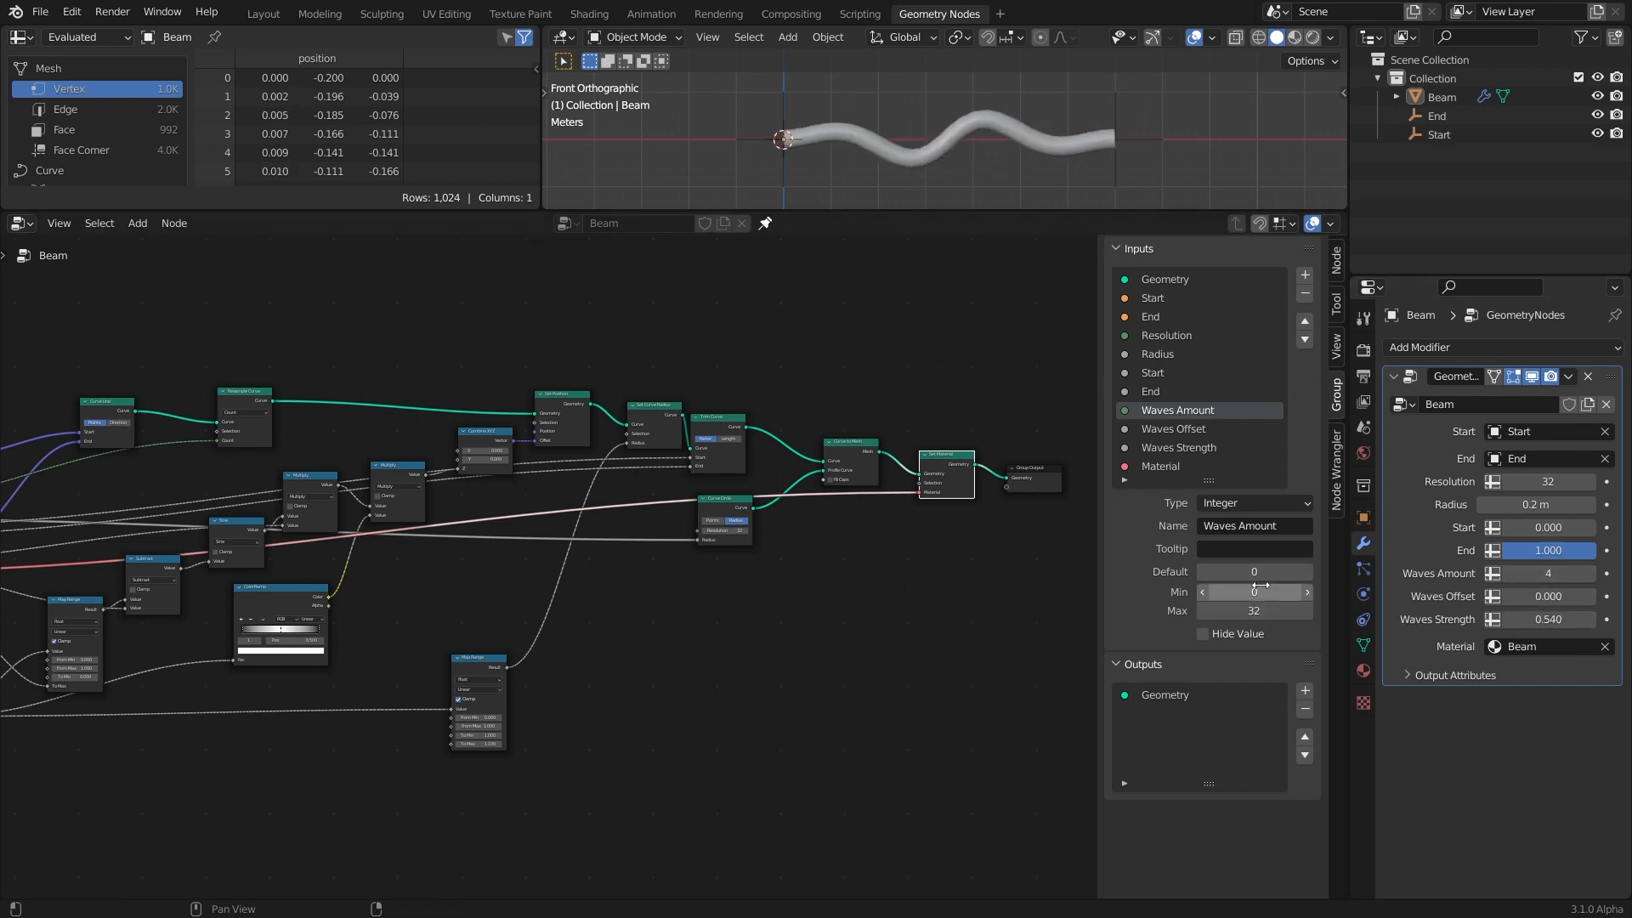
pyautogui.click(1215, 429)
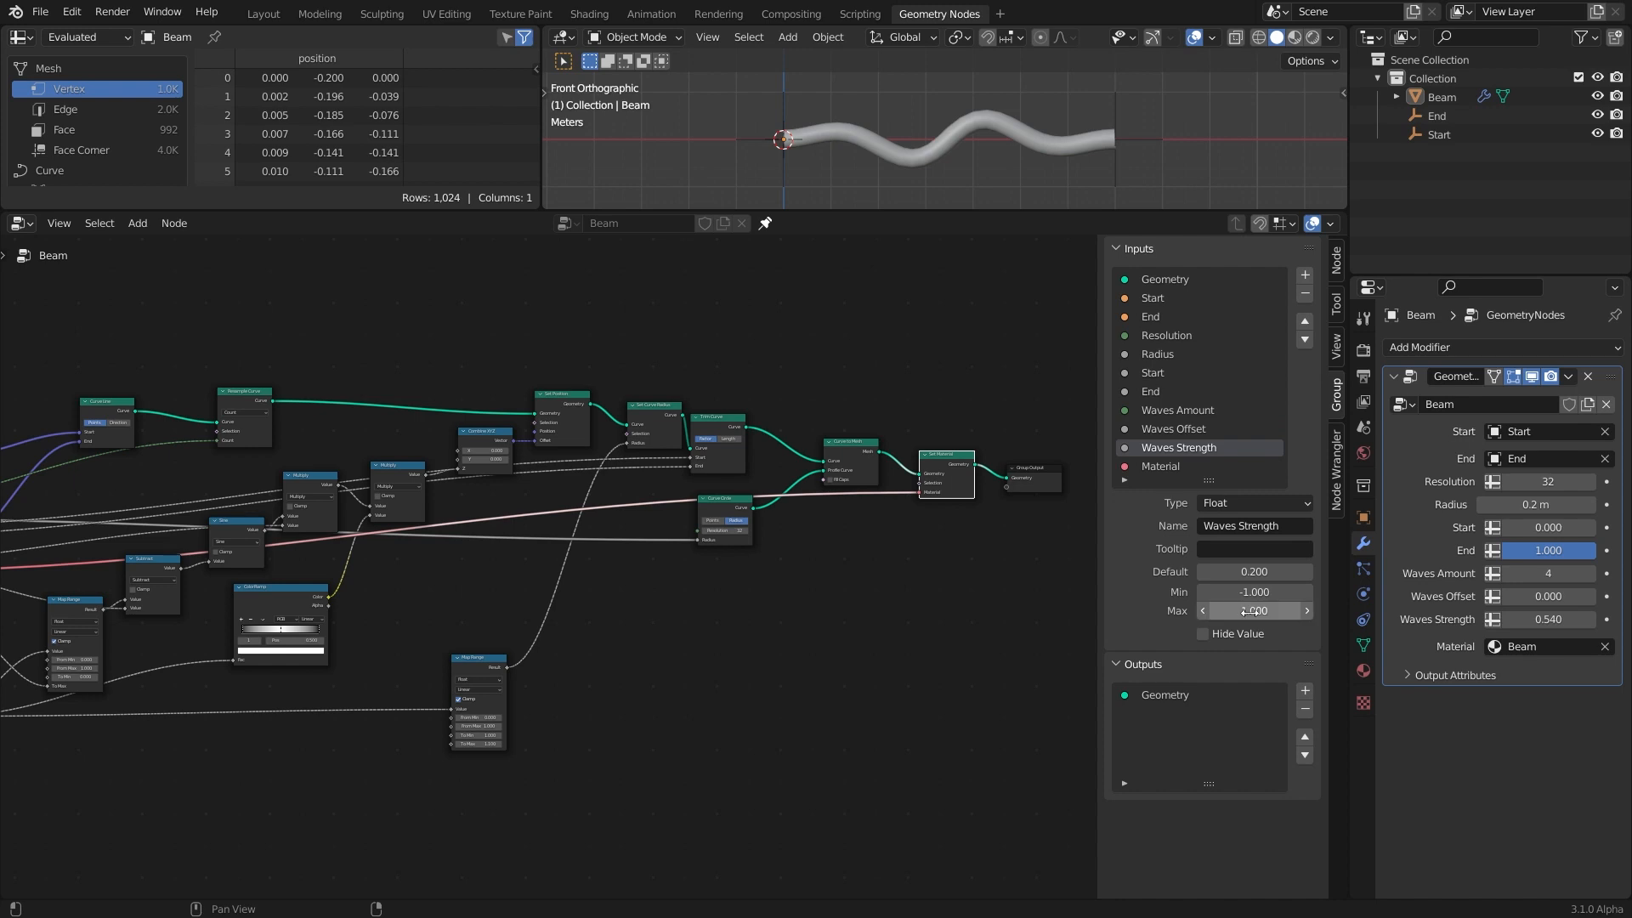
pyautogui.press('Return')
# Step: Move the float End input directly below Geometry in the group's input list, and place Radius above Resolution
pyautogui.click(1171, 374)
pyautogui.click(1172, 391)
pyautogui.click(1305, 321)
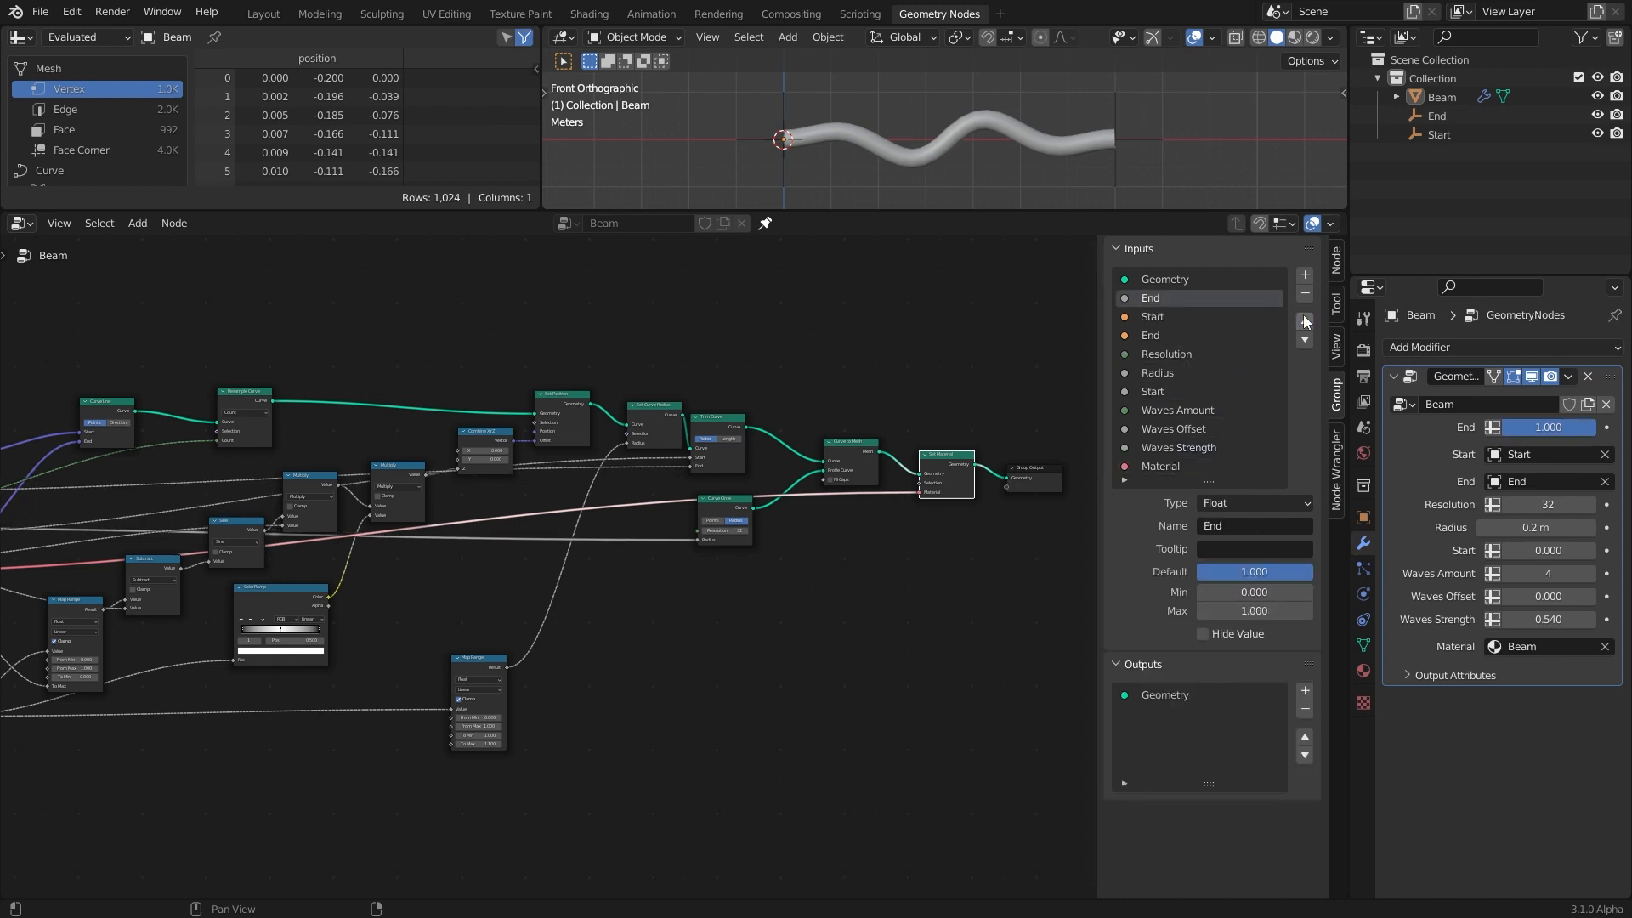
pyautogui.click(1176, 372)
pyautogui.click(1305, 321)
# Step: Move the Start and End object inputs to the end of the group's input list, below Material
pyautogui.click(1176, 317)
pyautogui.click(1304, 340)
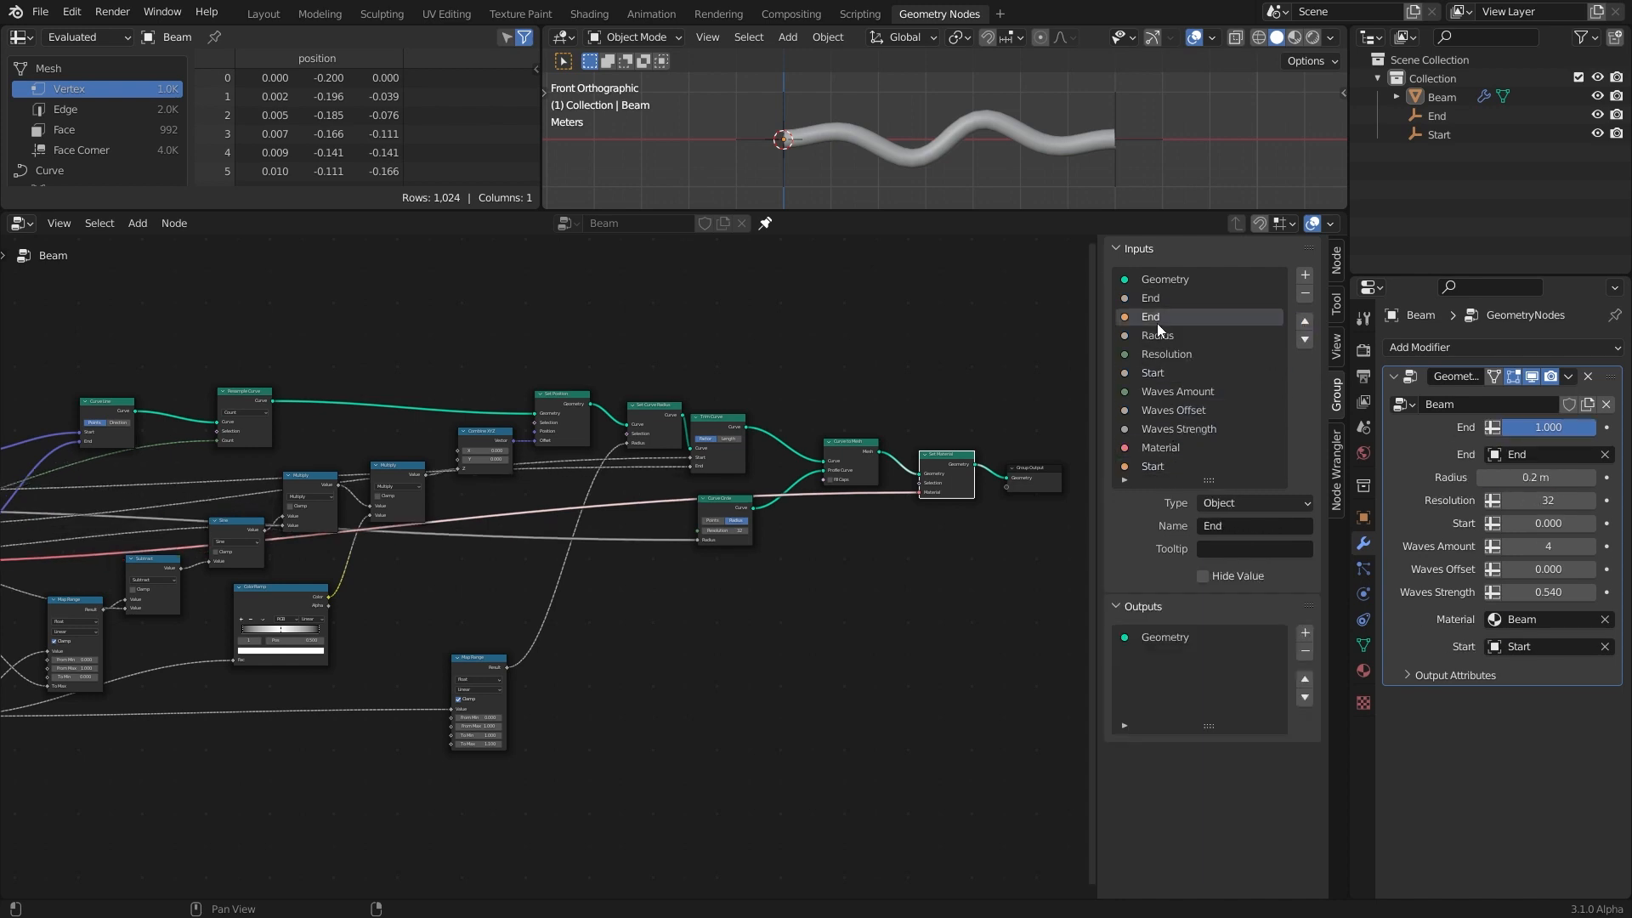
pyautogui.click(1170, 315)
pyautogui.click(1304, 340)
# Step: Move the float Start input up to directly below Geometry, above the float End input
pyautogui.click(1153, 354)
pyautogui.click(1305, 321)
pyautogui.click(1305, 321)
pyautogui.click(1305, 321)
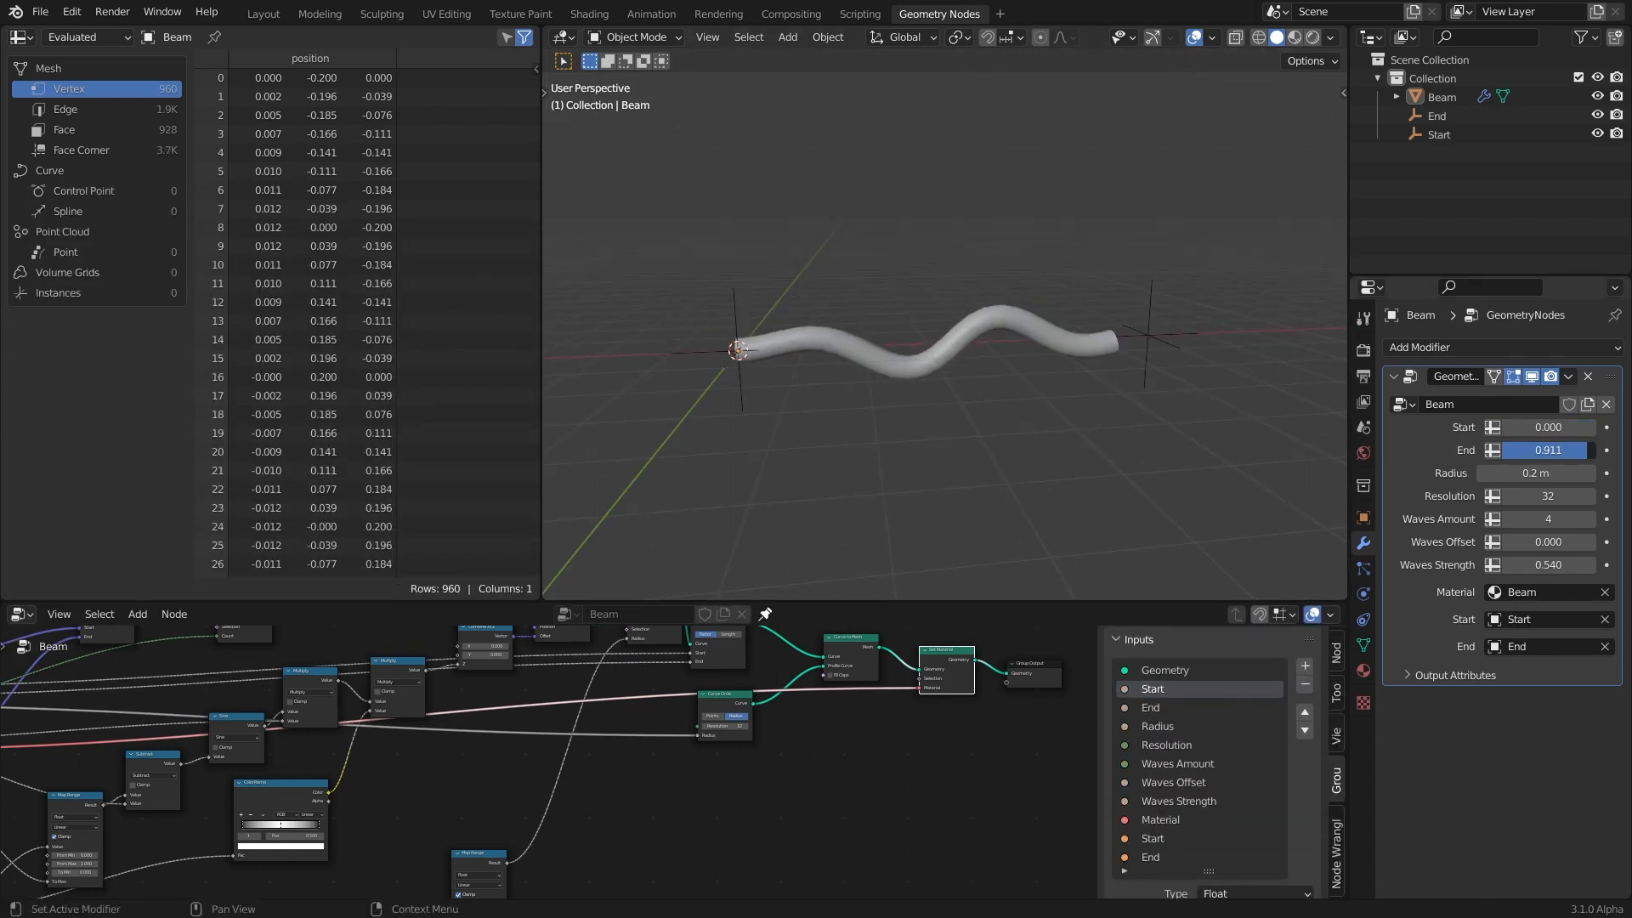
# Step: Increase the End trim value in the Beam modifier to lengthen the visible beam
pyautogui.moveTo(1548, 449); pyautogui.dragTo(1581, 450)
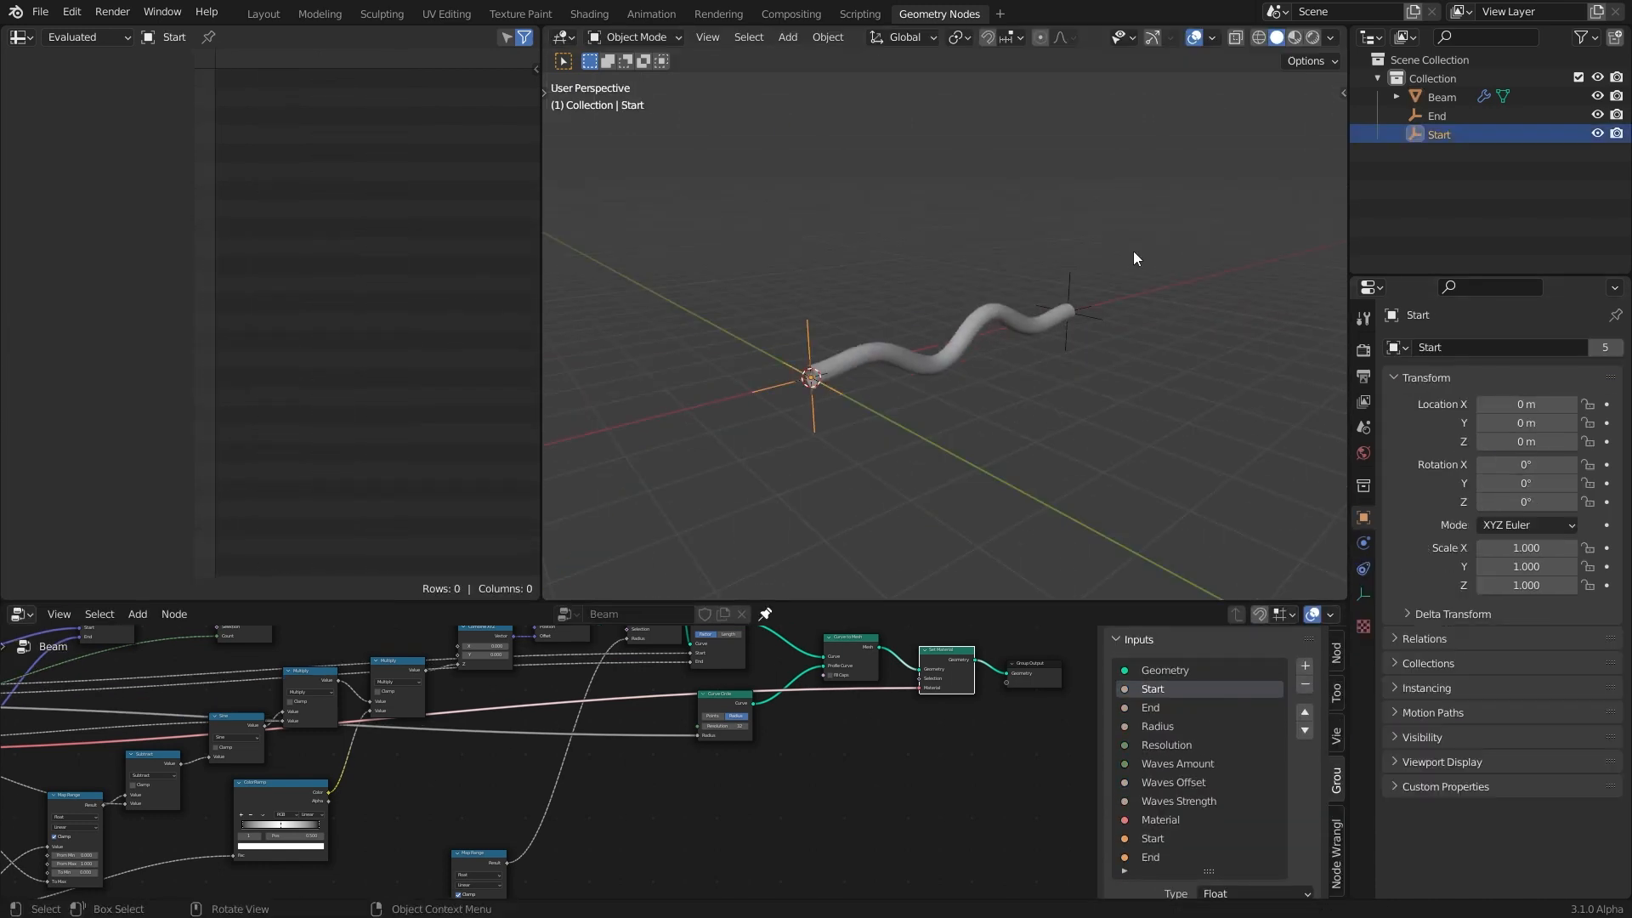